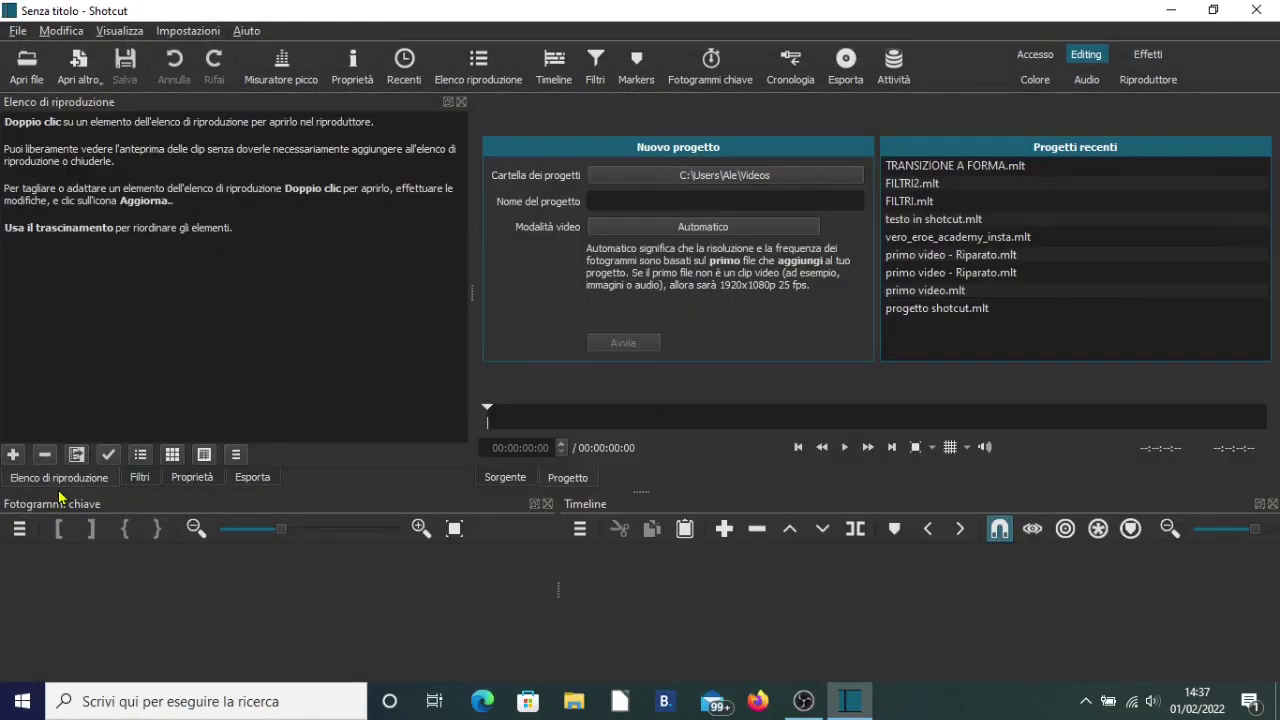
Close the keyframes view and look through the filters, properties and export settings before returning to the playlist.
{"action": "left_click", "coordinate": [548, 504]}
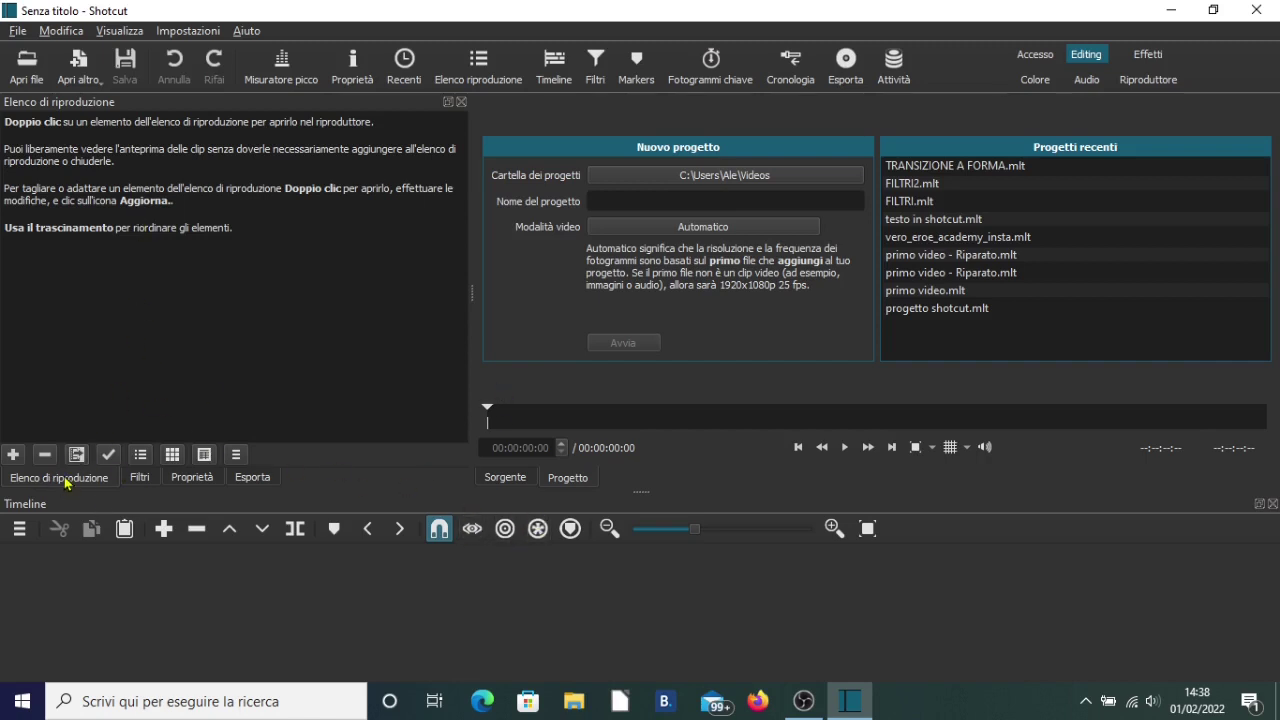
{"action": "left_click", "coordinate": [146, 481]}
{"action": "left_click", "coordinate": [192, 478]}
{"action": "left_click", "coordinate": [266, 480]}
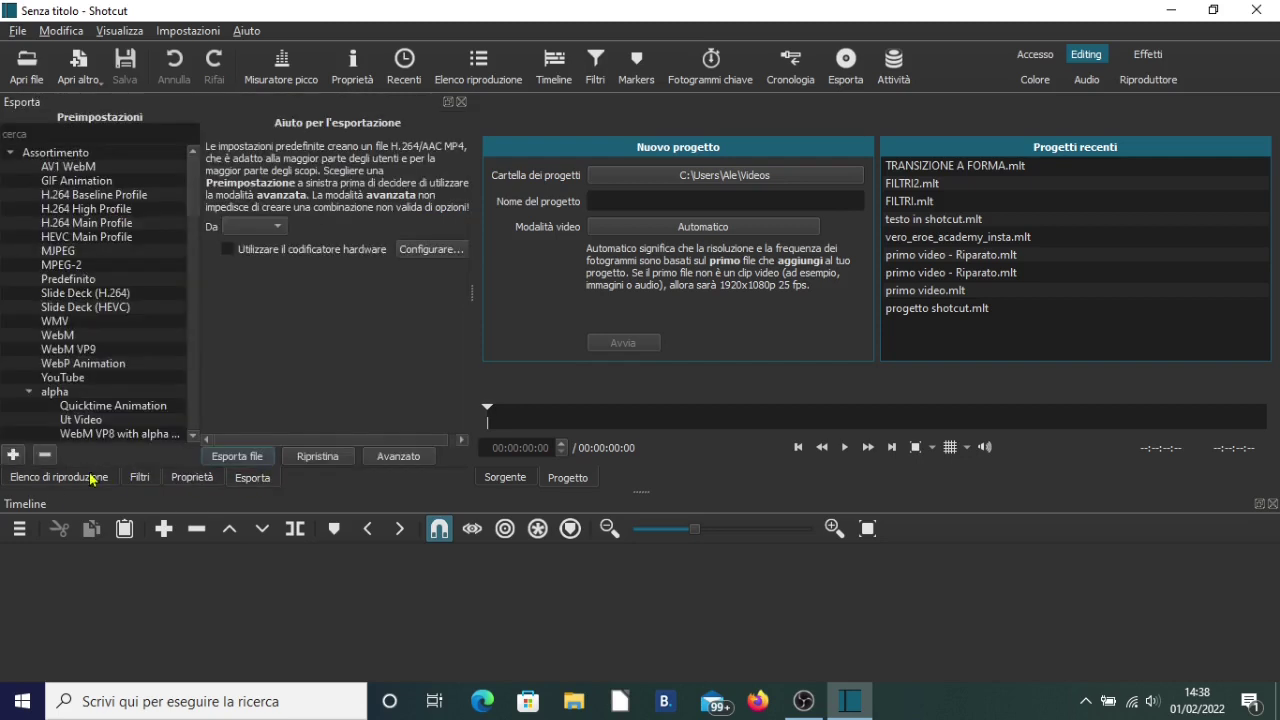
{"action": "left_click", "coordinate": [60, 479]}
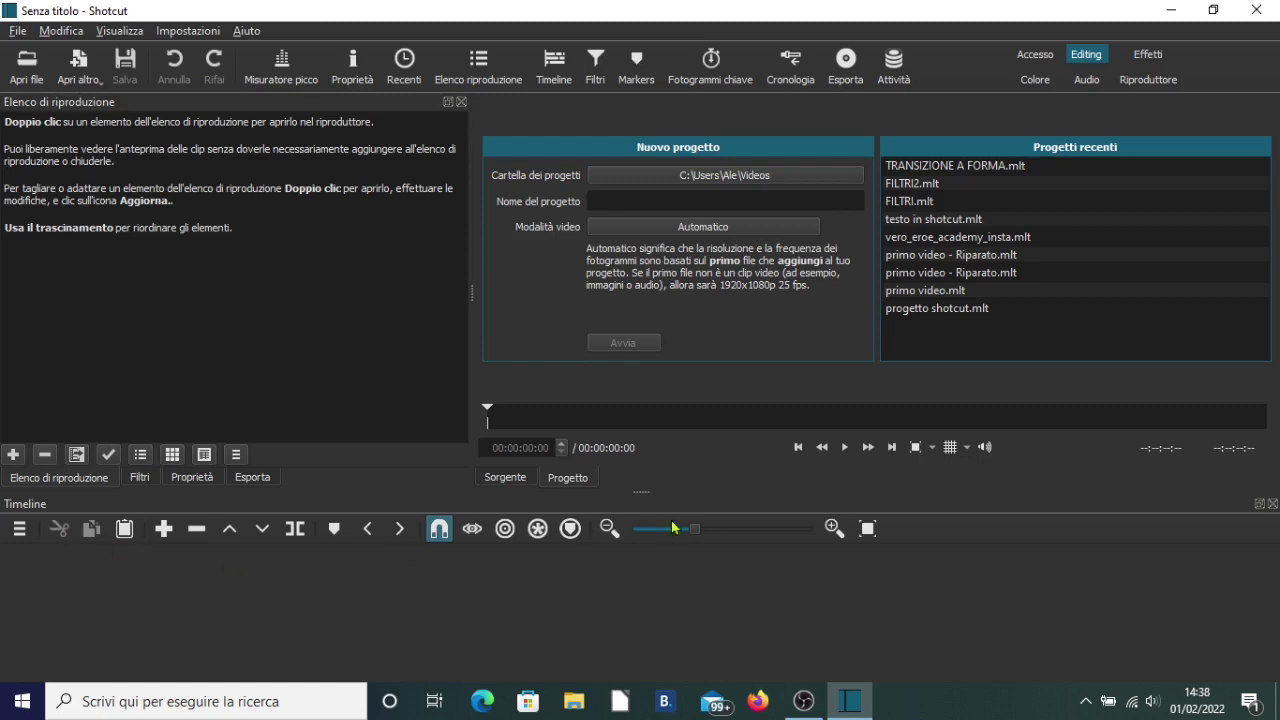
{"action": "mouse_move", "coordinate": [647, 491]}
{"action": "left_mouse_down"}
{"action": "mouse_move", "coordinate": [643, 451]}
{"action": "mouse_move", "coordinate": [646, 494]}
{"action": "left_mouse_up"}
Open the Wave - 45704 video, place it at the start of the timeline and trim its end to about 16 seconds.
{"action": "key", "text": "ctrl+o"}
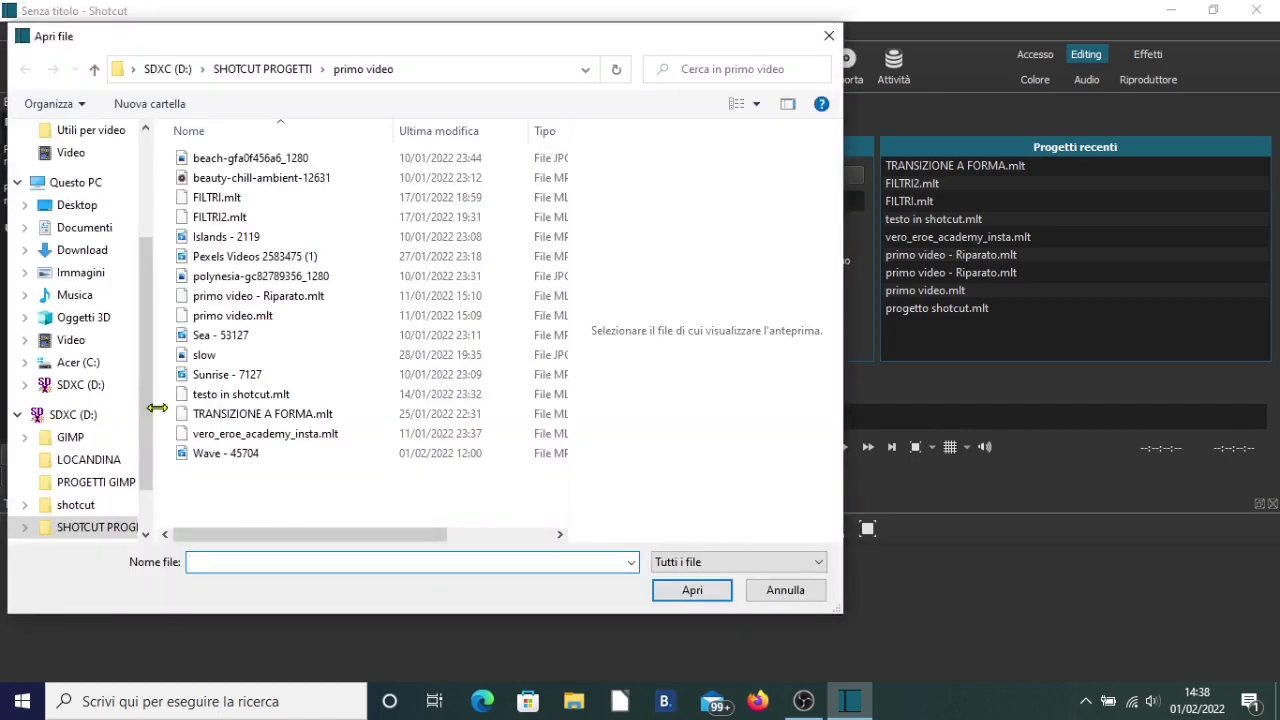
{"action": "left_click", "coordinate": [235, 458]}
{"action": "double_click", "coordinate": [233, 456]}
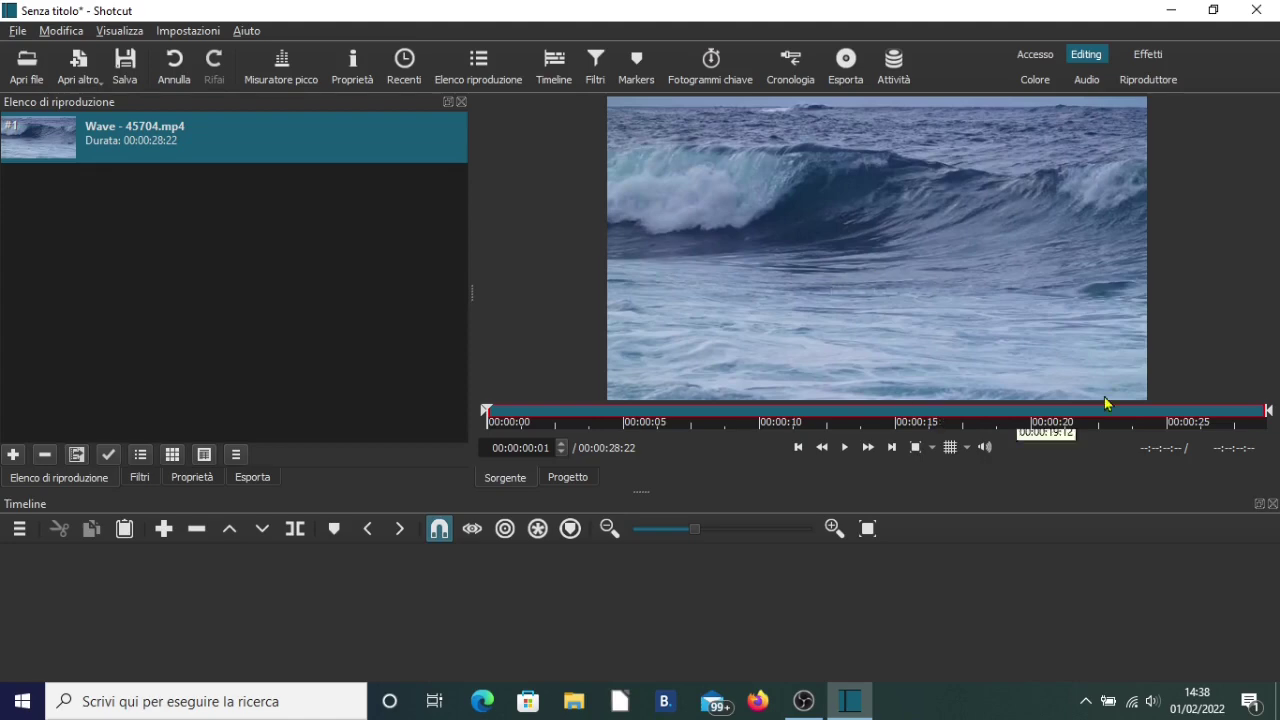
{"action": "left_click_drag", "start_coordinate": [840, 257], "coordinate": [37, 569]}
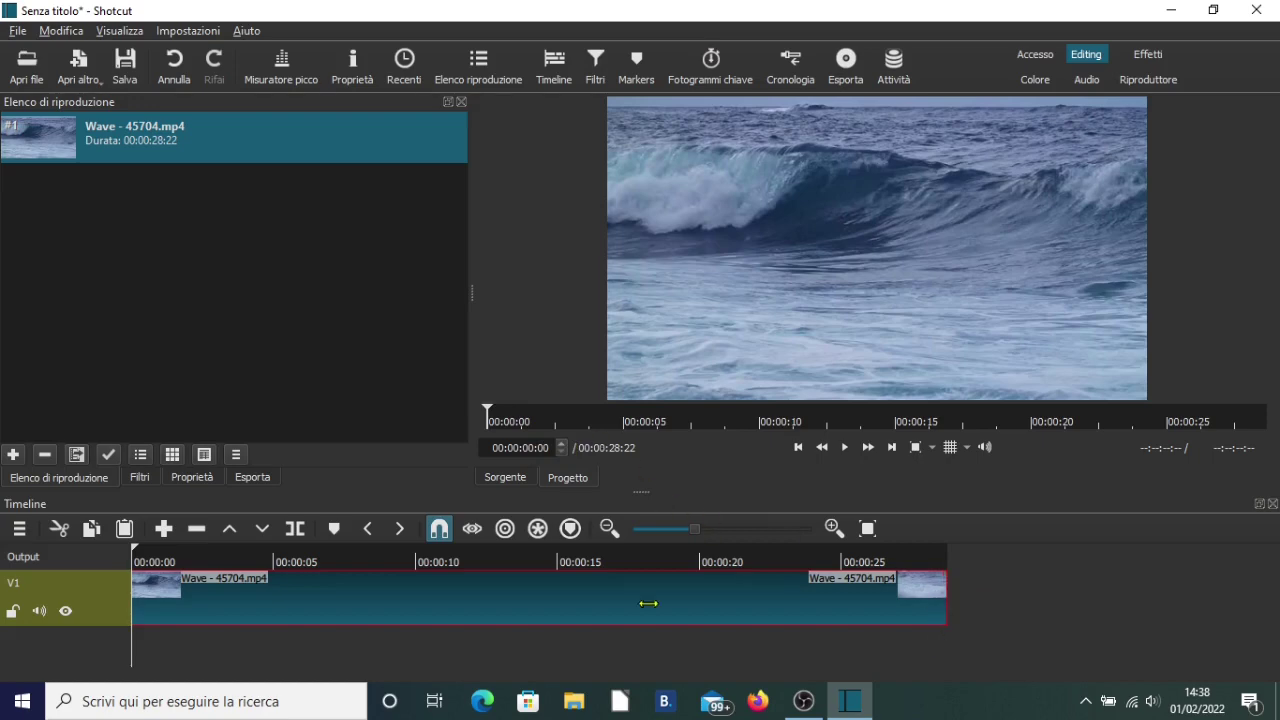
{"action": "left_click_drag", "start_coordinate": [648, 603], "coordinate": [592, 587]}
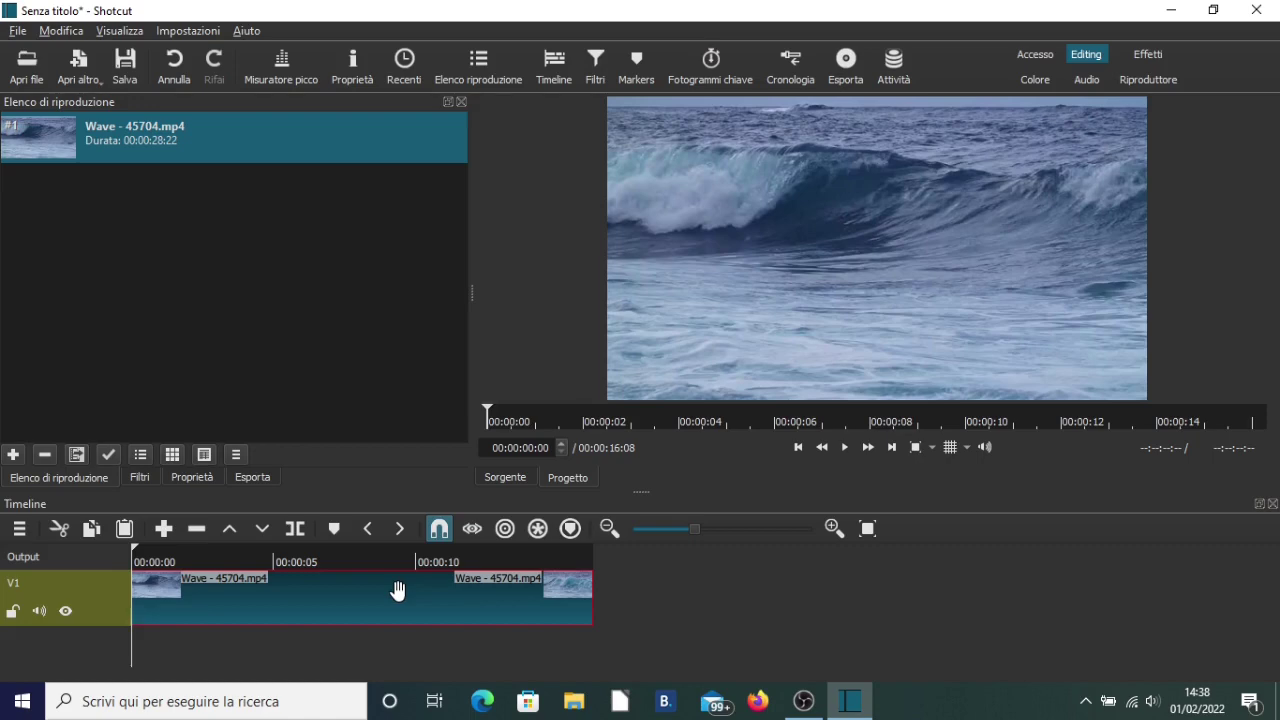
Add a second video track and create an opaque black colour clip (#FF000000).
{"action": "key", "text": "ctrl+i"}
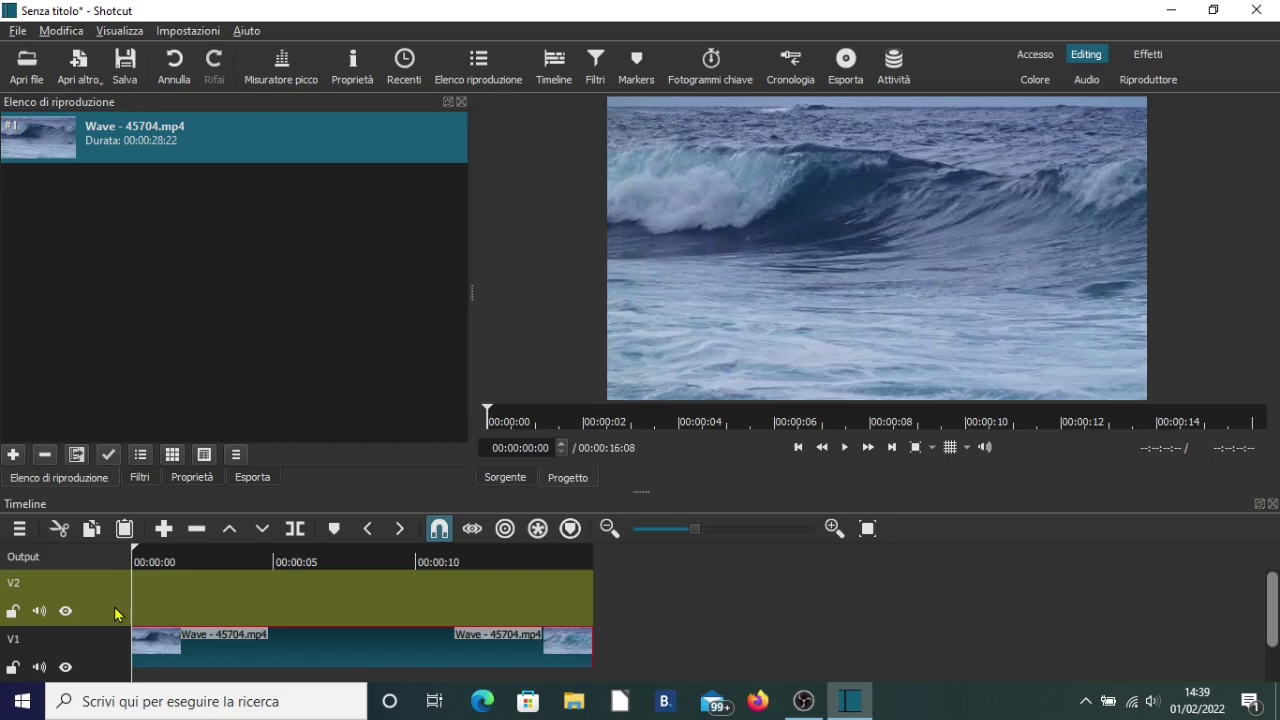
{"action": "left_click", "coordinate": [82, 79]}
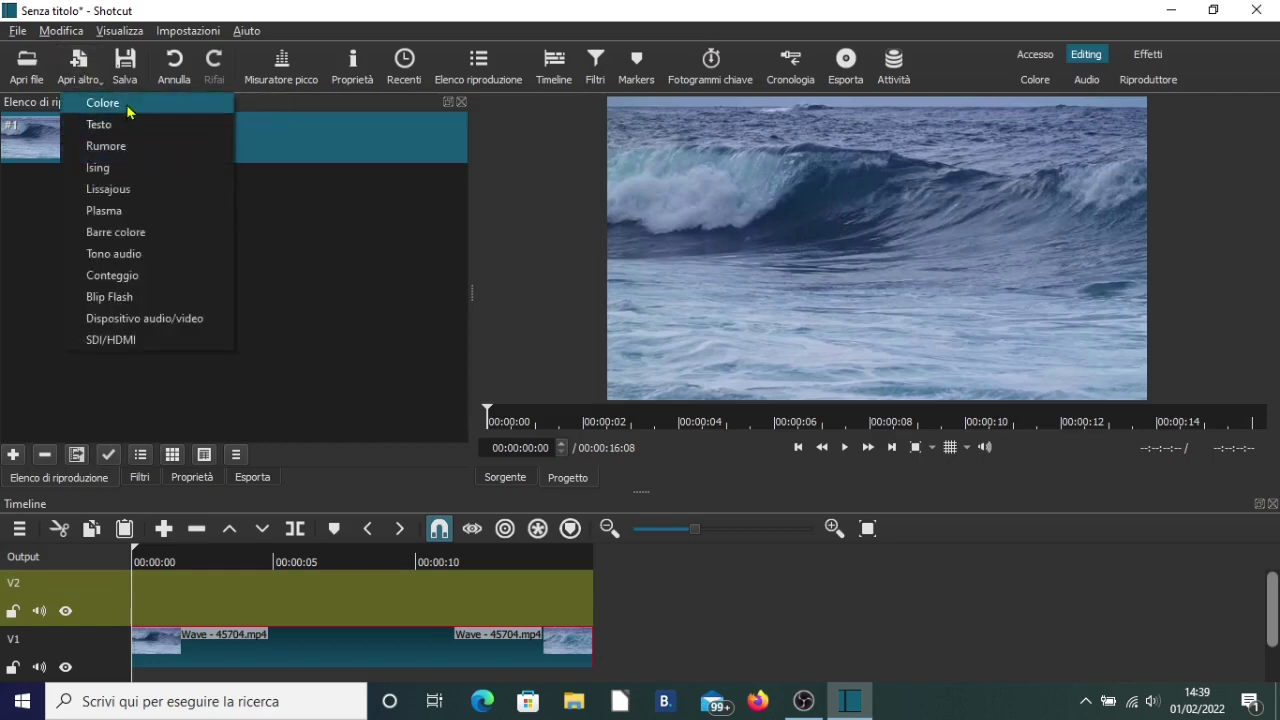
{"action": "left_click", "coordinate": [127, 108]}
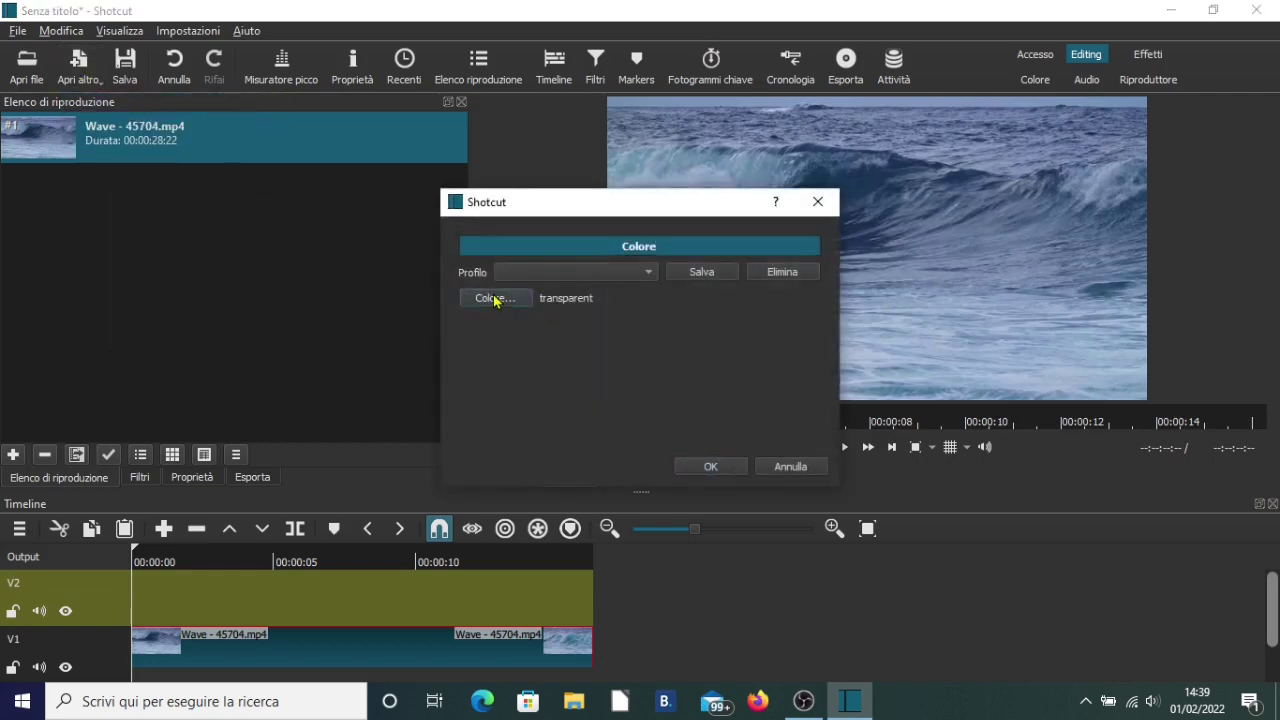
{"action": "left_click", "coordinate": [494, 298]}
{"action": "left_click", "coordinate": [420, 182]}
{"action": "left_click", "coordinate": [752, 523]}
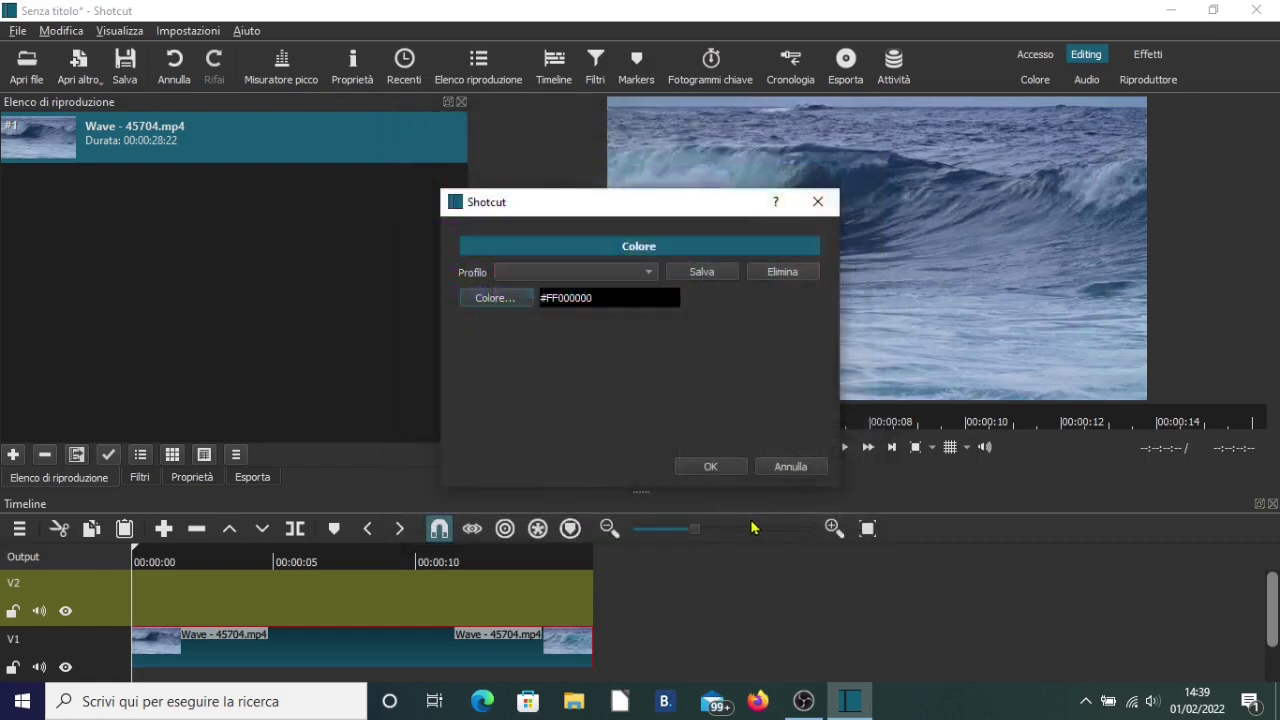
{"action": "left_click", "coordinate": [701, 466]}
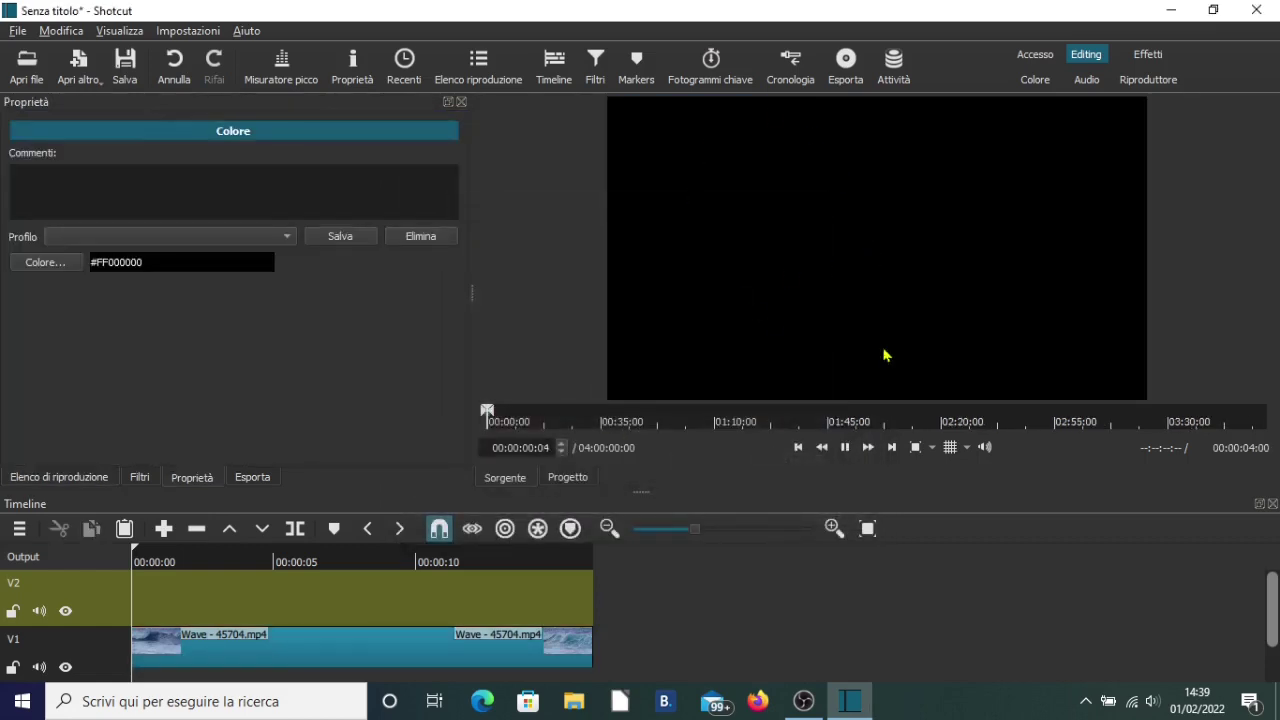
Place the black colour clip on track V2 above the wave video so that it starts at 00:00:03:00.
{"action": "left_click_drag", "start_coordinate": [834, 217], "coordinate": [231, 583]}
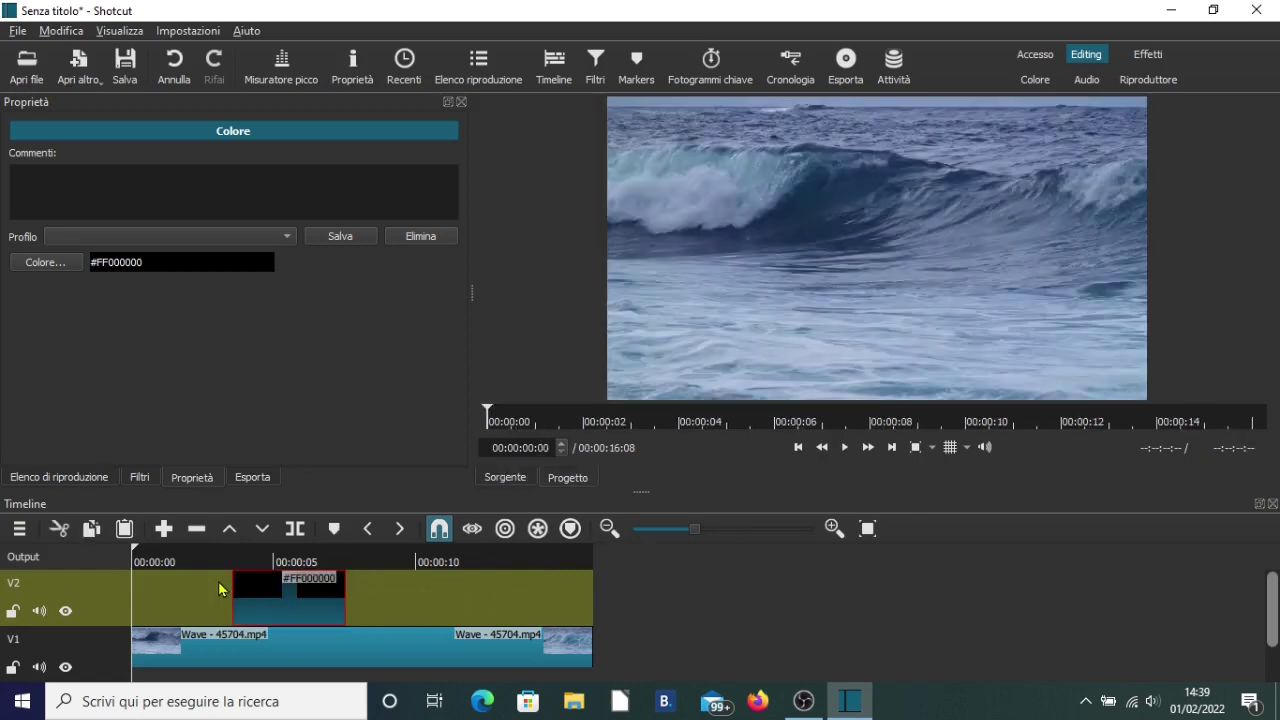
{"action": "double_click", "coordinate": [529, 447]}
{"action": "type", "text": "03"}
{"action": "key", "text": "Return"}
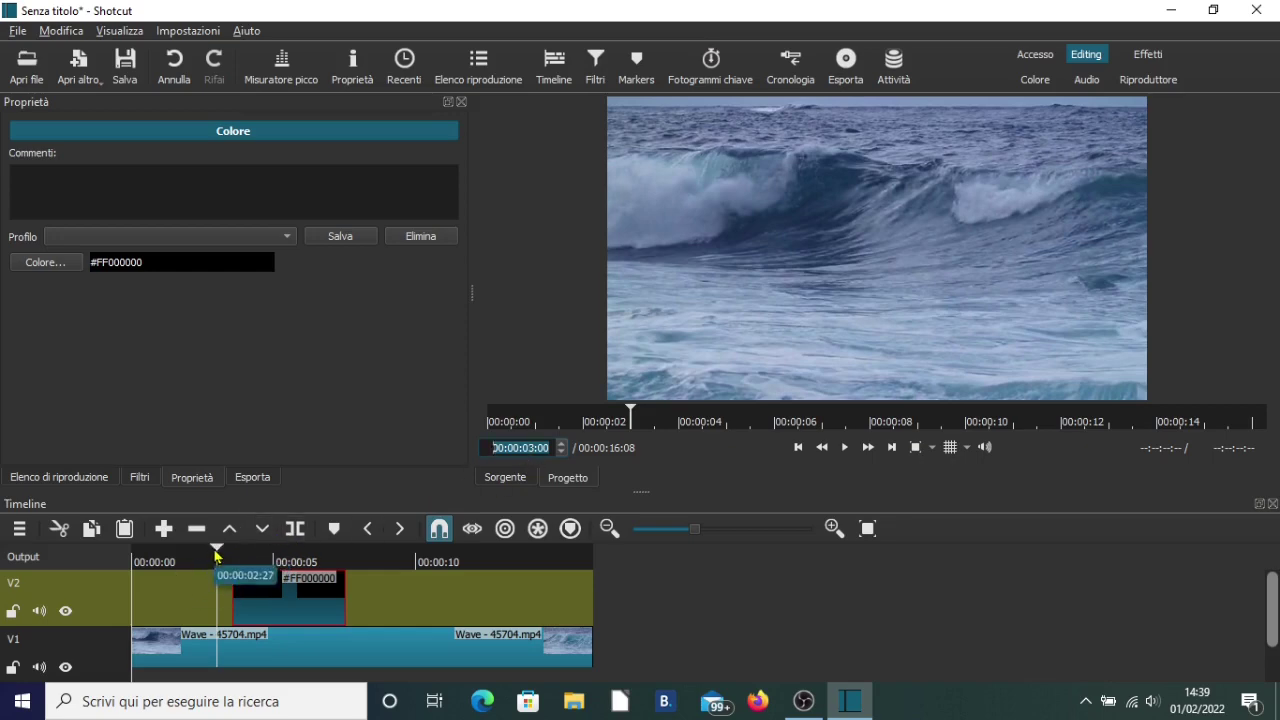
{"action": "left_click", "coordinate": [270, 600]}
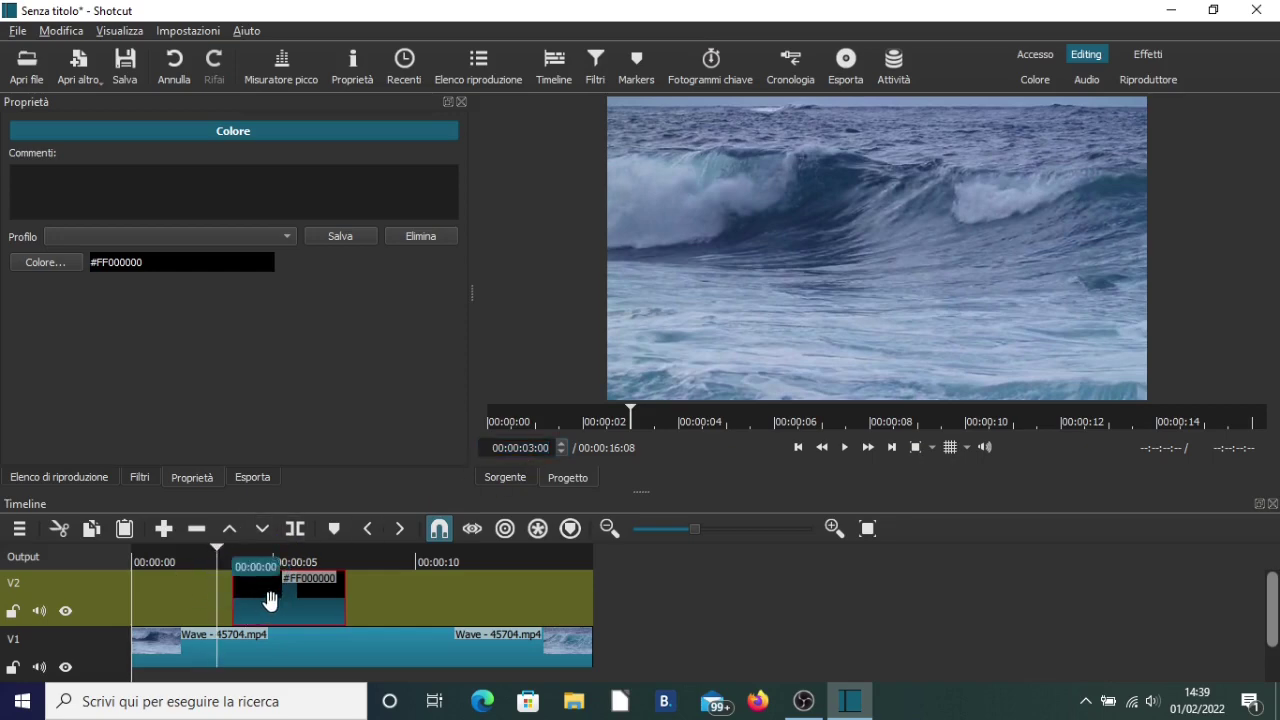
{"action": "left_click_drag", "start_coordinate": [270, 600], "coordinate": [251, 600]}
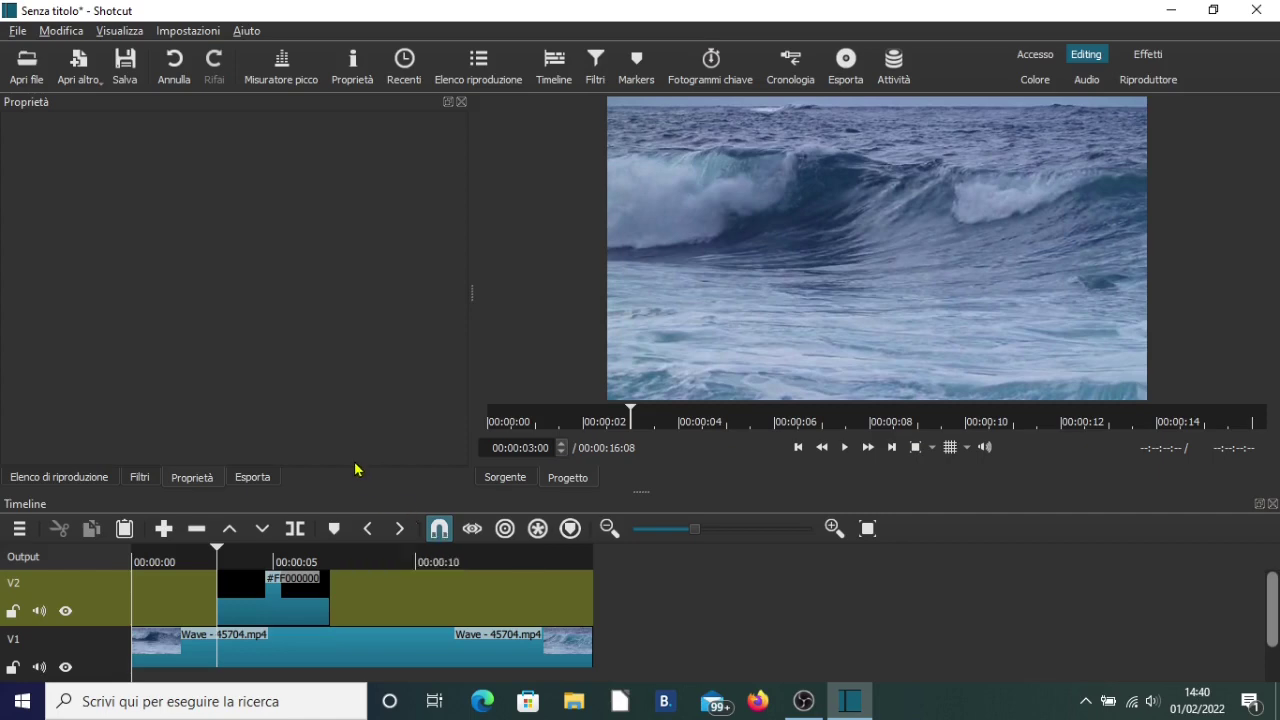
Play the timeline from about one second to preview the black clip over the wave video.
{"action": "left_click", "coordinate": [277, 600]}
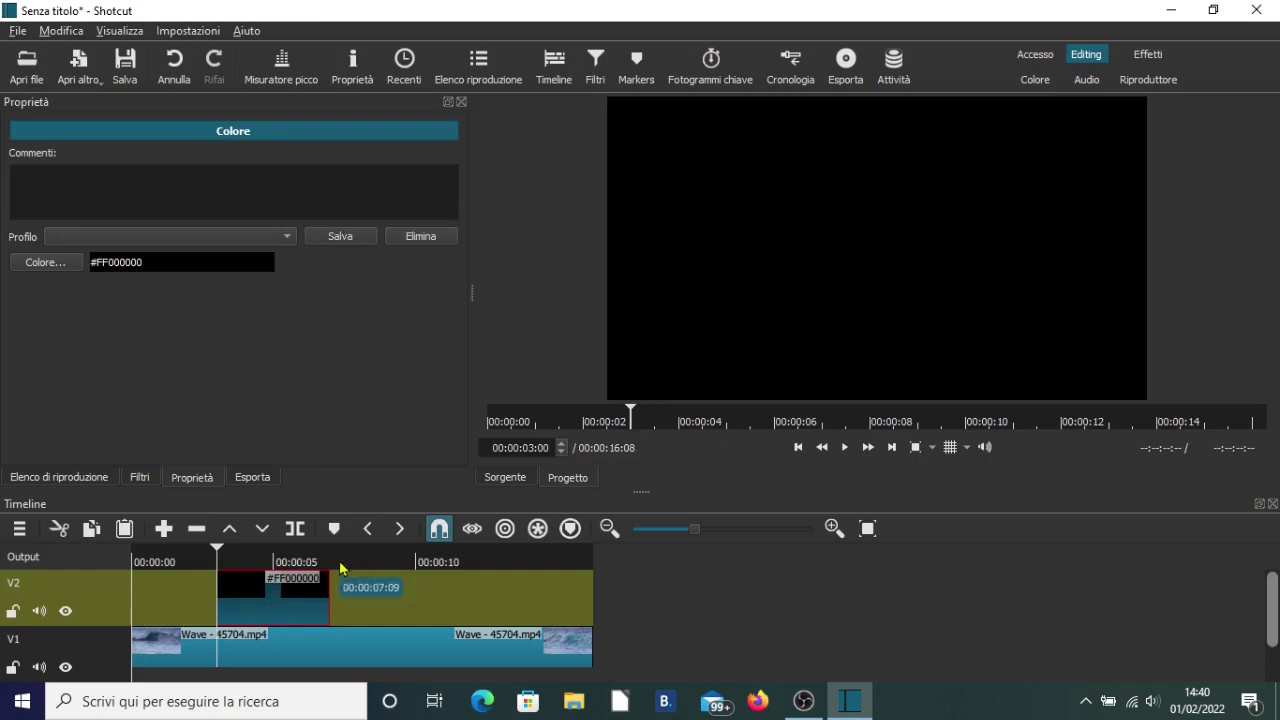
{"action": "left_click", "coordinate": [166, 561]}
{"action": "left_click", "coordinate": [845, 448]}
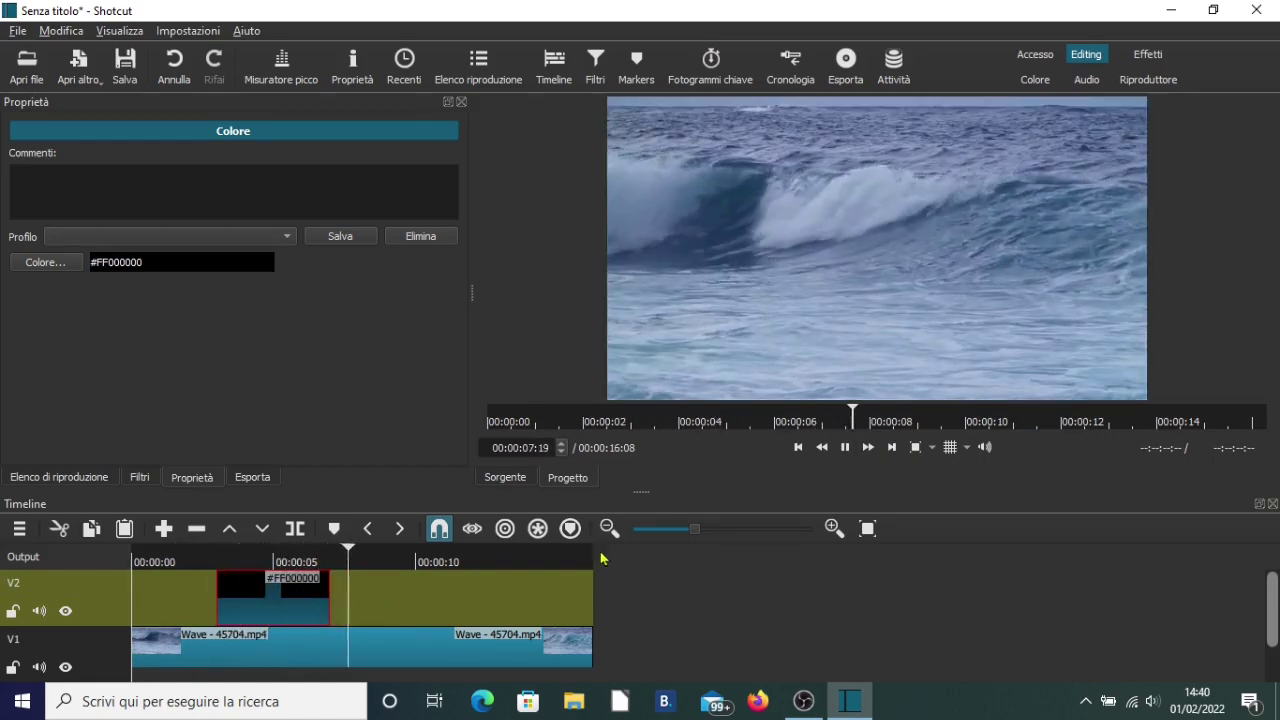
{"action": "left_click", "coordinate": [845, 447]}
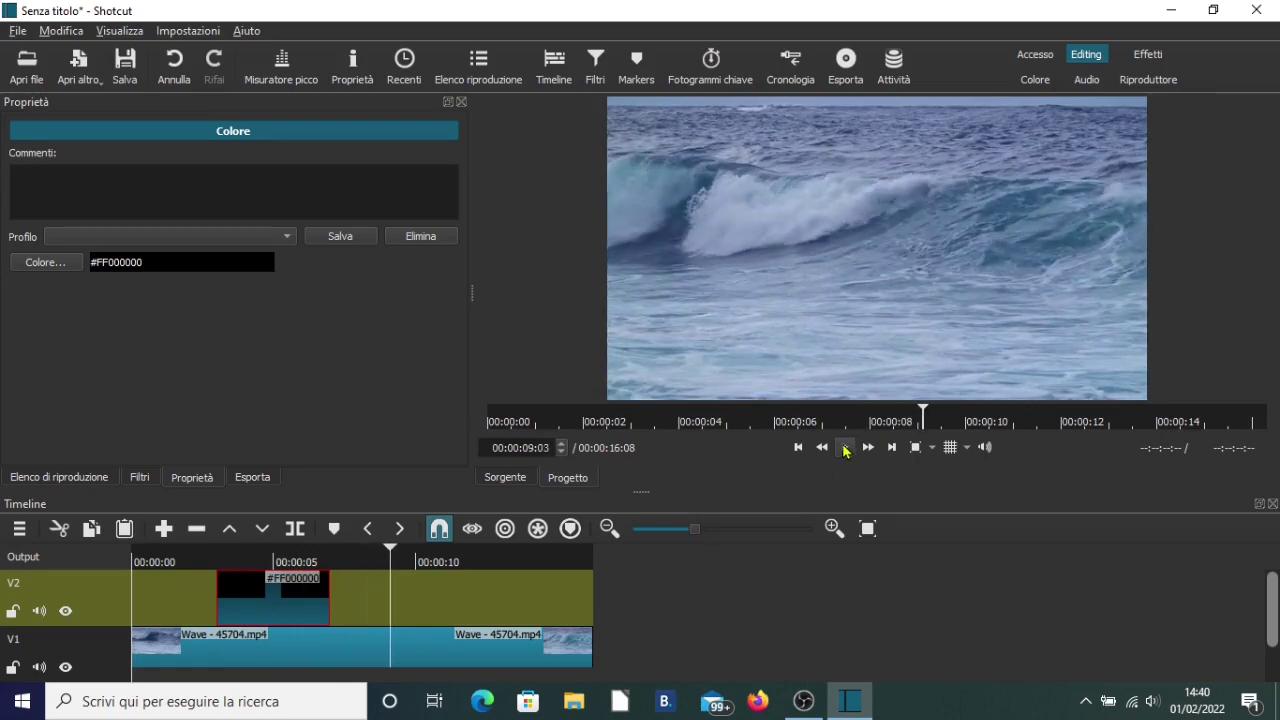
Return the playhead to the black clip's start and add the Dimensione, Posizione & Rotazione filter to the clip.
{"action": "key", "text": "Up"}
{"action": "key", "text": "Up"}
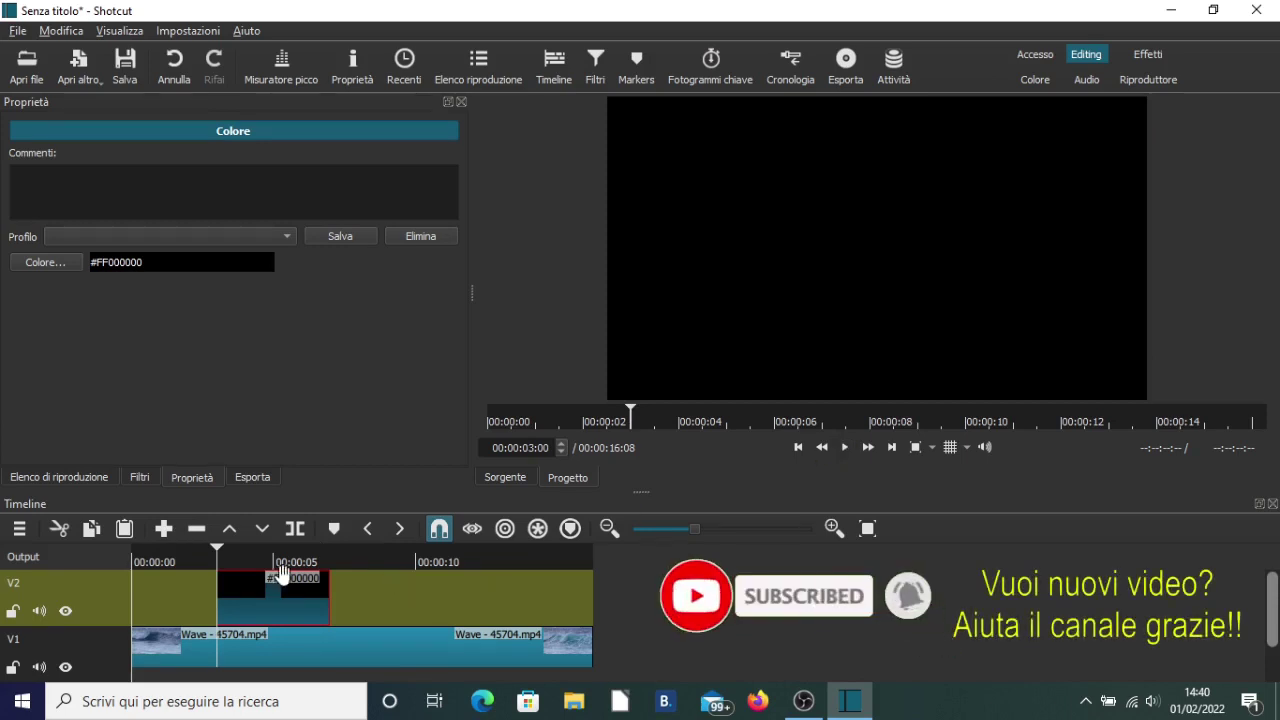
{"action": "left_click", "coordinate": [139, 478]}
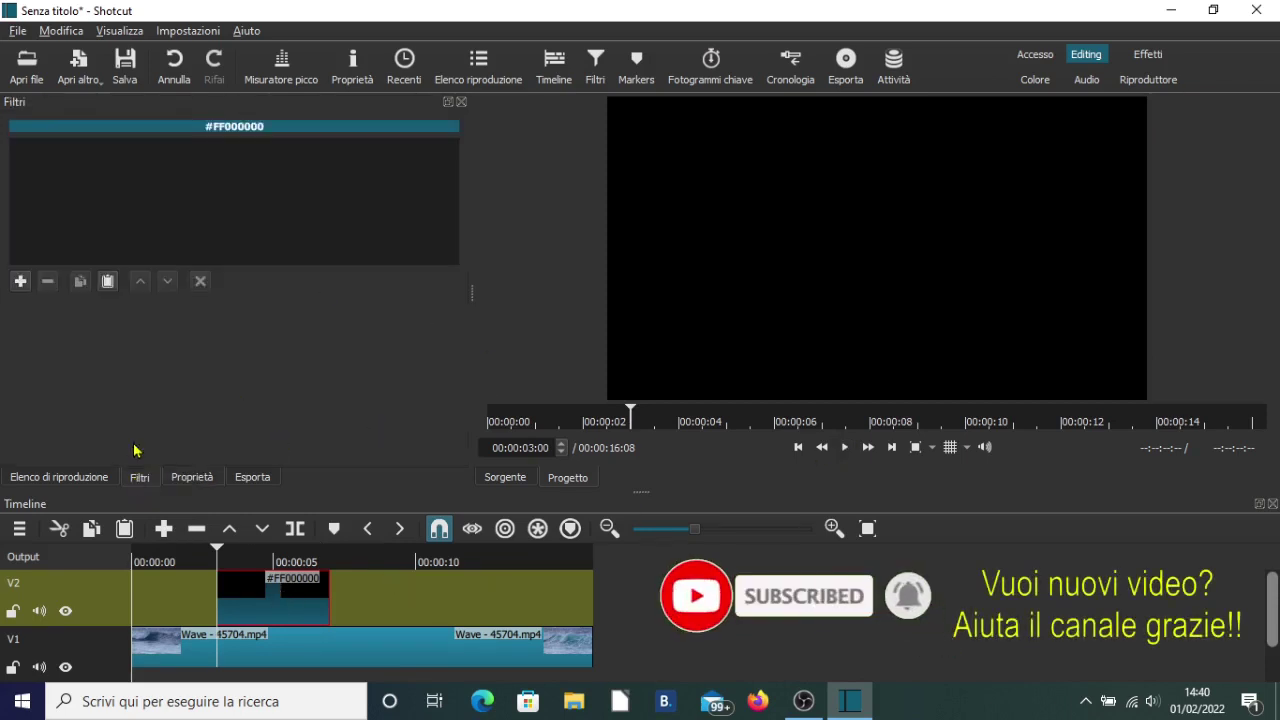
{"action": "left_click", "coordinate": [19, 283]}
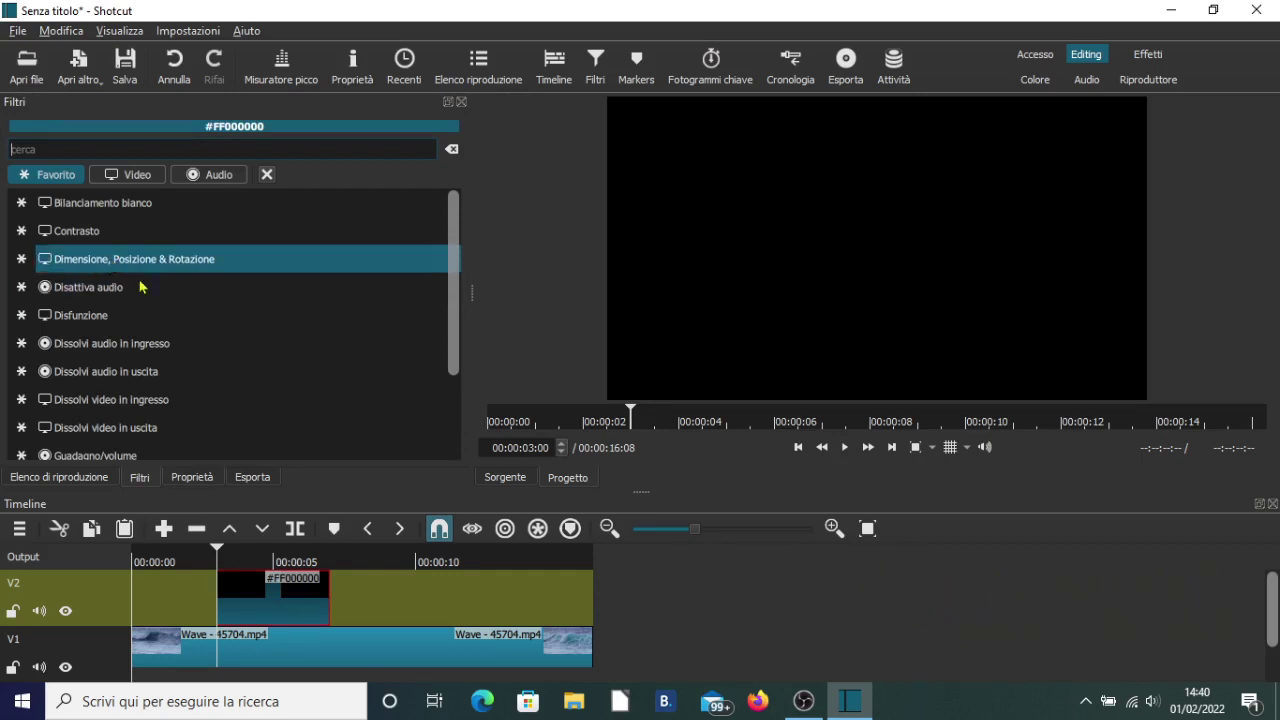
{"action": "key", "text": "Return"}
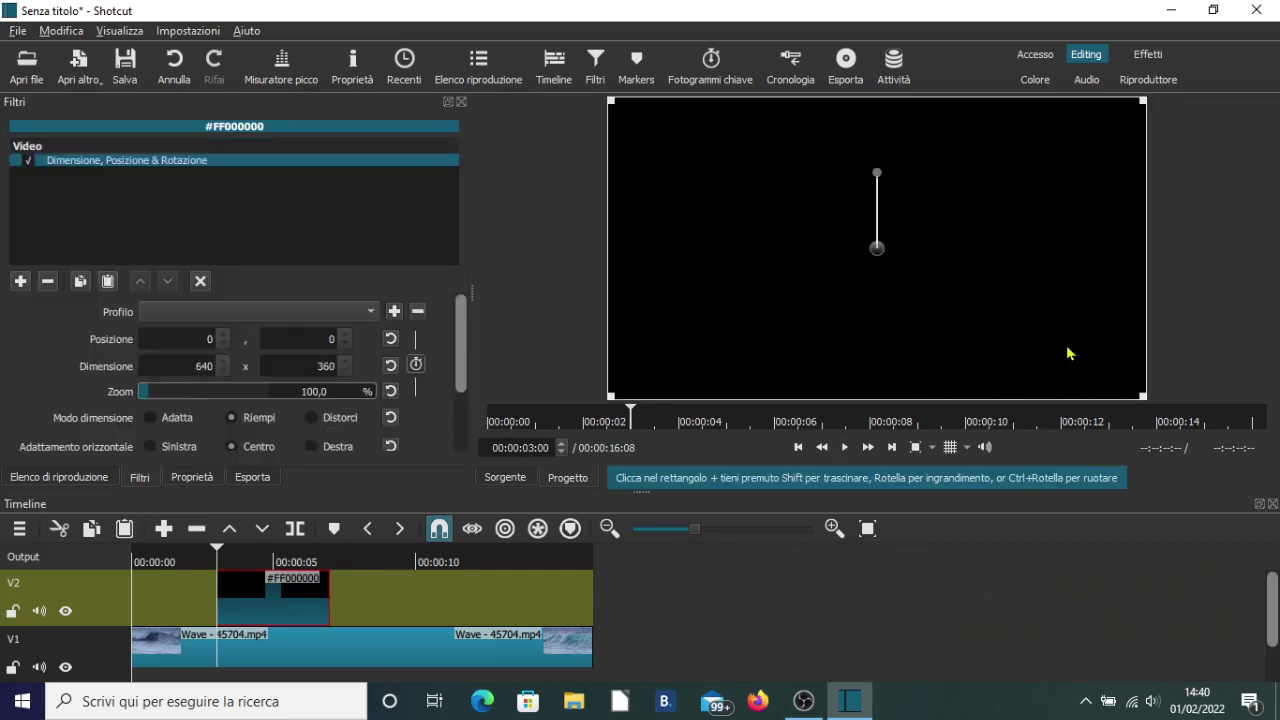
Shape the black clip into a lower-right band of about 262 x 48 at position 378, 312, using the Distorci size mode.
{"action": "left_click_drag", "start_coordinate": [610, 100], "coordinate": [884, 255]}
{"action": "scroll", "coordinate": [870, 310], "scroll_direction": "down", "scroll_amount": 4}
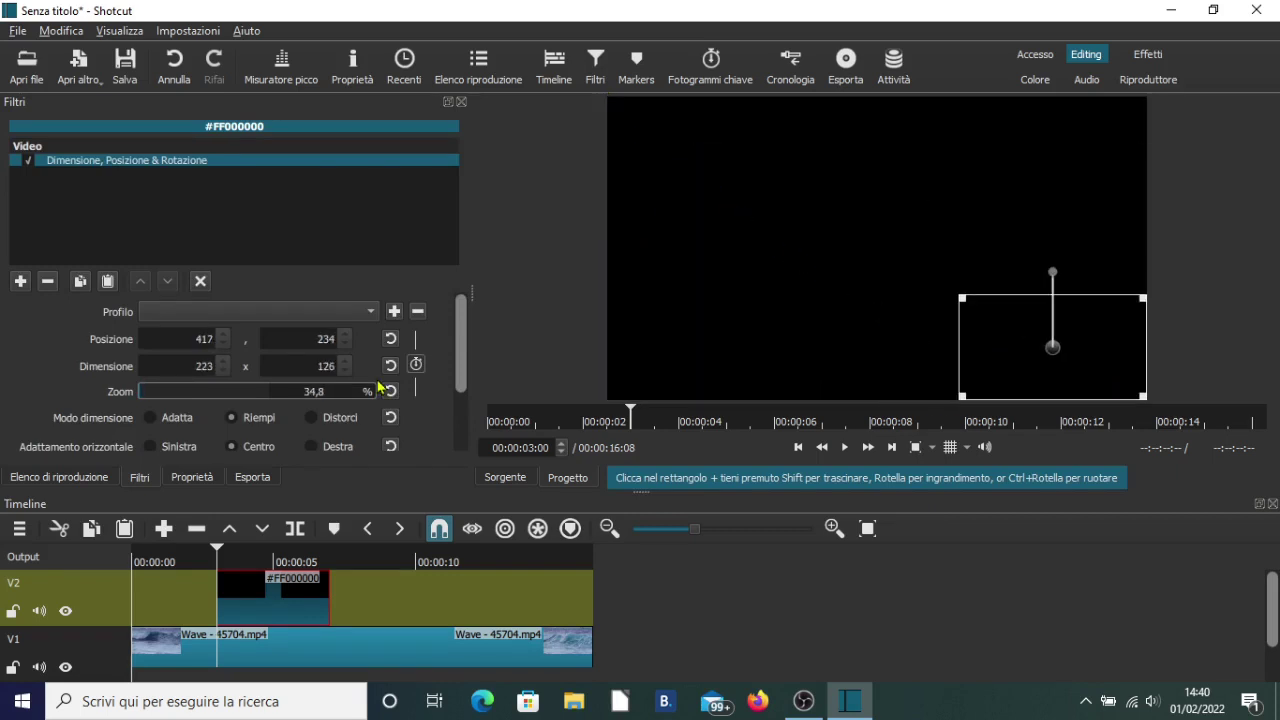
{"action": "left_click", "coordinate": [312, 420]}
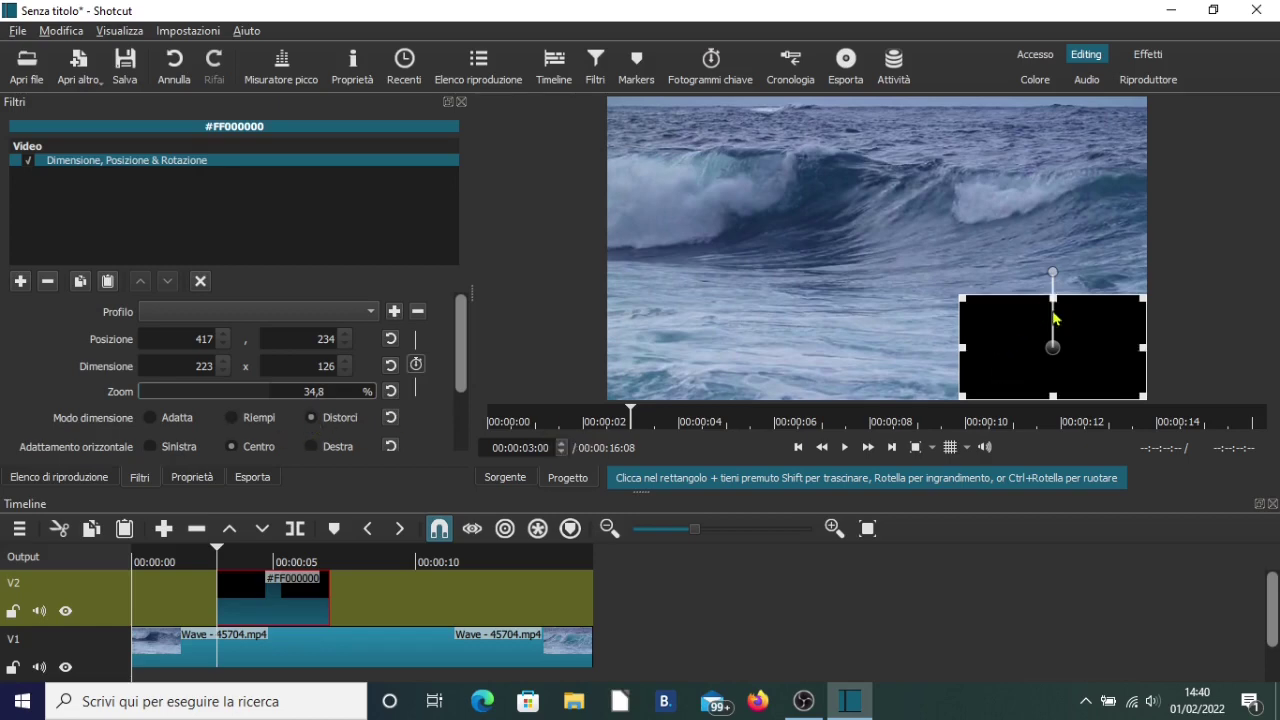
{"action": "left_click_drag", "start_coordinate": [1052, 313], "coordinate": [1050, 381]}
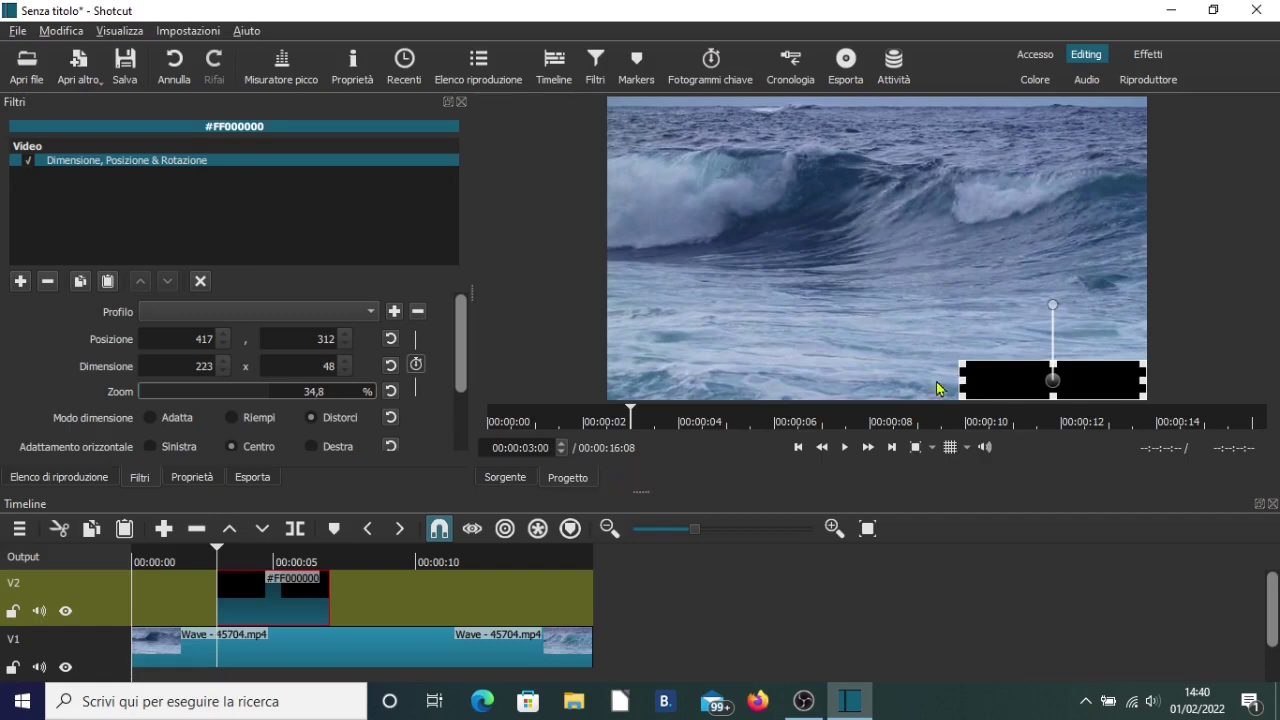
{"action": "left_click_drag", "start_coordinate": [936, 381], "coordinate": [924, 381]}
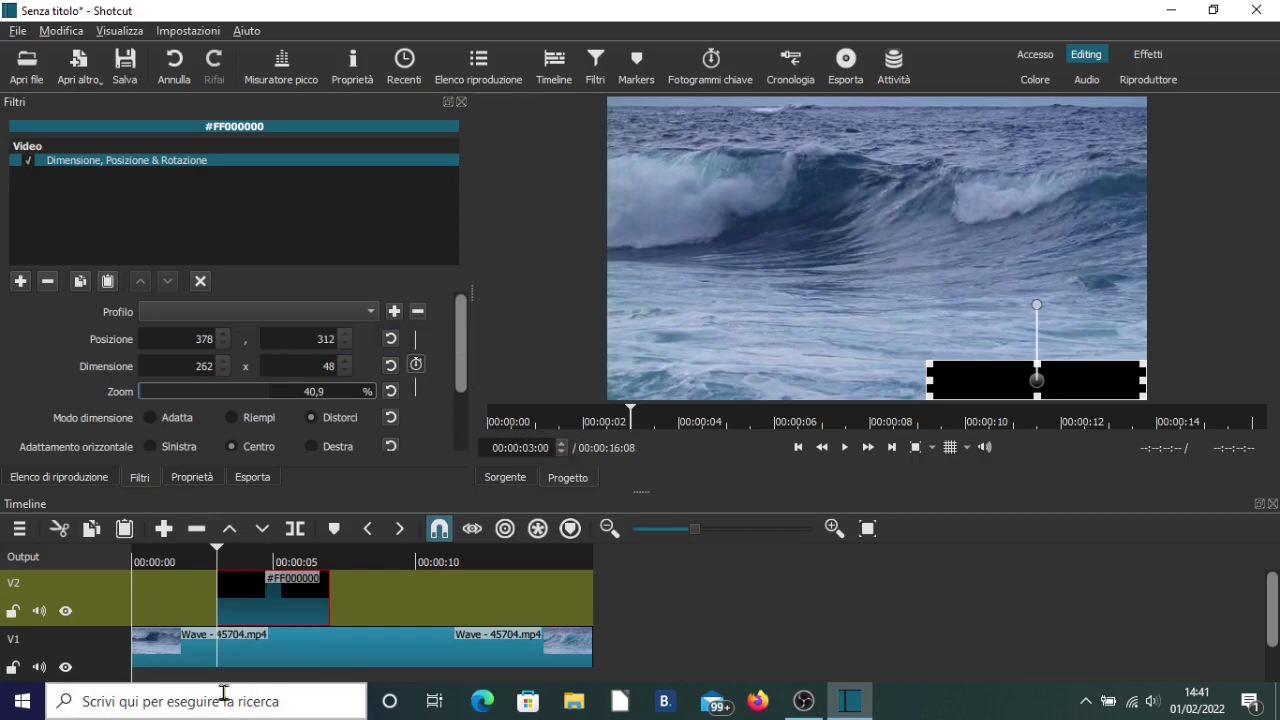
Enable keyframes for the black band's size and position at the clip's start and fit the keyframe view to the clip.
{"action": "left_click", "coordinate": [416, 366]}
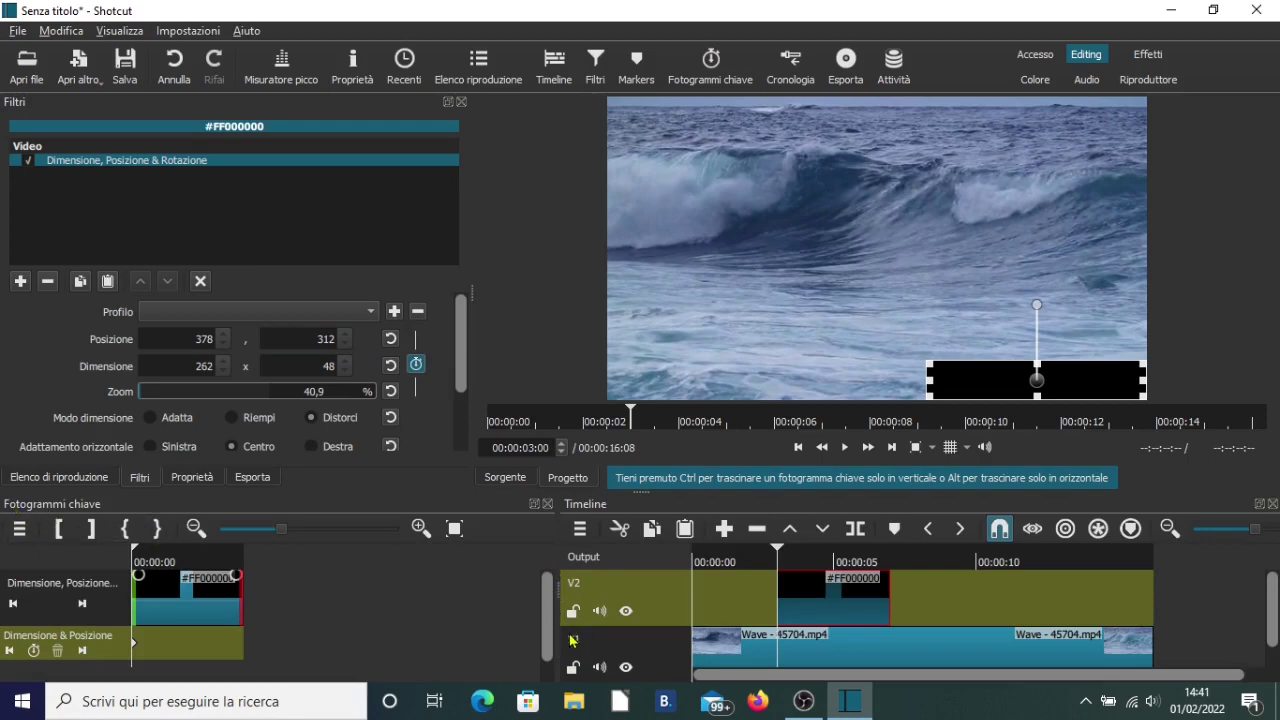
{"action": "left_click", "coordinate": [455, 528]}
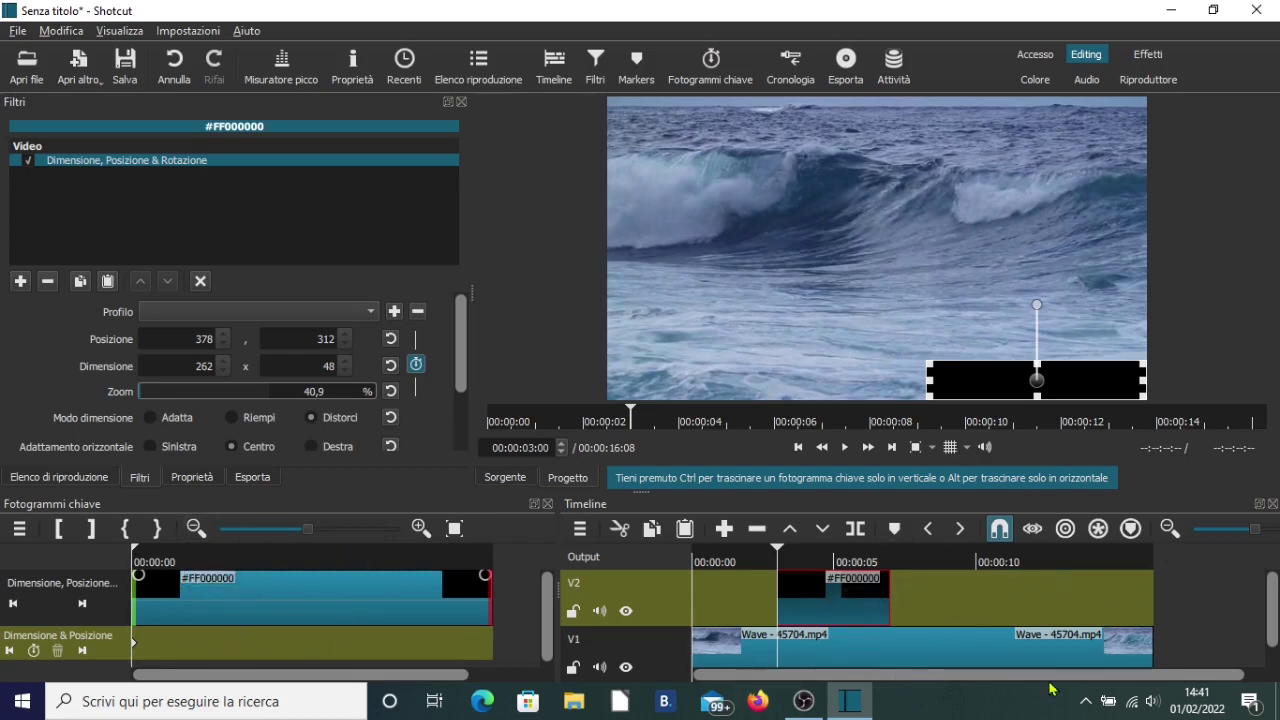
{"action": "left_click_drag", "start_coordinate": [980, 676], "coordinate": [1062, 679]}
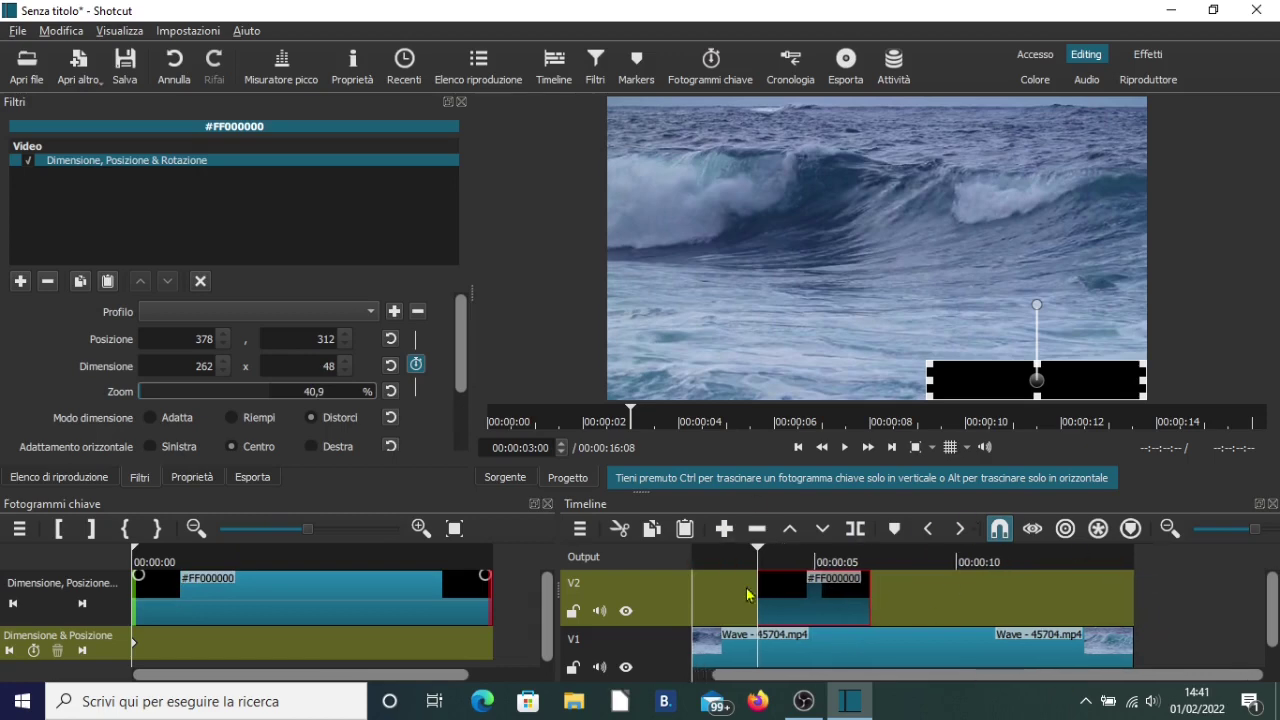
{"action": "left_click", "coordinate": [680, 677]}
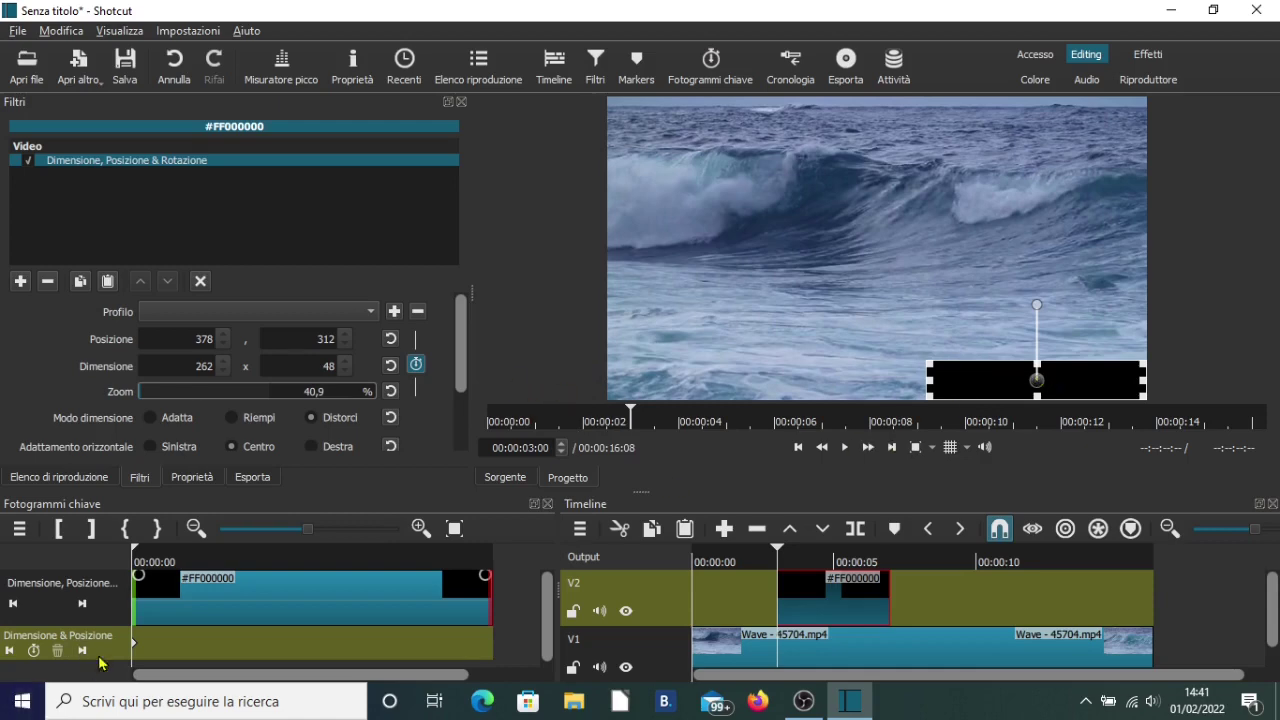
Move the black band off the frame's left edge to position -263, 320 at the first keyframe.
{"action": "mouse_move", "coordinate": [137, 651]}
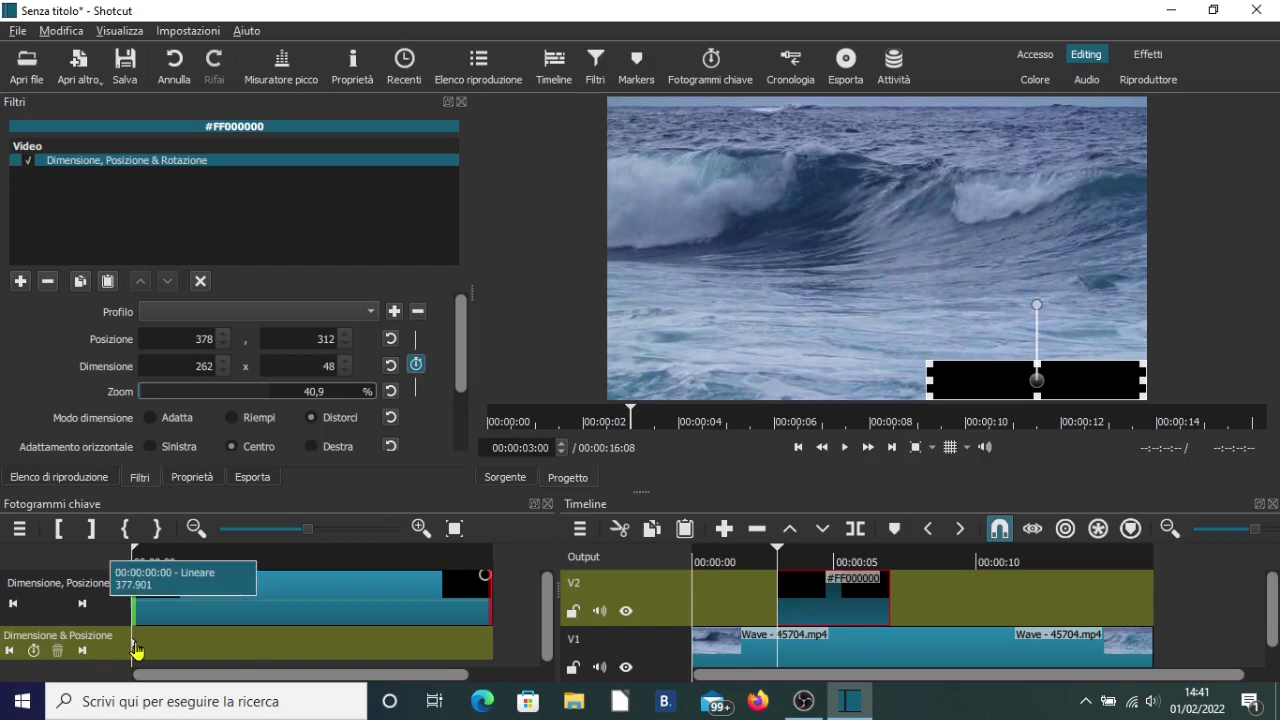
{"action": "left_click_drag", "start_coordinate": [1037, 380], "coordinate": [492, 388]}
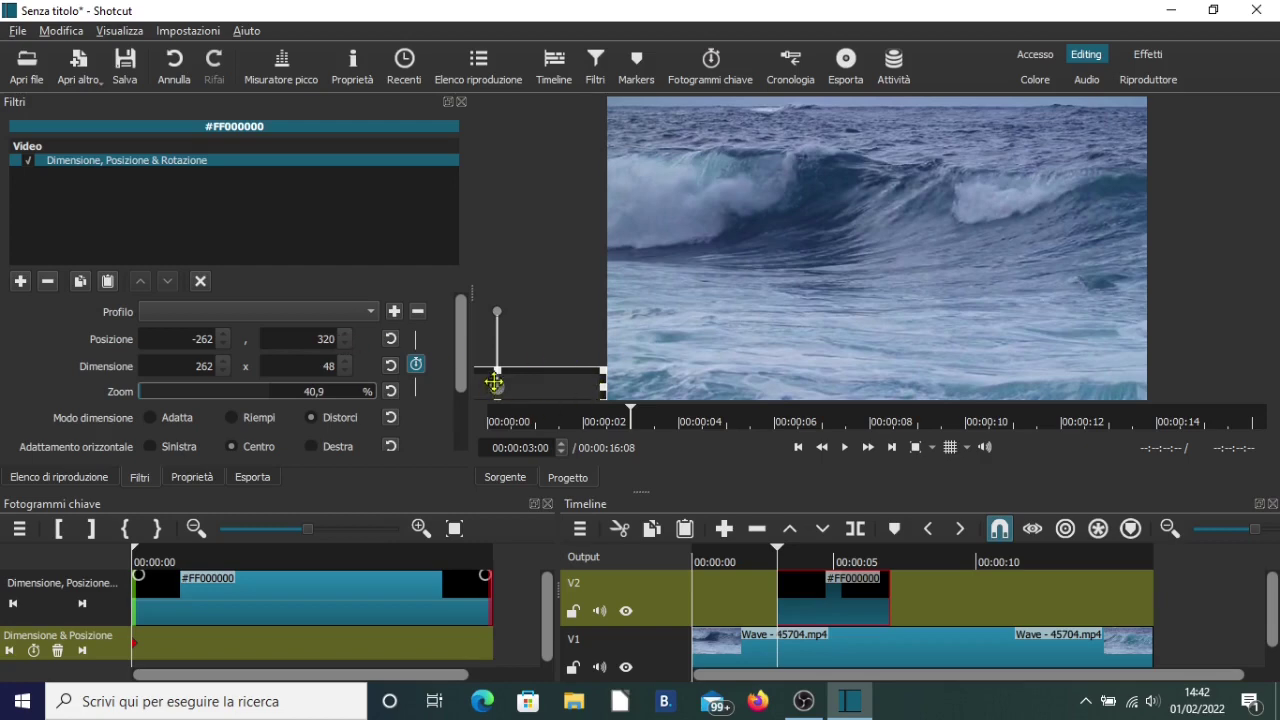
{"action": "left_click_drag", "start_coordinate": [494, 382], "coordinate": [495, 384]}
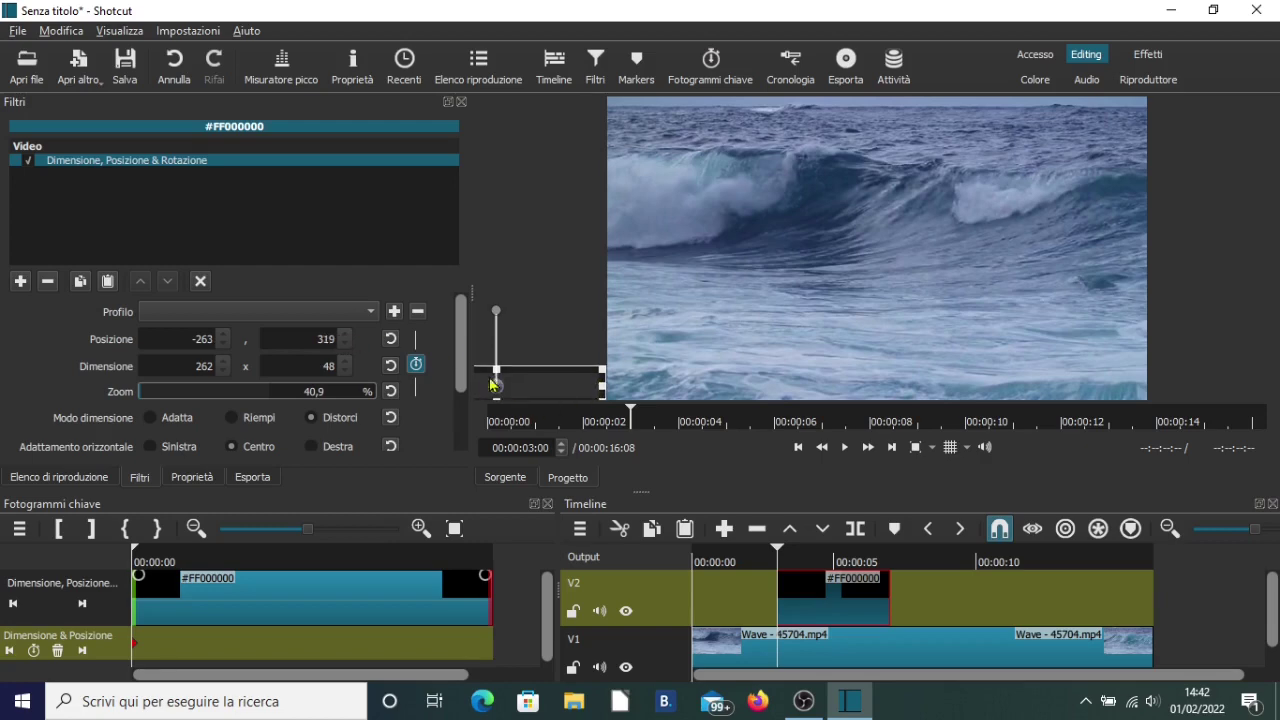
{"action": "left_click", "coordinate": [345, 335]}
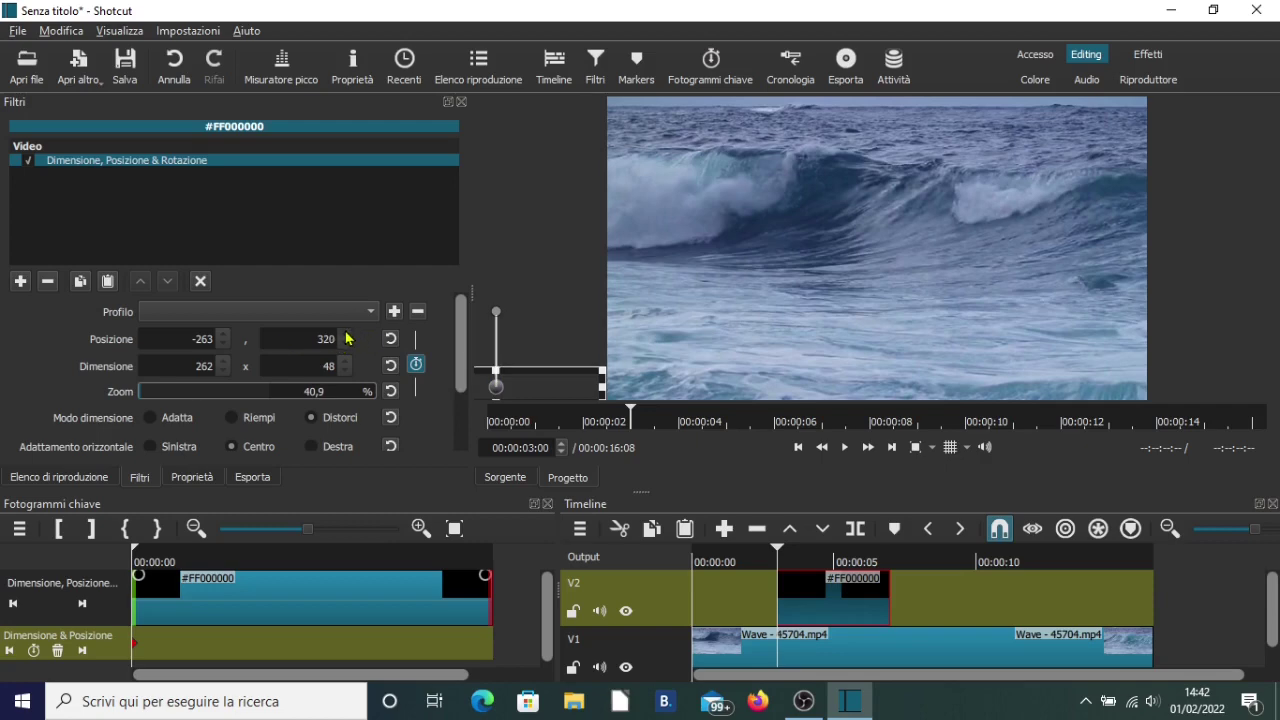
{"action": "left_click", "coordinate": [345, 335]}
{"action": "left_click", "coordinate": [343, 345]}
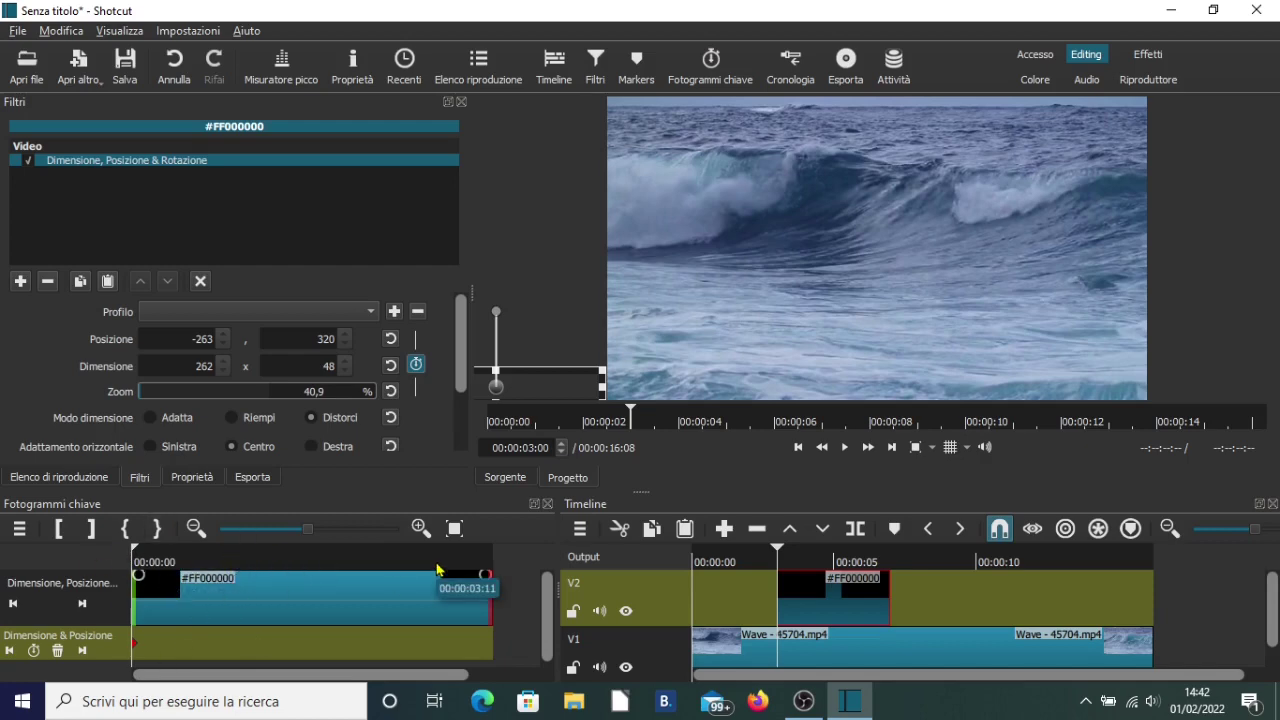
{"action": "key", "text": "Right"}
{"action": "key", "text": "Right"}
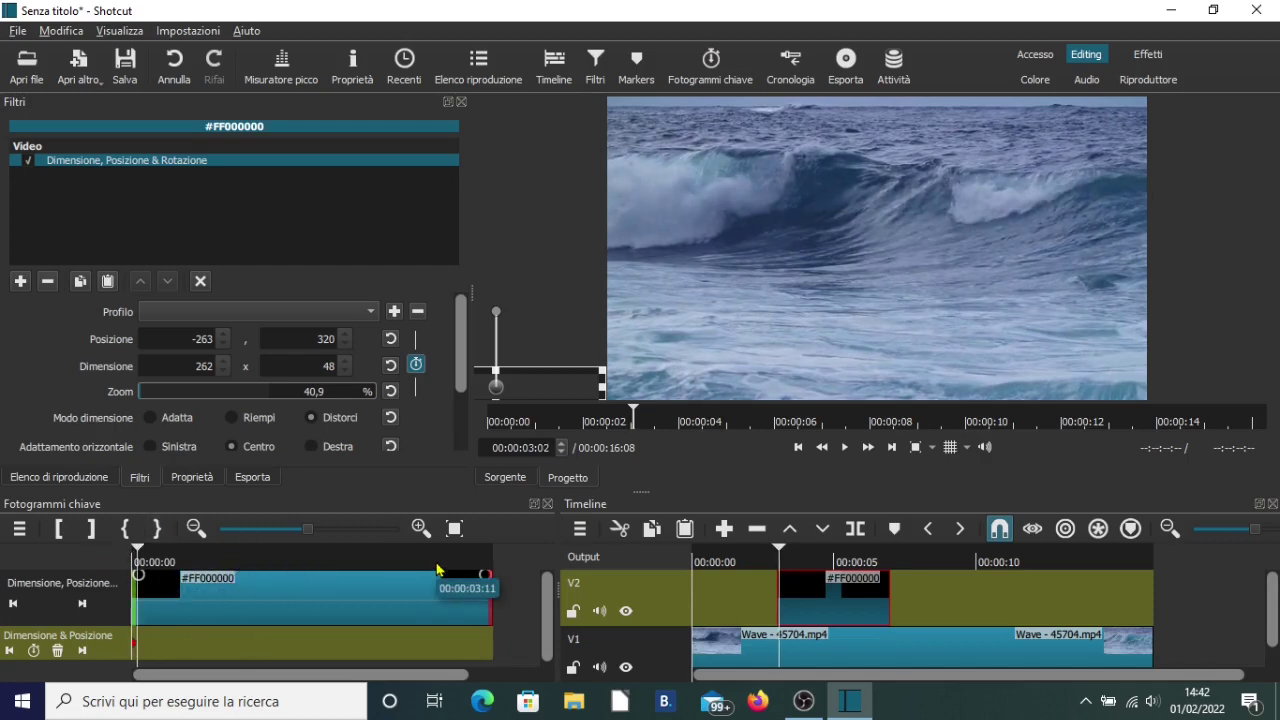
{"action": "key", "text": "Left"}
{"action": "key", "text": "Left"}
{"action": "key", "text": "Left"}
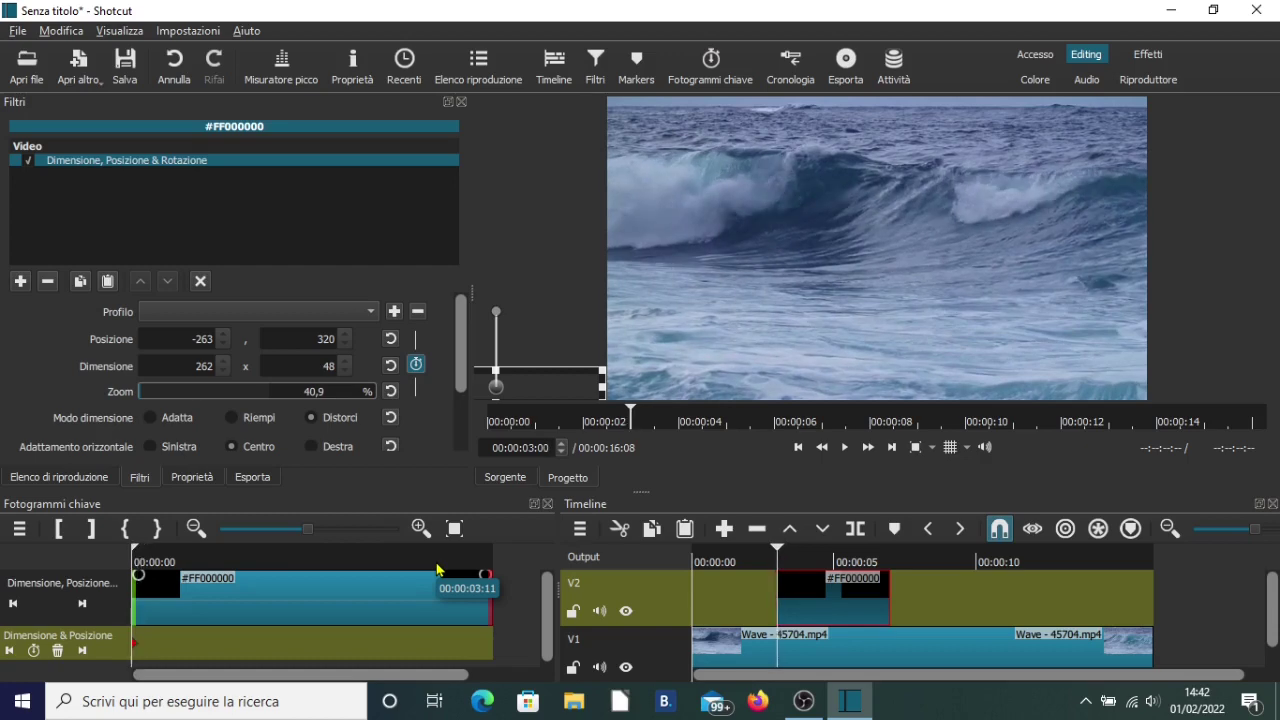
Advance six frames to 00:00:03:06 and place the black band in the frame's lower-right corner at position 383, 320.
{"action": "key", "text": "Right"}
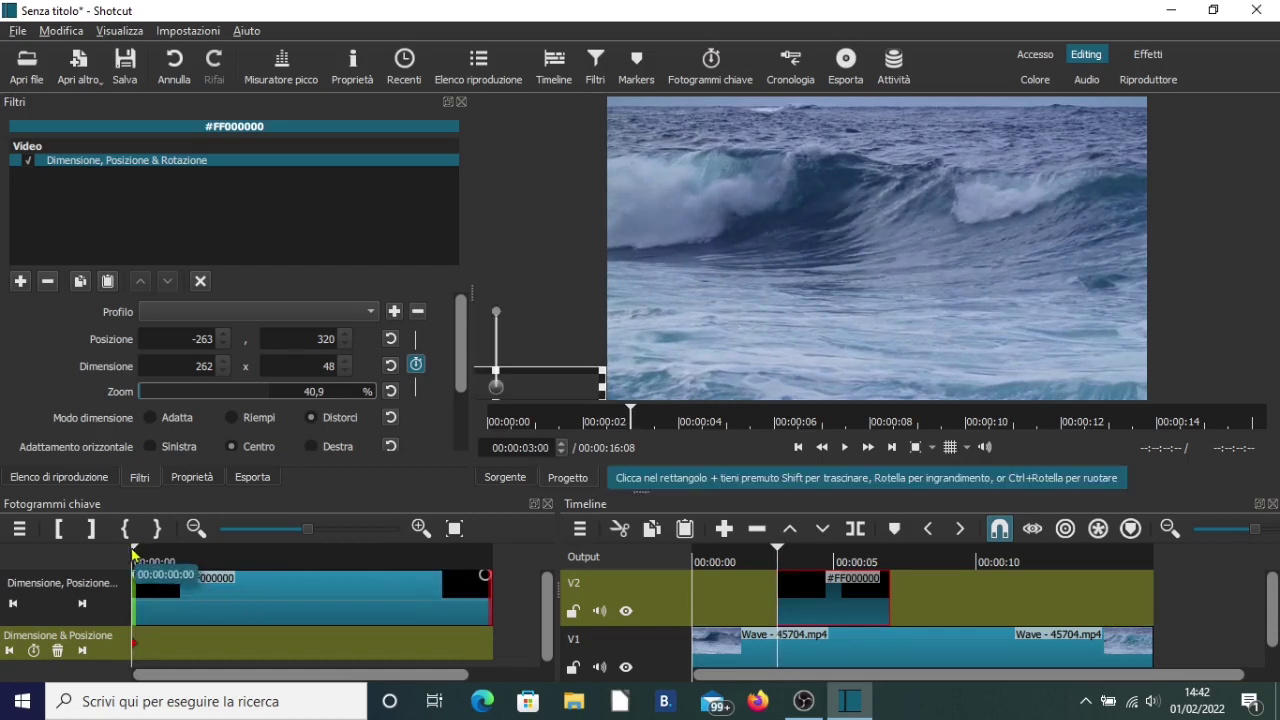
{"action": "key", "text": "Right"}
{"action": "key", "text": "Right"}
{"action": "key", "text": "Right"}
{"action": "key", "text": "Right"}
{"action": "key", "text": "Right"}
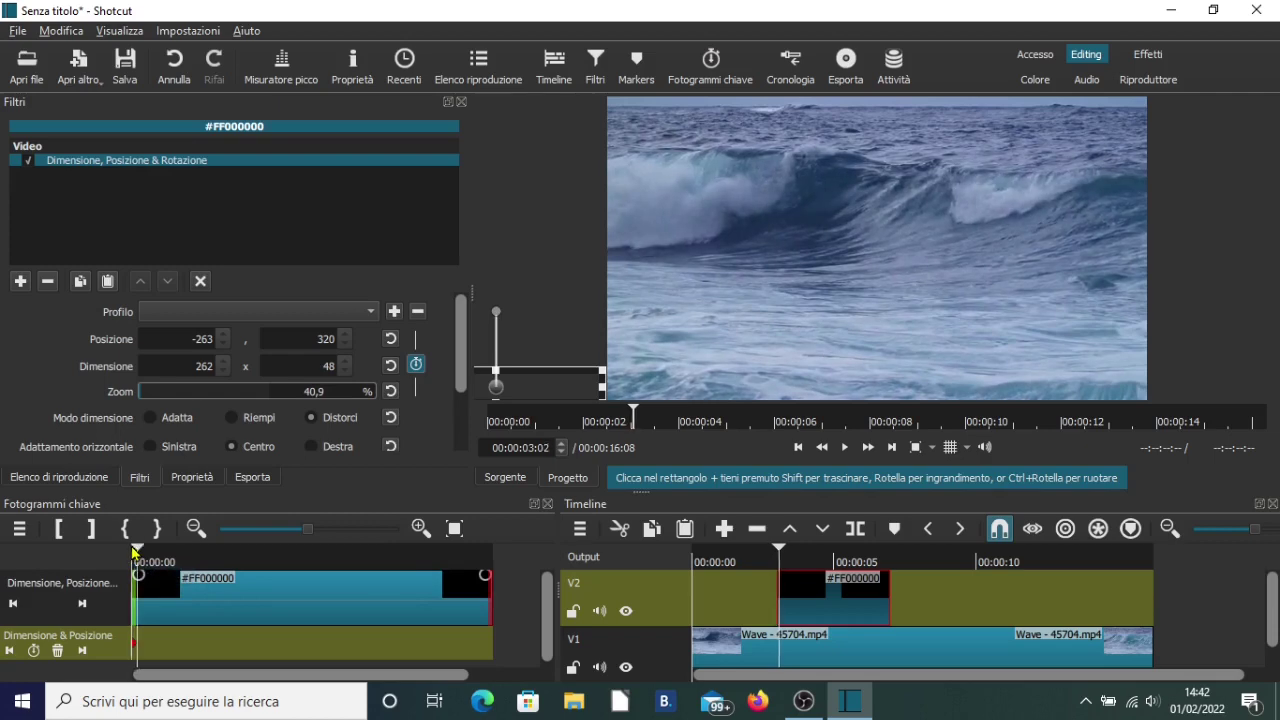
{"action": "key", "text": "Right"}
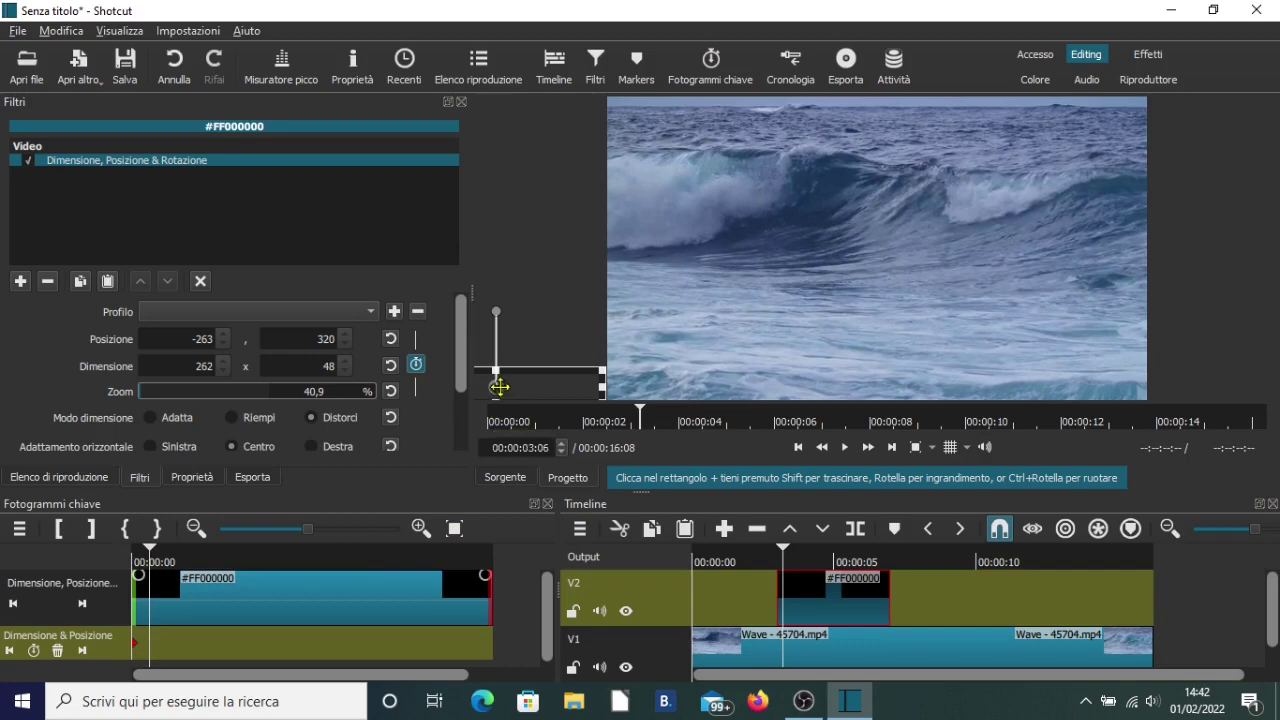
{"action": "left_click_drag", "start_coordinate": [499, 387], "coordinate": [1043, 386]}
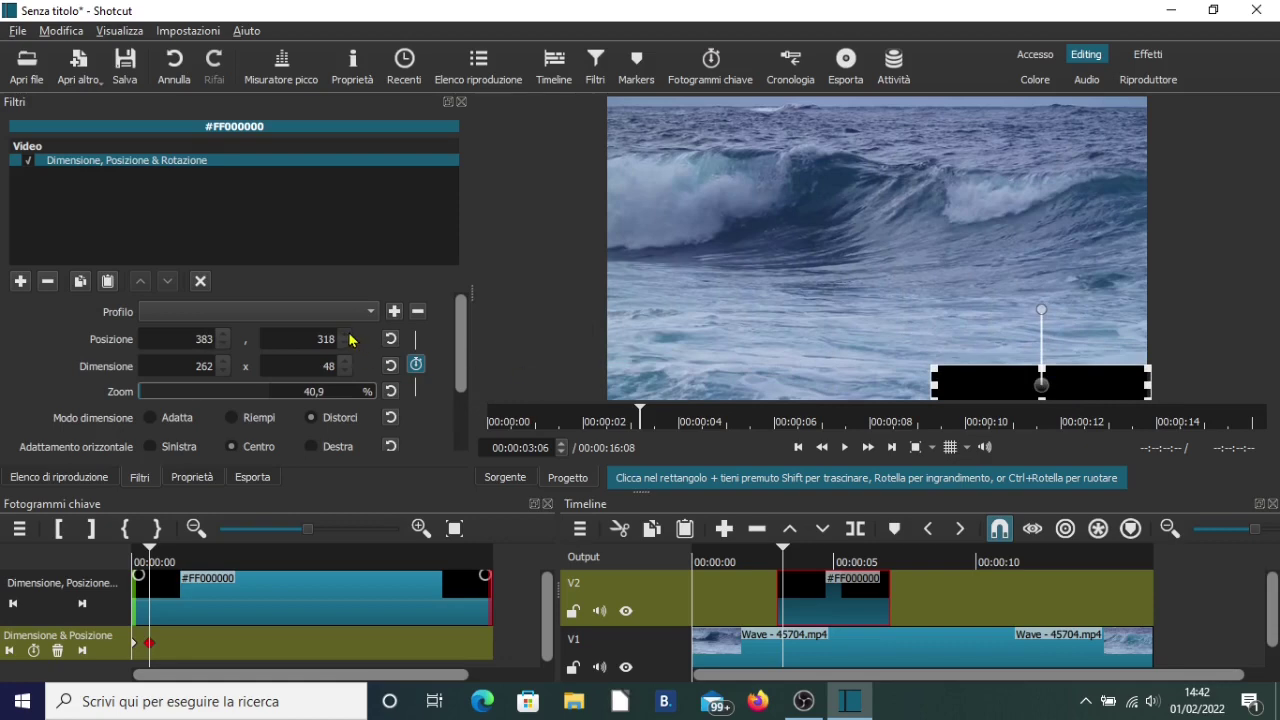
{"action": "scroll", "coordinate": [350, 340], "scroll_direction": "up", "scroll_amount": 2}
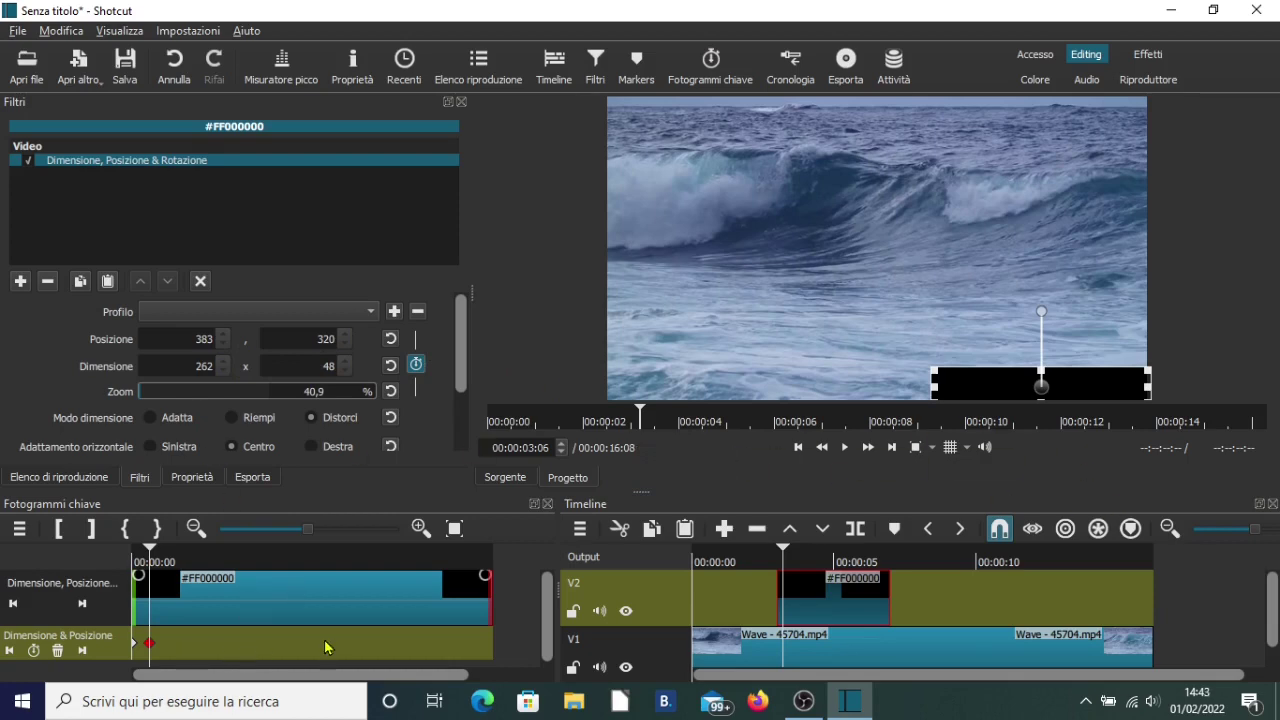
Add a size and position keyframe near the black clip's end, at 00:00:06:23, with the band's position held.
{"action": "key", "text": "Down"}
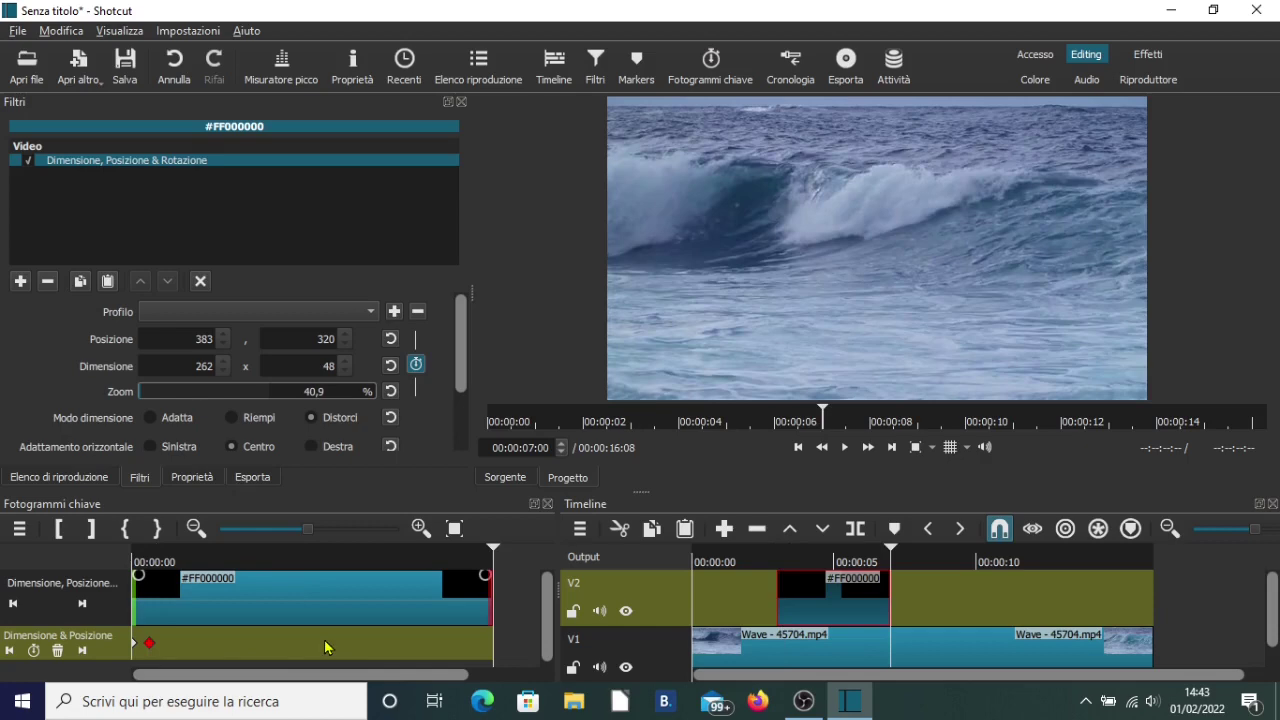
{"action": "left_click", "coordinate": [493, 555]}
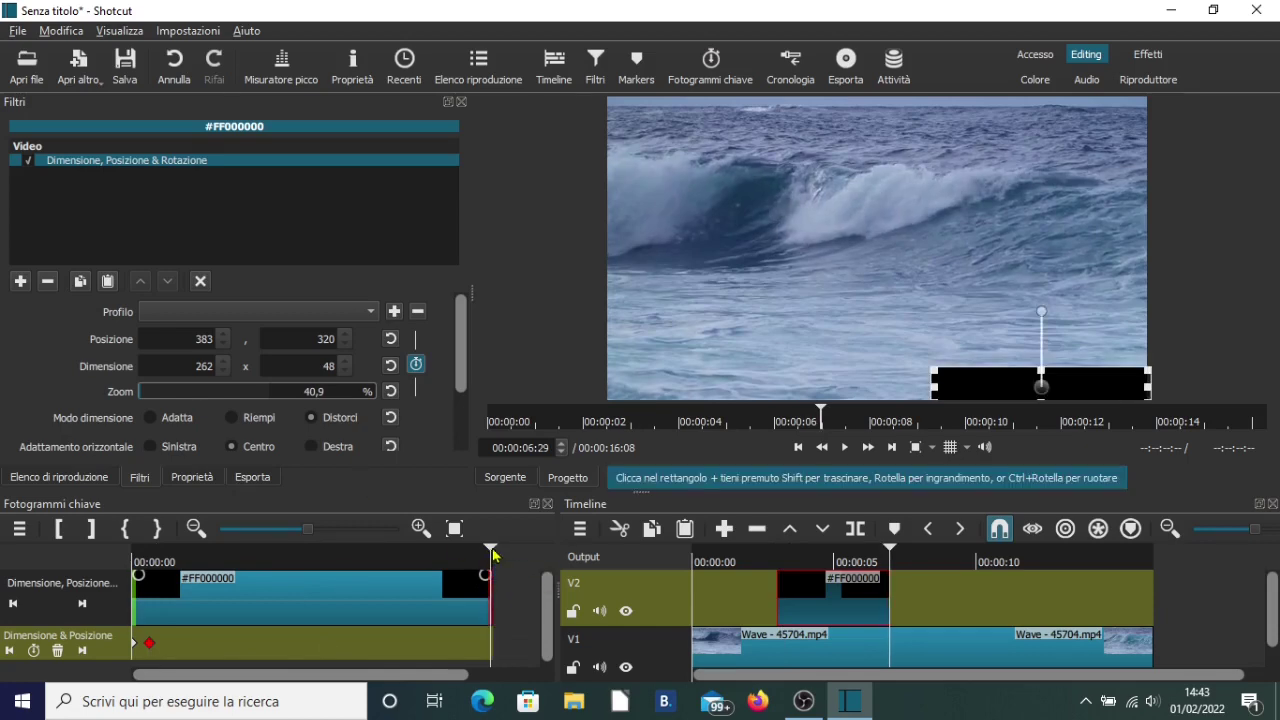
{"action": "key", "text": "Left"}
{"action": "key", "text": "Right"}
{"action": "key", "text": "Left"}
{"action": "key", "text": "Left"}
{"action": "key", "text": "Left"}
{"action": "key", "text": "Left"}
{"action": "key", "text": "Left"}
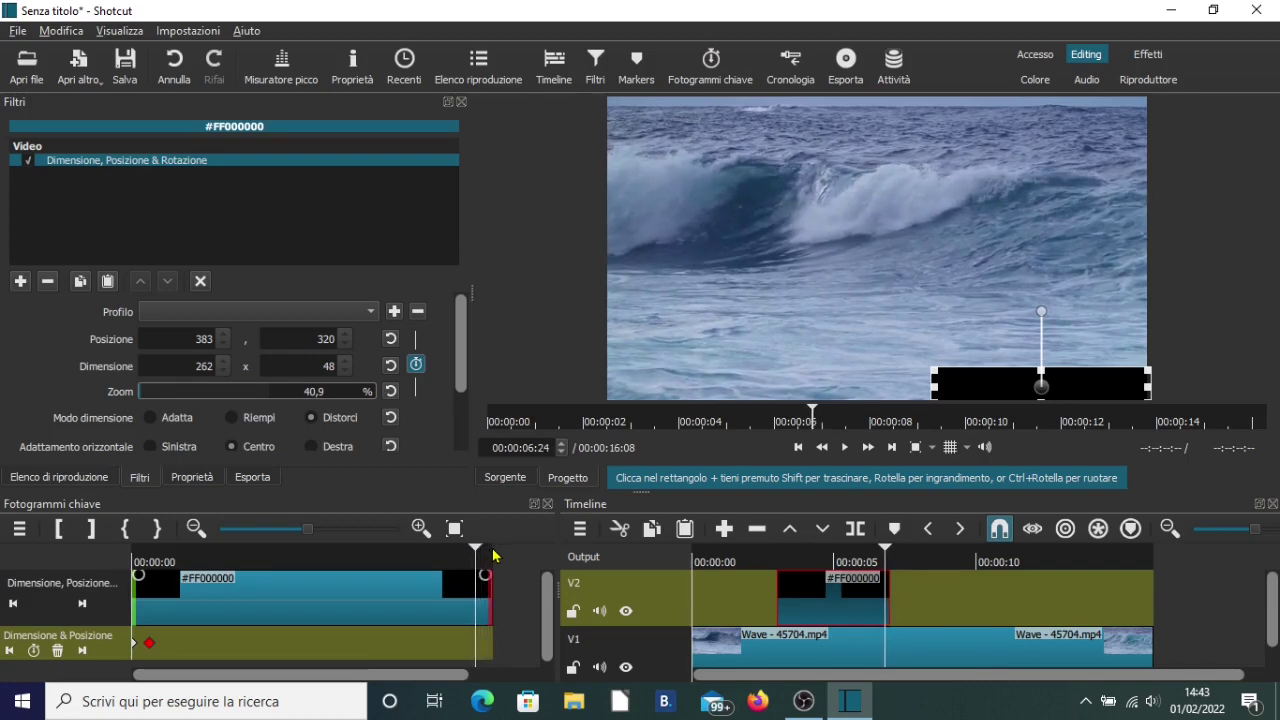
{"action": "key", "text": "Left"}
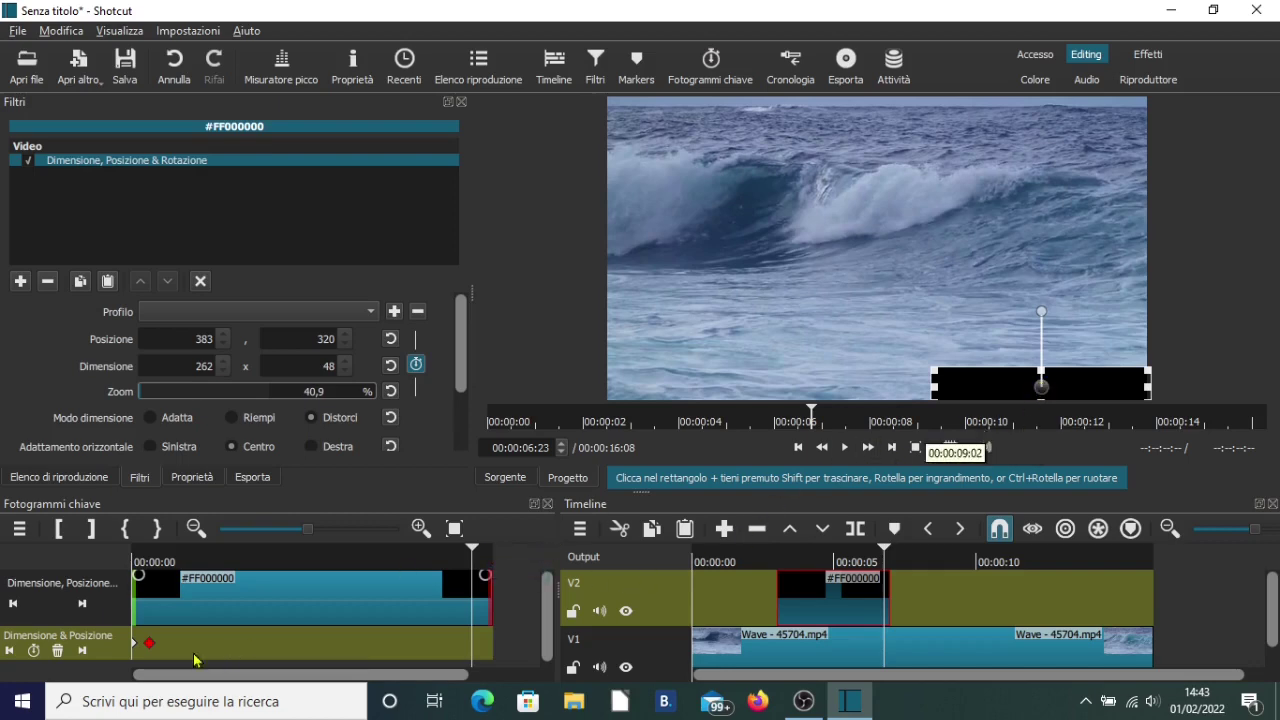
{"action": "left_click", "coordinate": [34, 651]}
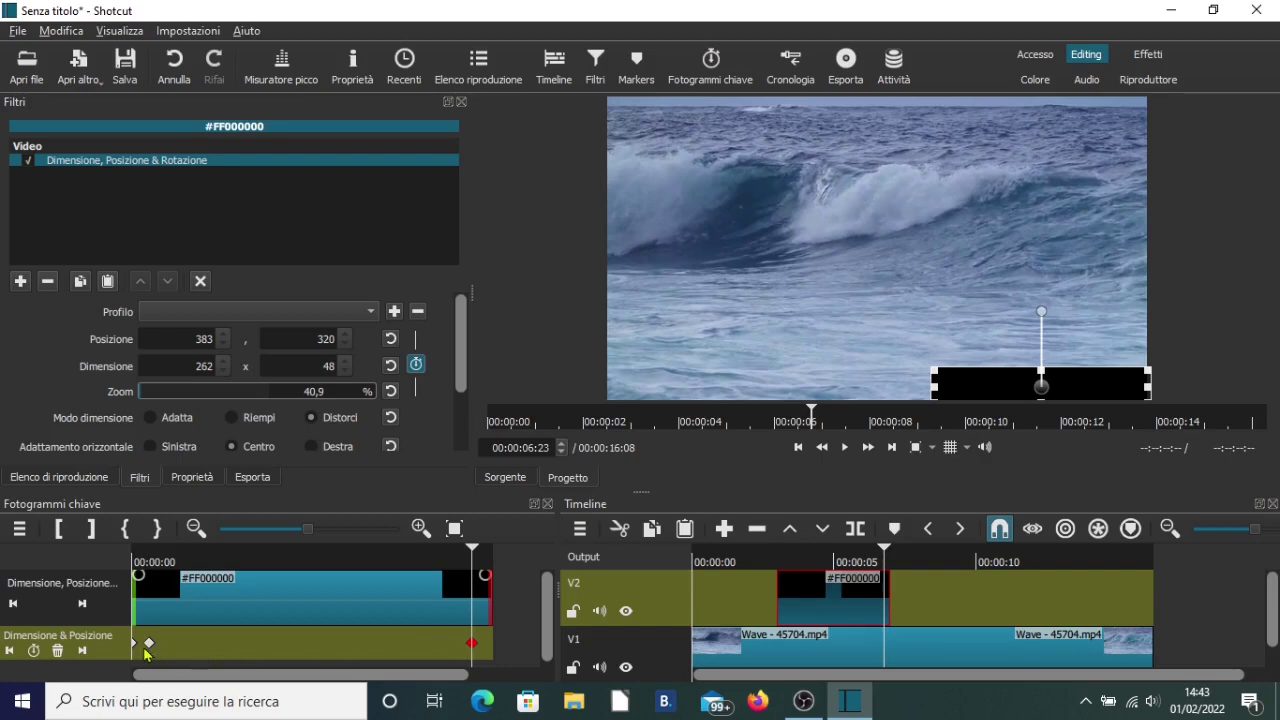
At the black clip's last frame, 00:00:06:29, move the band off the frame's left edge to position -261, 320.
{"action": "mouse_move", "coordinate": [137, 653]}
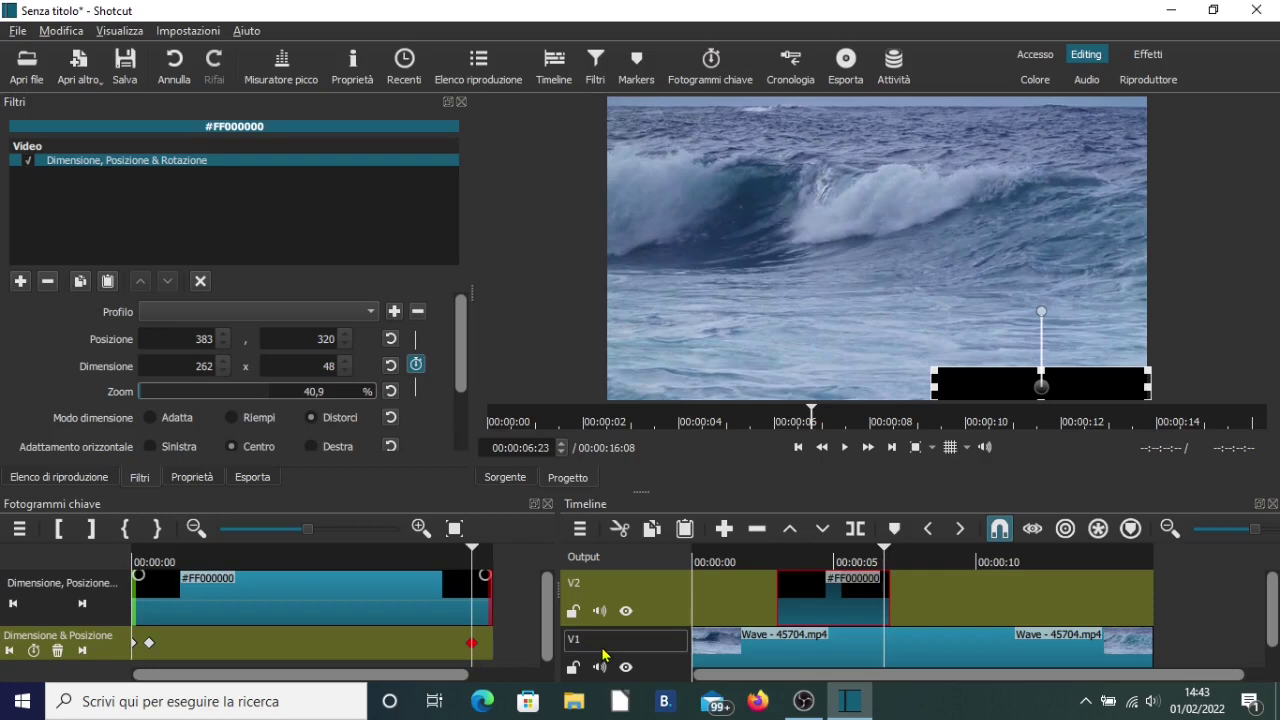
{"action": "key", "text": "Right"}
{"action": "key", "text": "Right"}
{"action": "key", "text": "Right"}
{"action": "key", "text": "Right"}
{"action": "key", "text": "Right"}
{"action": "key", "text": "Right"}
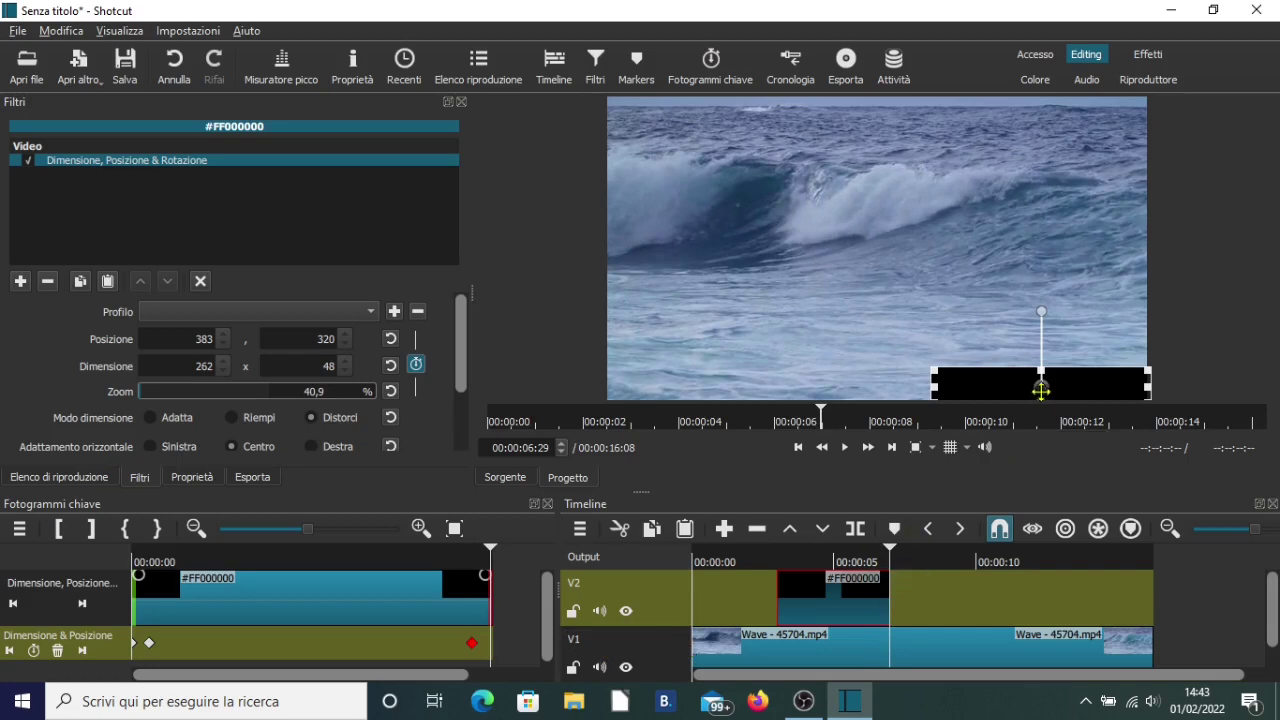
{"action": "left_click_drag", "start_coordinate": [1041, 390], "coordinate": [464, 404]}
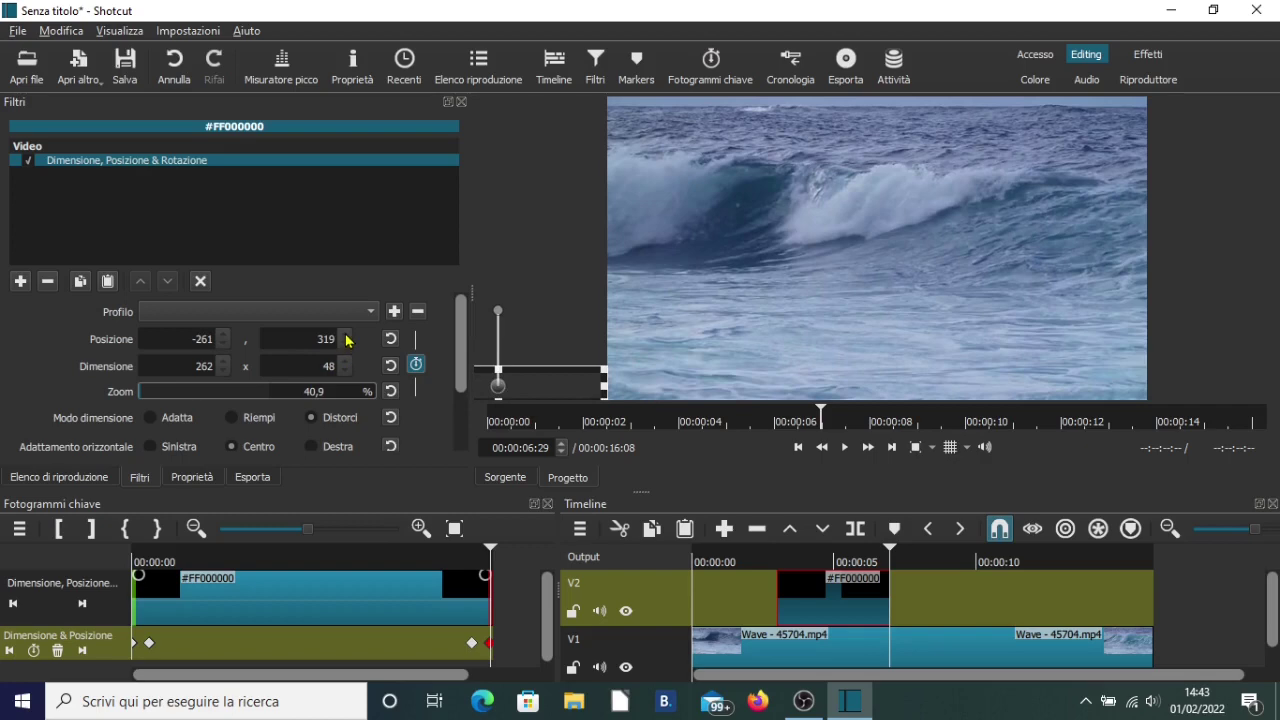
{"action": "left_click", "coordinate": [346, 336]}
Play back the band animation from just before the black clip until past its end, and review its keyframes.
{"action": "left_click", "coordinate": [754, 560]}
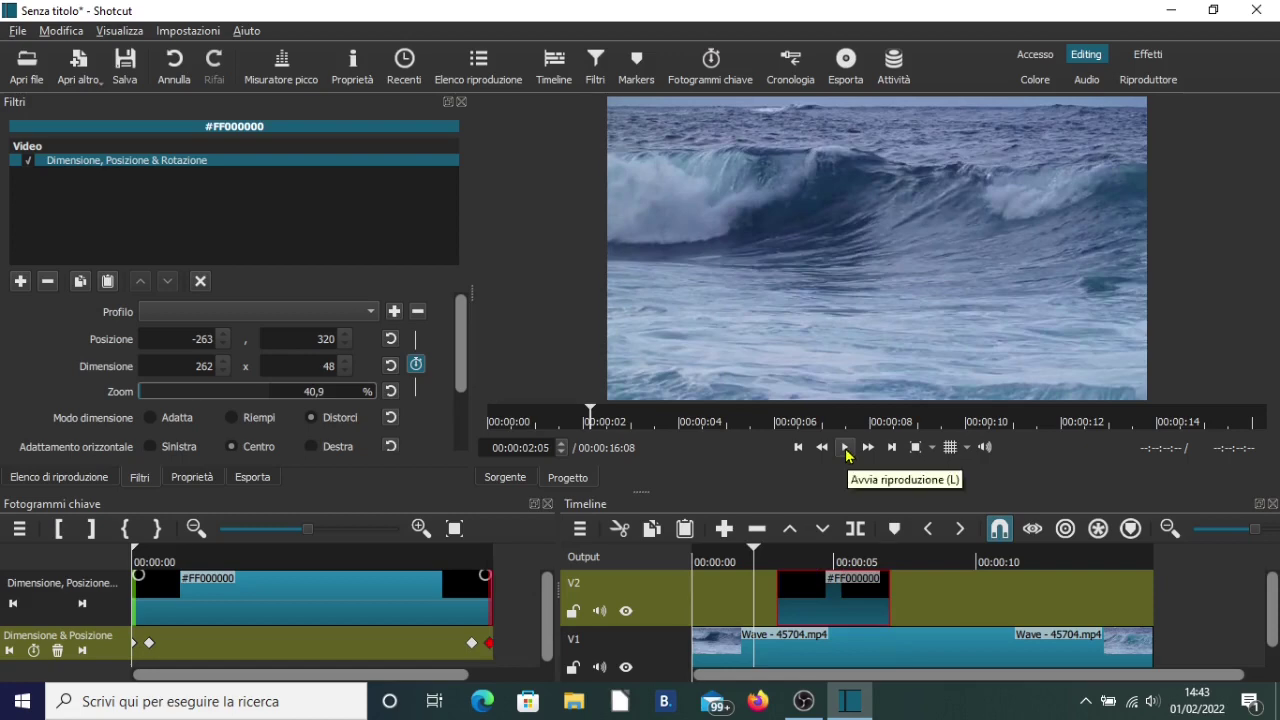
{"action": "left_click", "coordinate": [846, 449]}
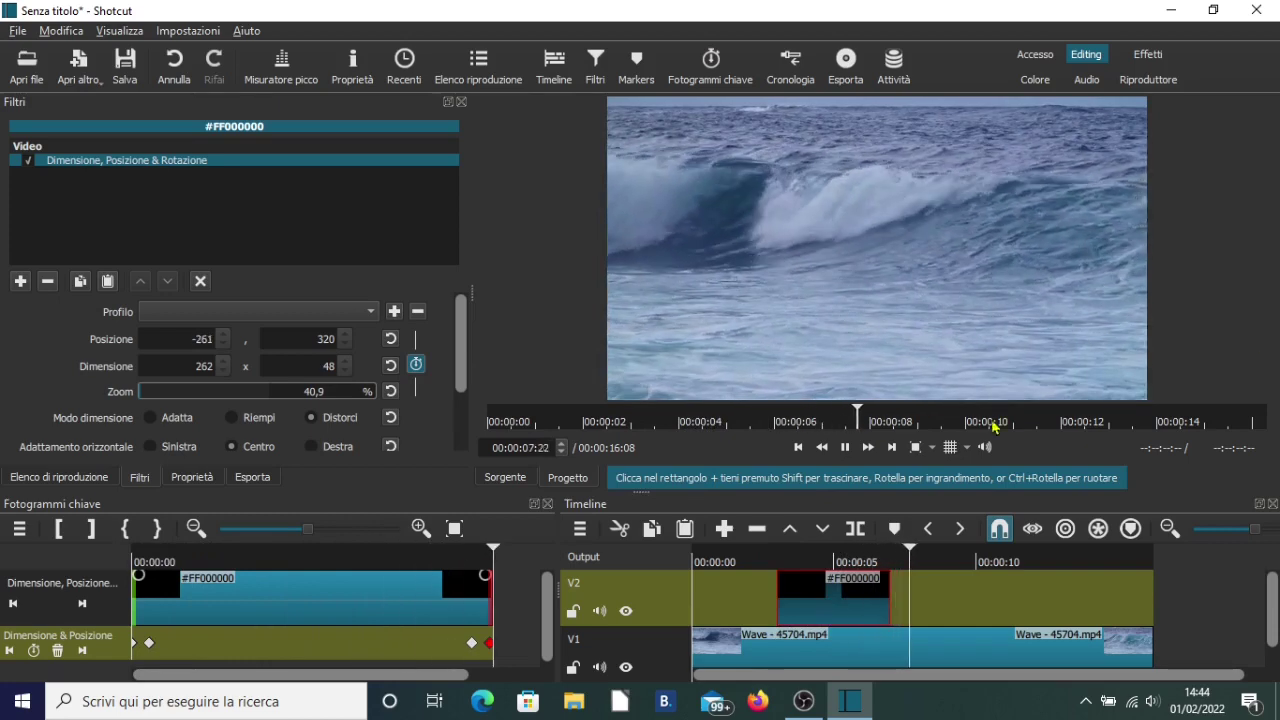
{"action": "left_click", "coordinate": [845, 447]}
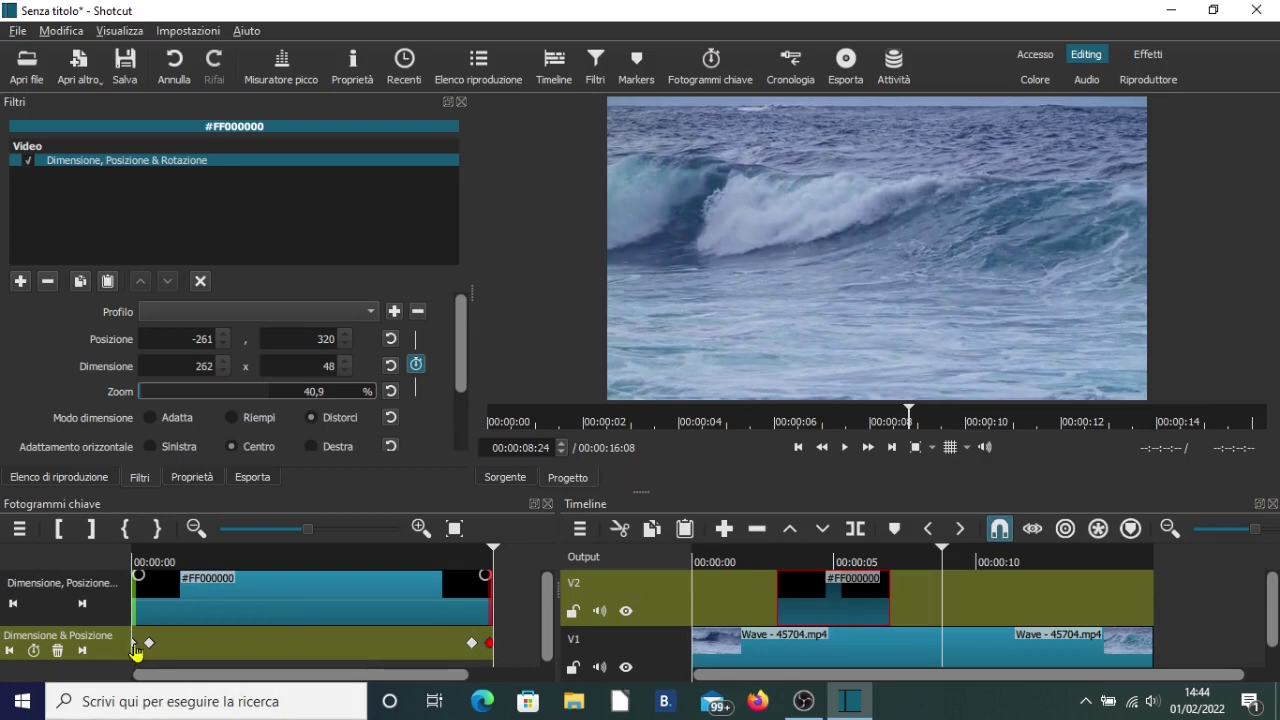
{"action": "mouse_move", "coordinate": [136, 651]}
{"action": "mouse_move", "coordinate": [475, 651]}
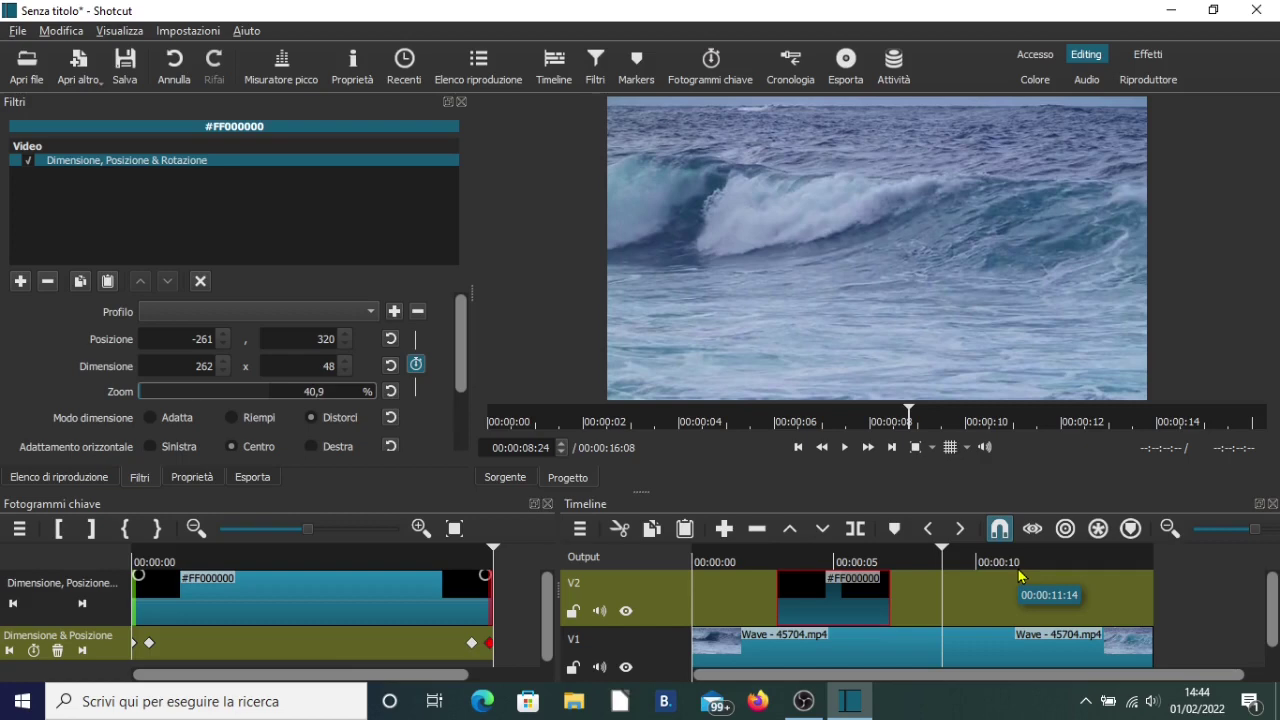
Return the playhead to the black clip's start at 00:00:03:00 and add a third video track, V3.
{"action": "key", "text": "Up"}
{"action": "key", "text": "Up"}
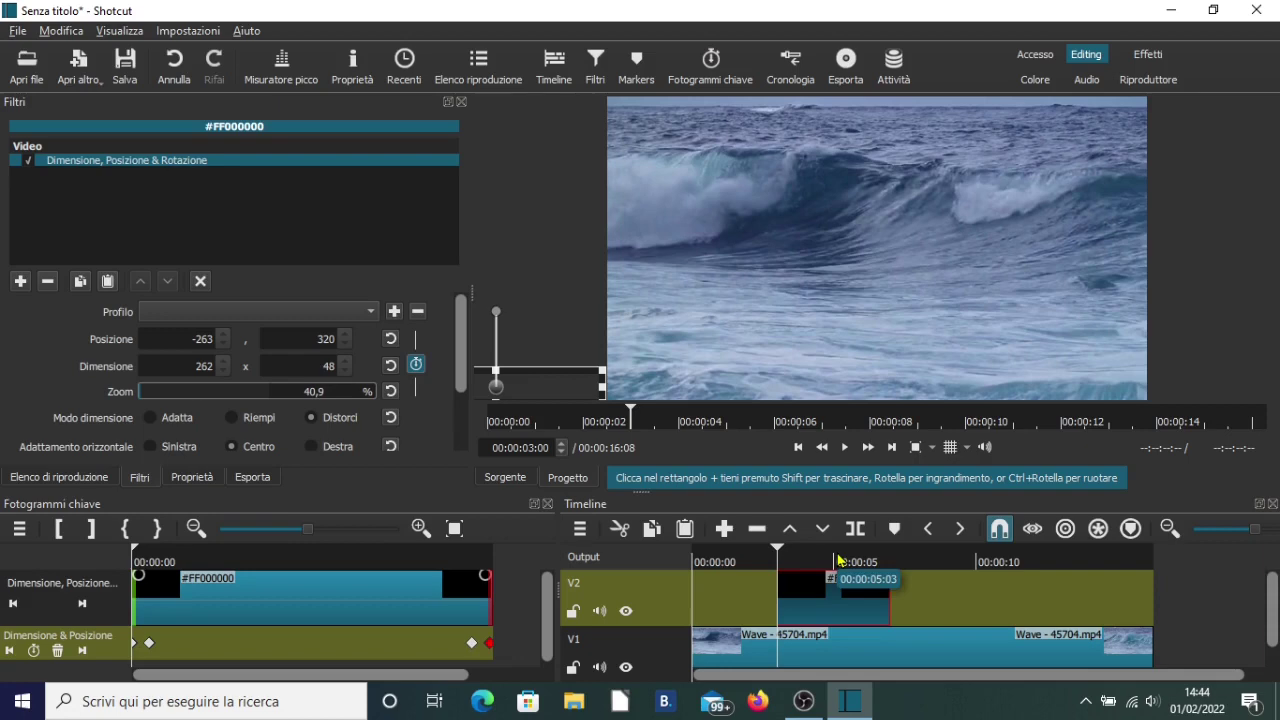
{"action": "key", "text": "ctrl+i"}
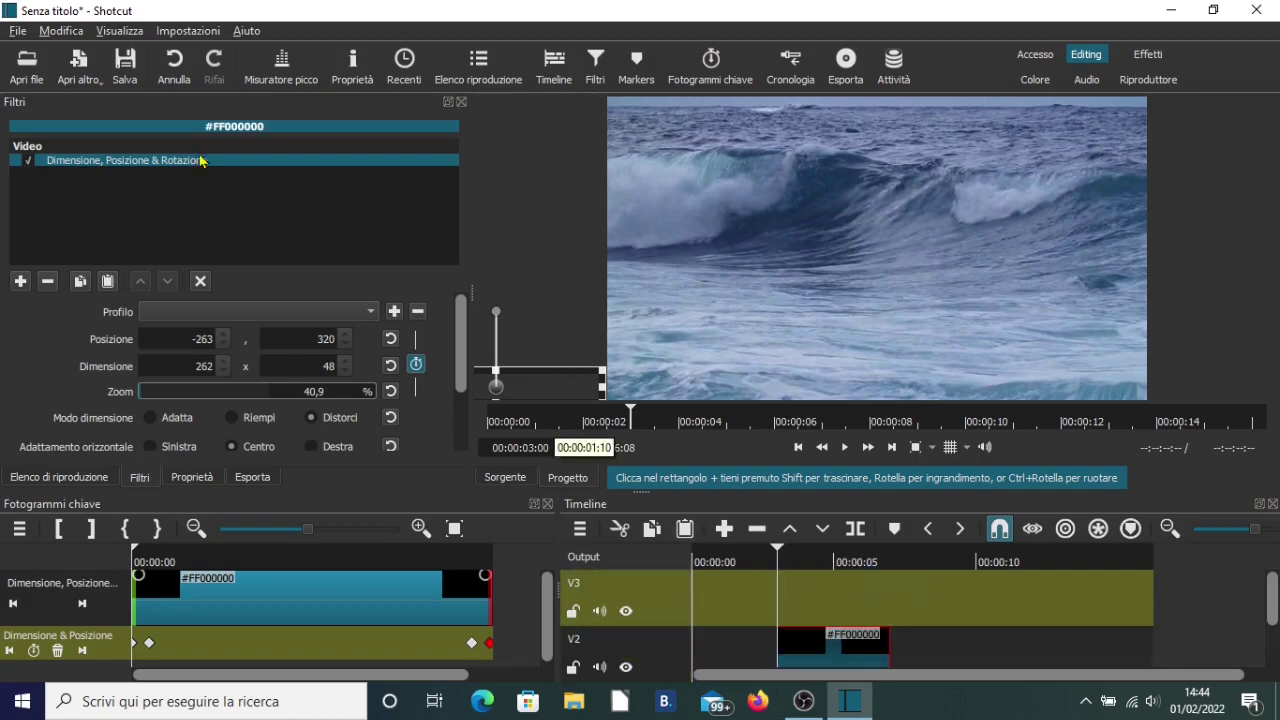
Create a transparent text clip reading "Vero_eroe_academy" and place it on track V3 directly above the black clip.
{"action": "left_click", "coordinate": [84, 72]}
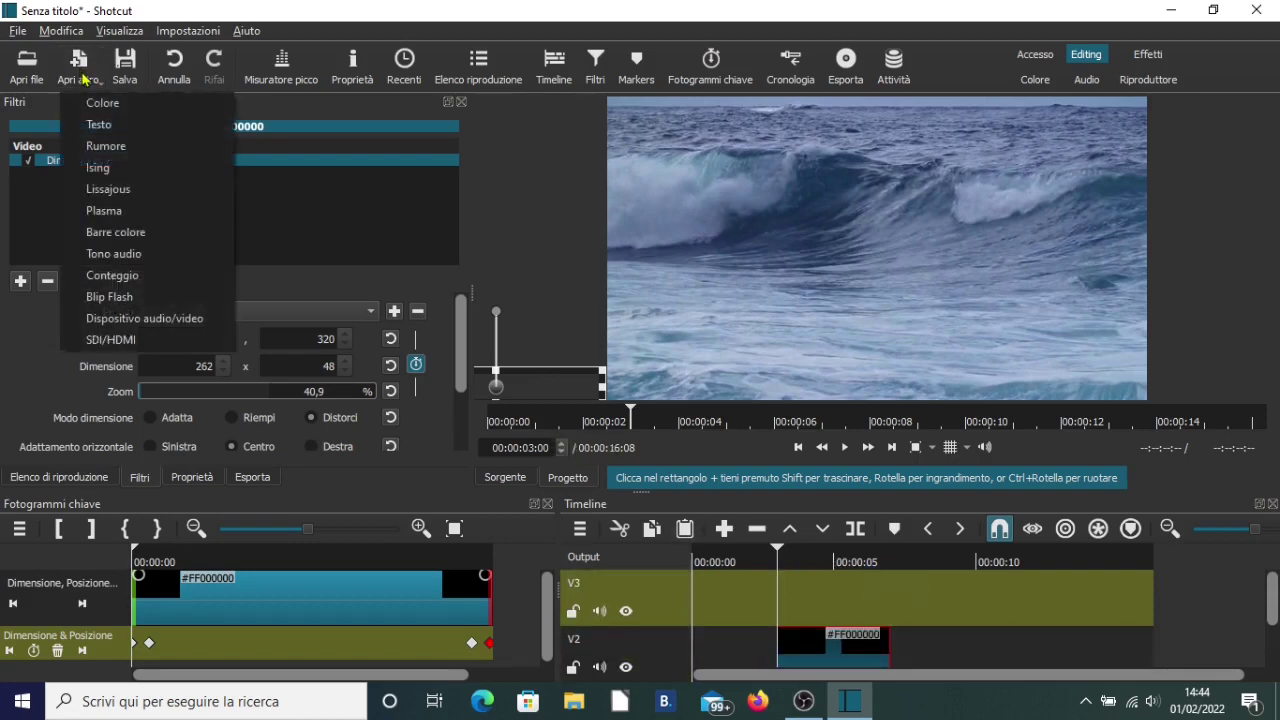
{"action": "left_click", "coordinate": [110, 127]}
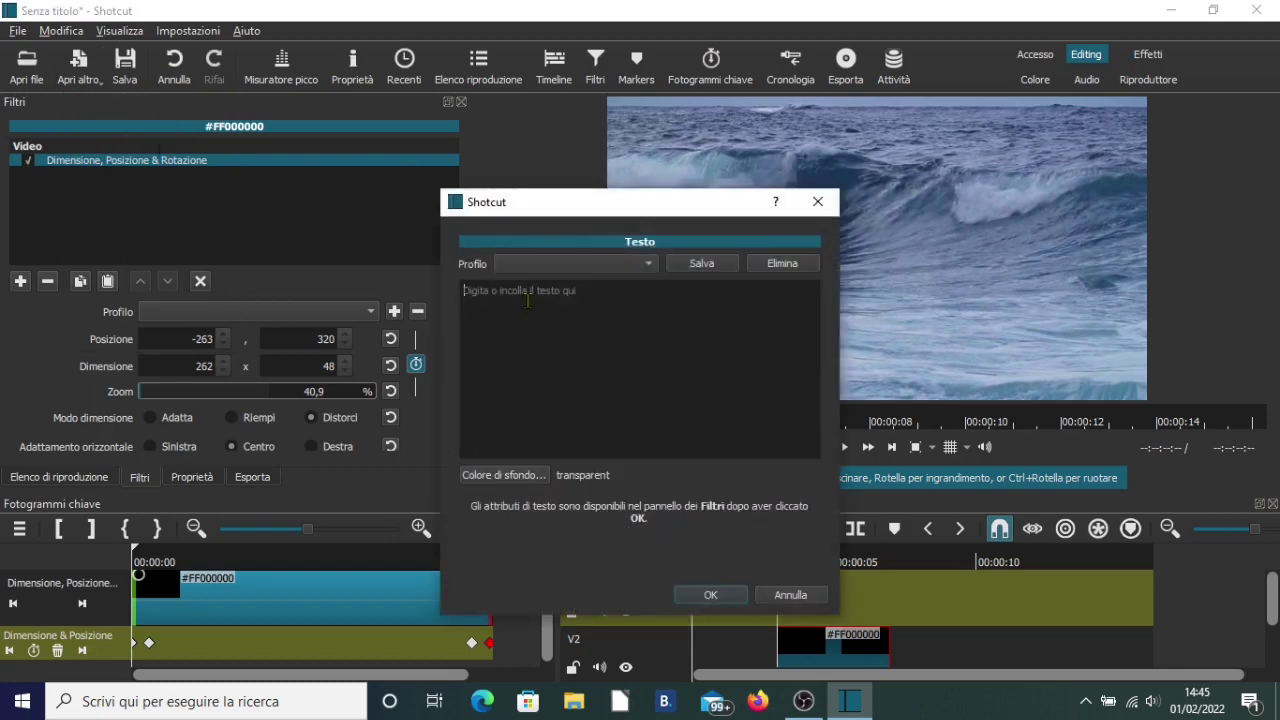
{"action": "type", "text": "Vero_eroe_academy"}
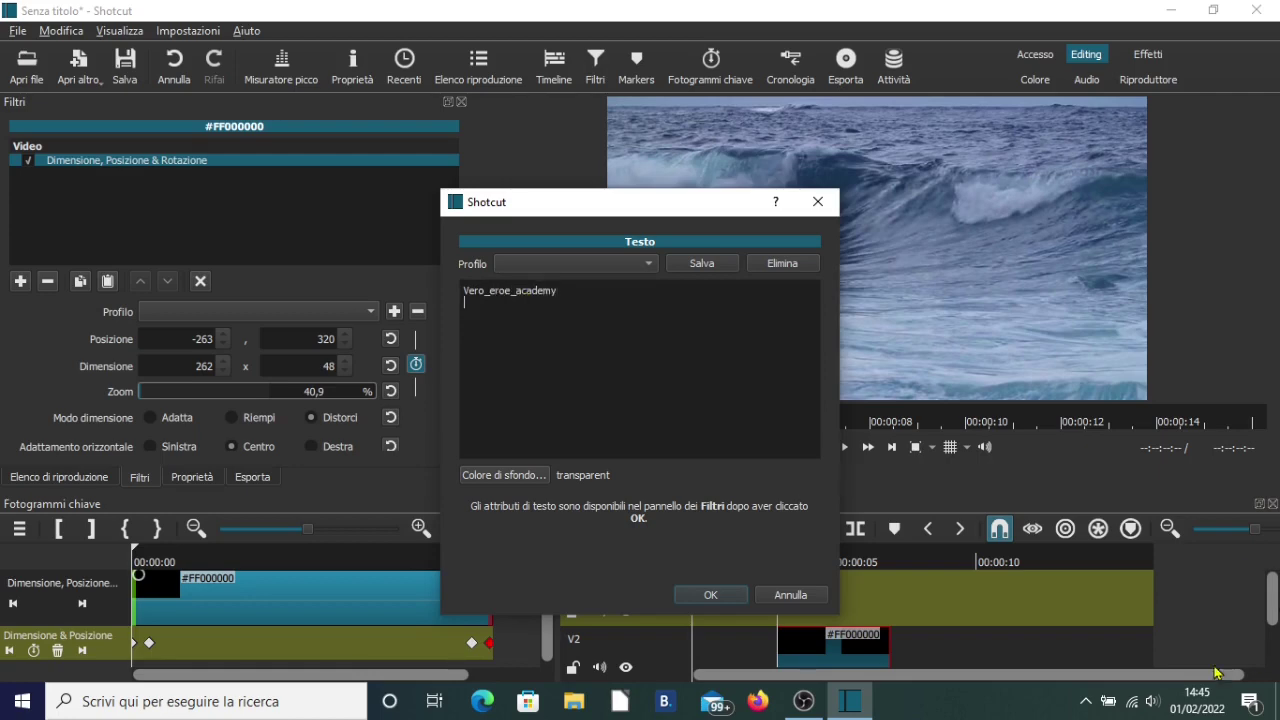
{"action": "left_click", "coordinate": [713, 593]}
{"action": "left_click_drag", "start_coordinate": [837, 223], "coordinate": [875, 595]}
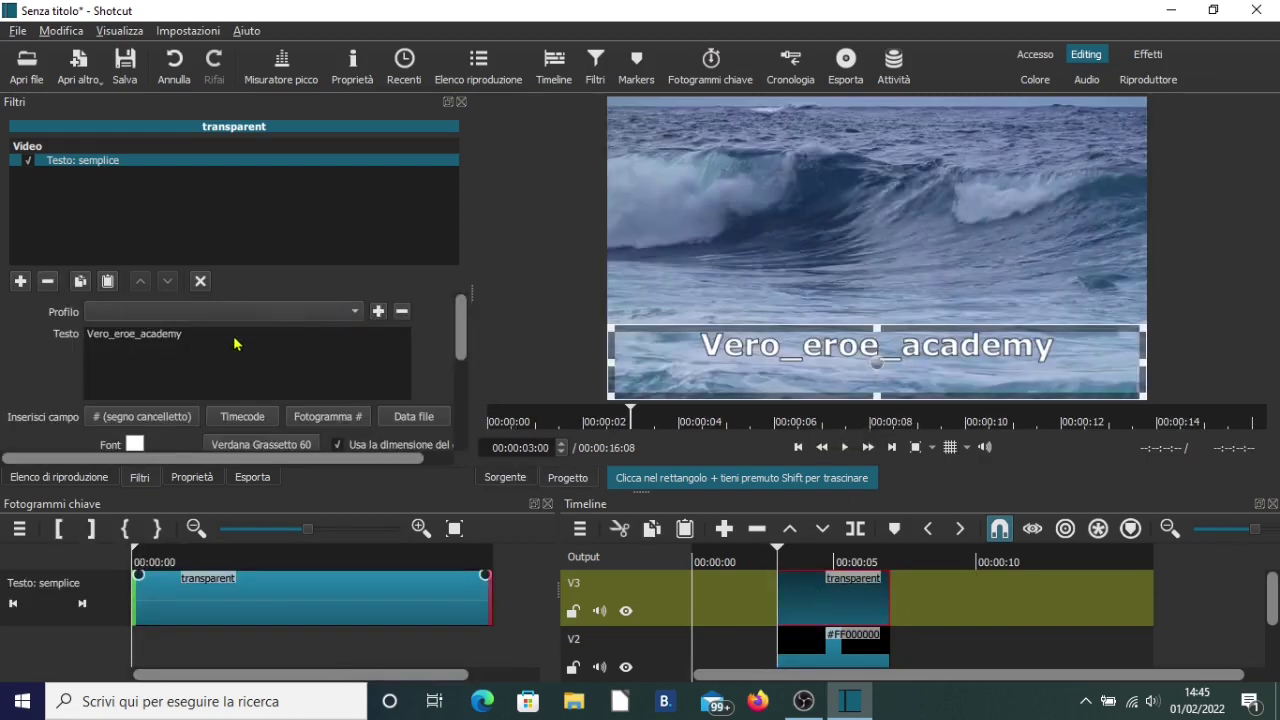
Set the title's font colour to yellow (#ffff00).
{"action": "left_click_drag", "start_coordinate": [463, 331], "coordinate": [462, 361]}
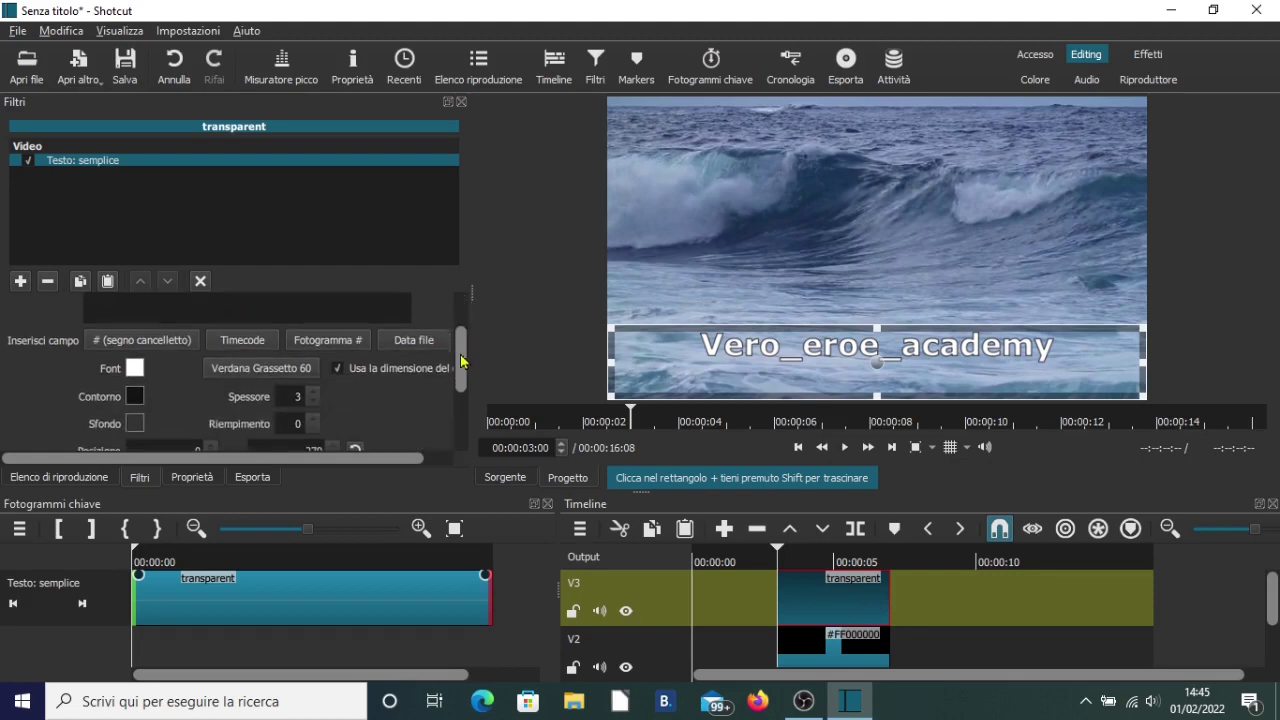
{"action": "left_click", "coordinate": [140, 374]}
{"action": "left_click", "coordinate": [602, 246]}
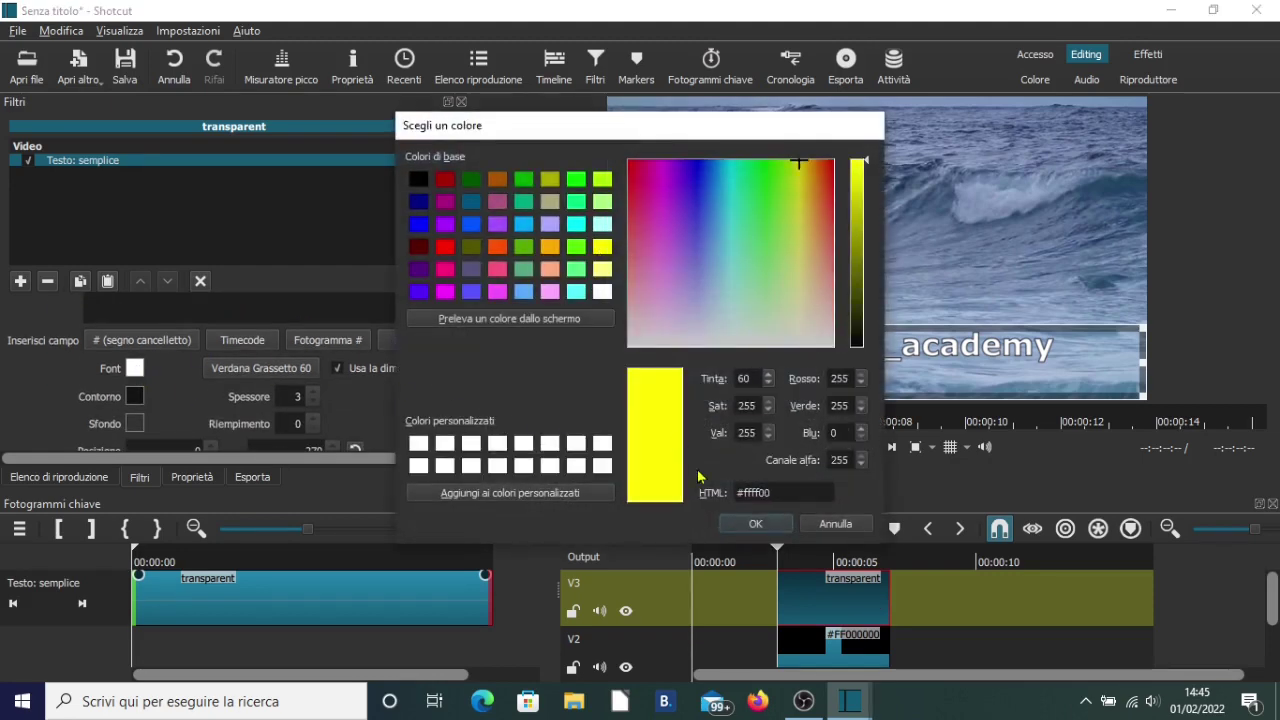
{"action": "left_click", "coordinate": [755, 525]}
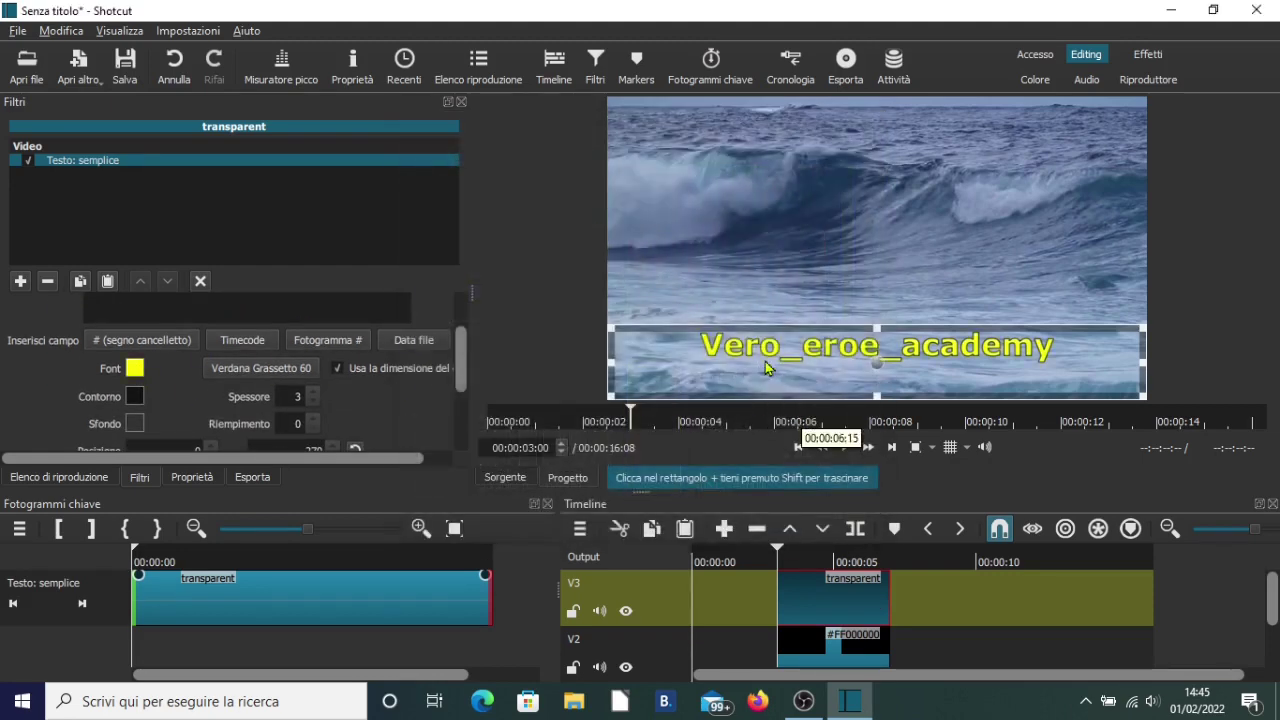
Change the title's font to Yu Gothic UI Semibold.
{"action": "left_click", "coordinate": [257, 370]}
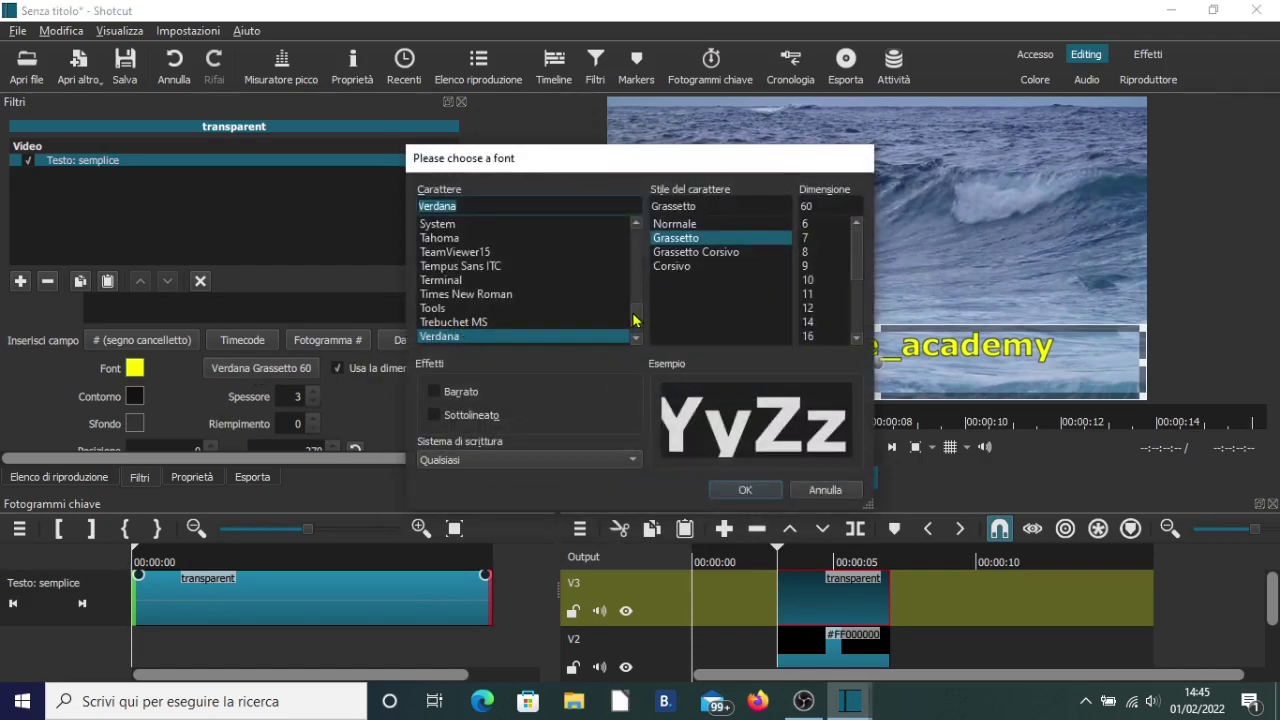
{"action": "left_click_drag", "start_coordinate": [634, 318], "coordinate": [638, 352]}
{"action": "left_click", "coordinate": [472, 310]}
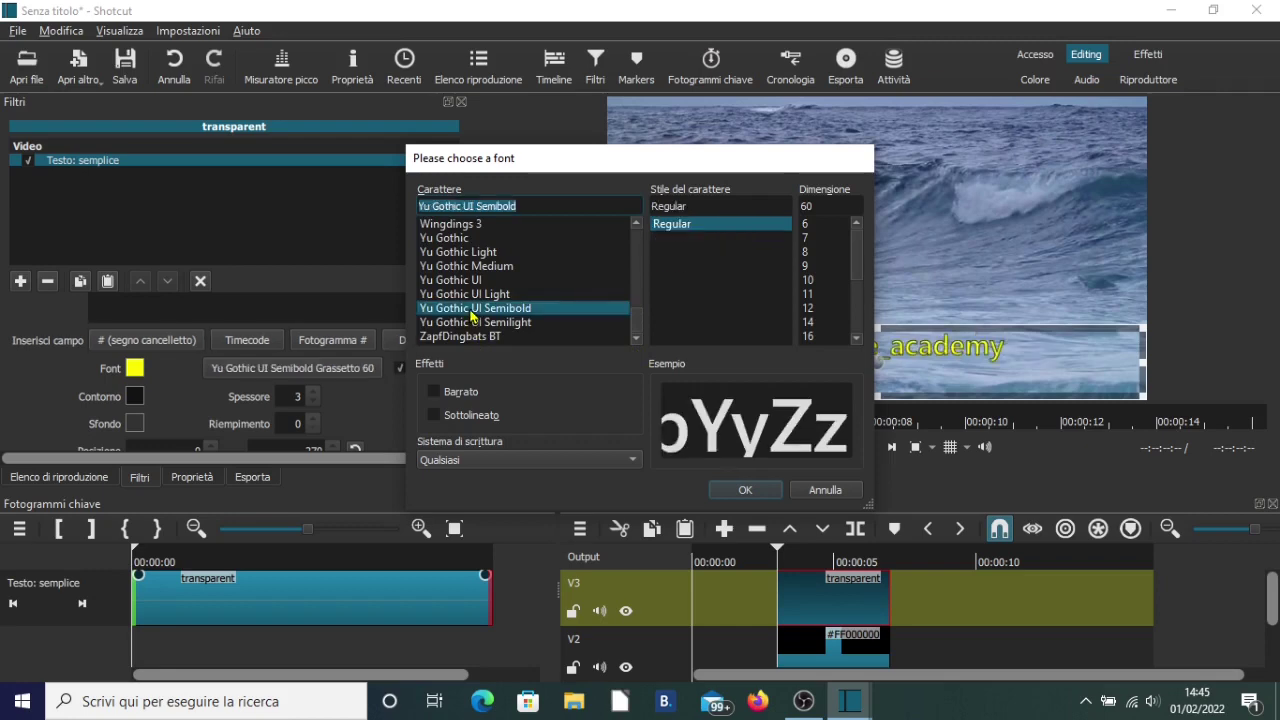
{"action": "left_click", "coordinate": [742, 491]}
Set the title's outline to white with a thickness of 1.
{"action": "left_click", "coordinate": [135, 399]}
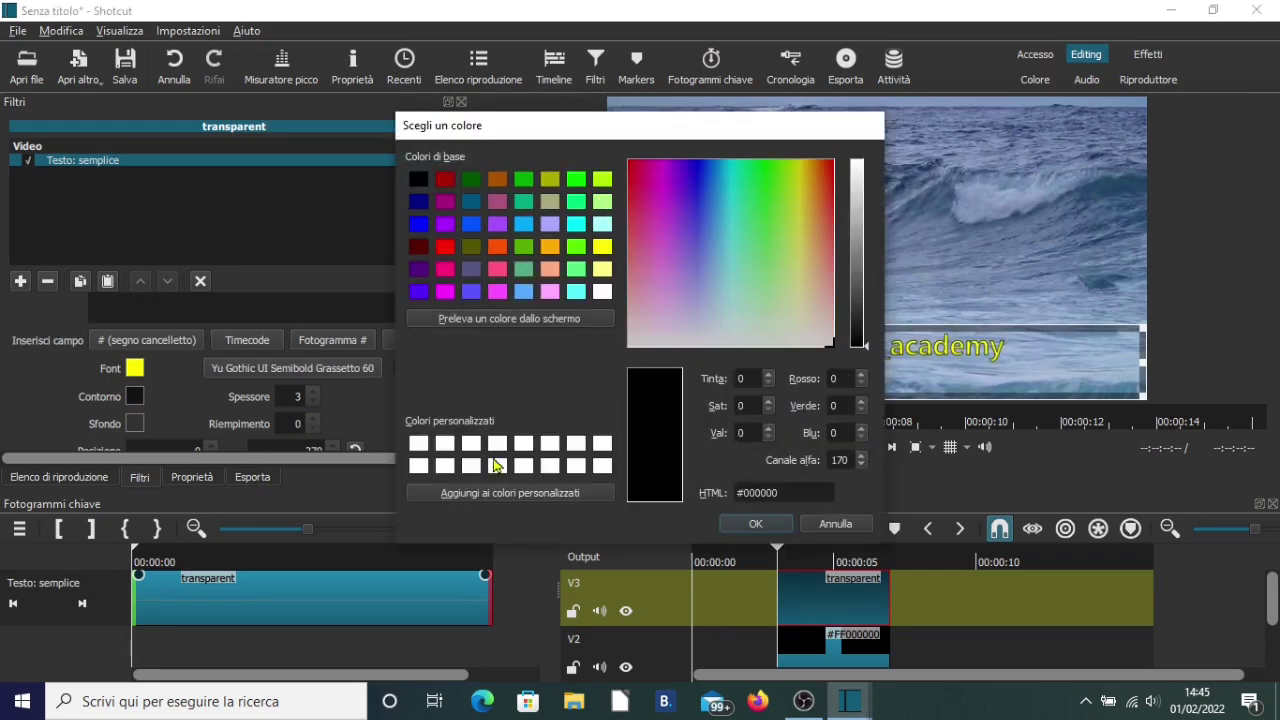
{"action": "left_click", "coordinate": [424, 441]}
{"action": "left_click", "coordinate": [750, 520]}
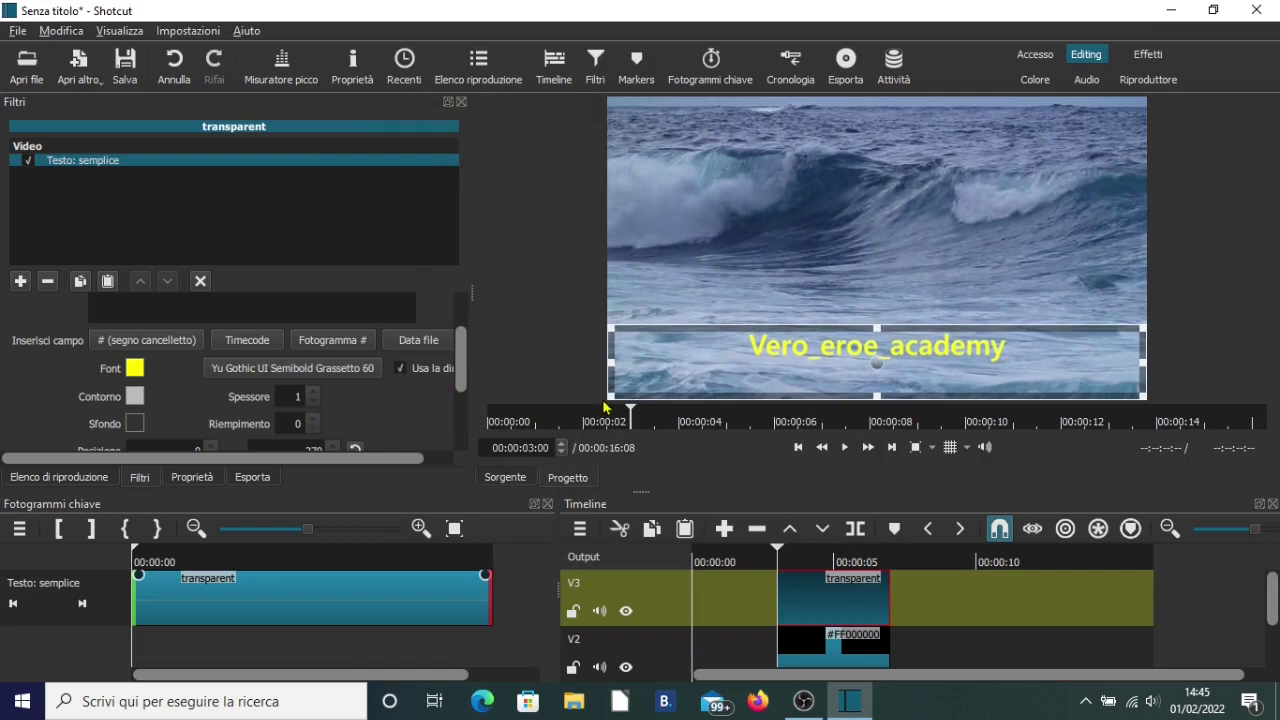
Shrink the title's text box to about 264 x 62 and place it in the frame's lower-right corner at about 393, 316.
{"action": "left_click_drag", "start_coordinate": [610, 393], "coordinate": [932, 356]}
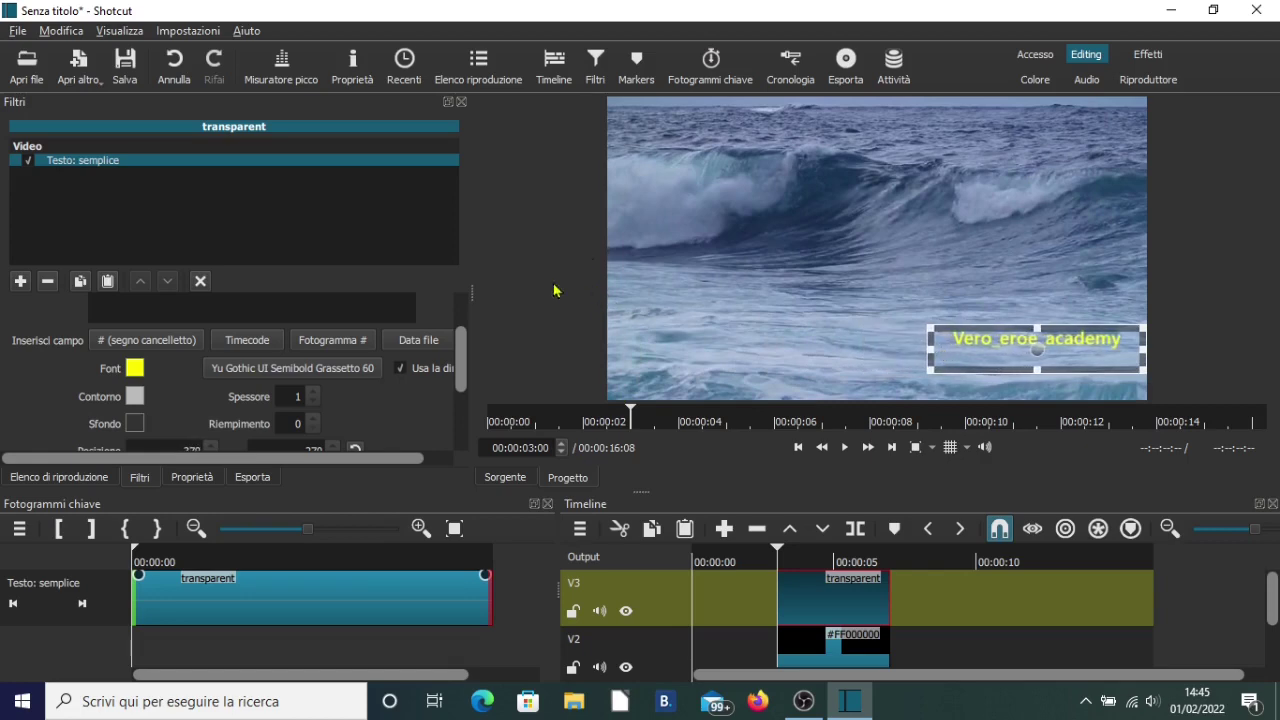
{"action": "left_click_drag", "start_coordinate": [468, 296], "coordinate": [434, 293]}
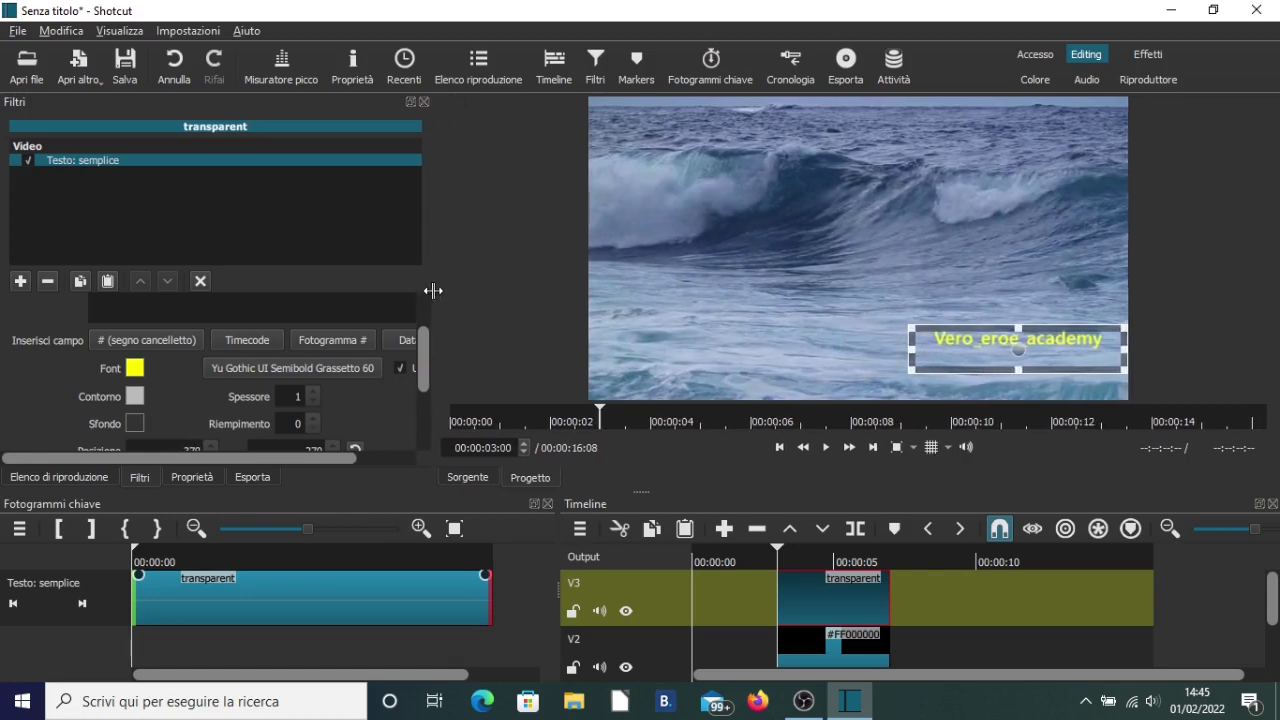
{"action": "left_click_drag", "start_coordinate": [1017, 352], "coordinate": [1035, 410]}
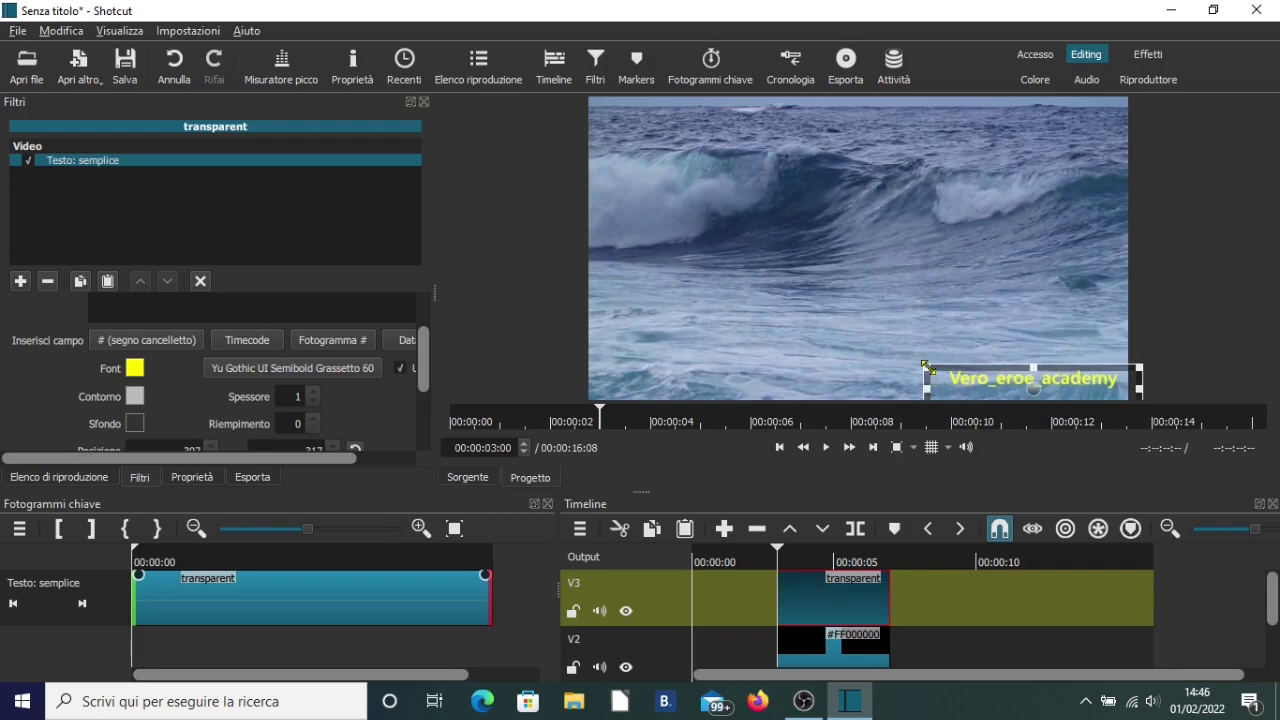
{"action": "left_click_drag", "start_coordinate": [922, 367], "coordinate": [919, 363]}
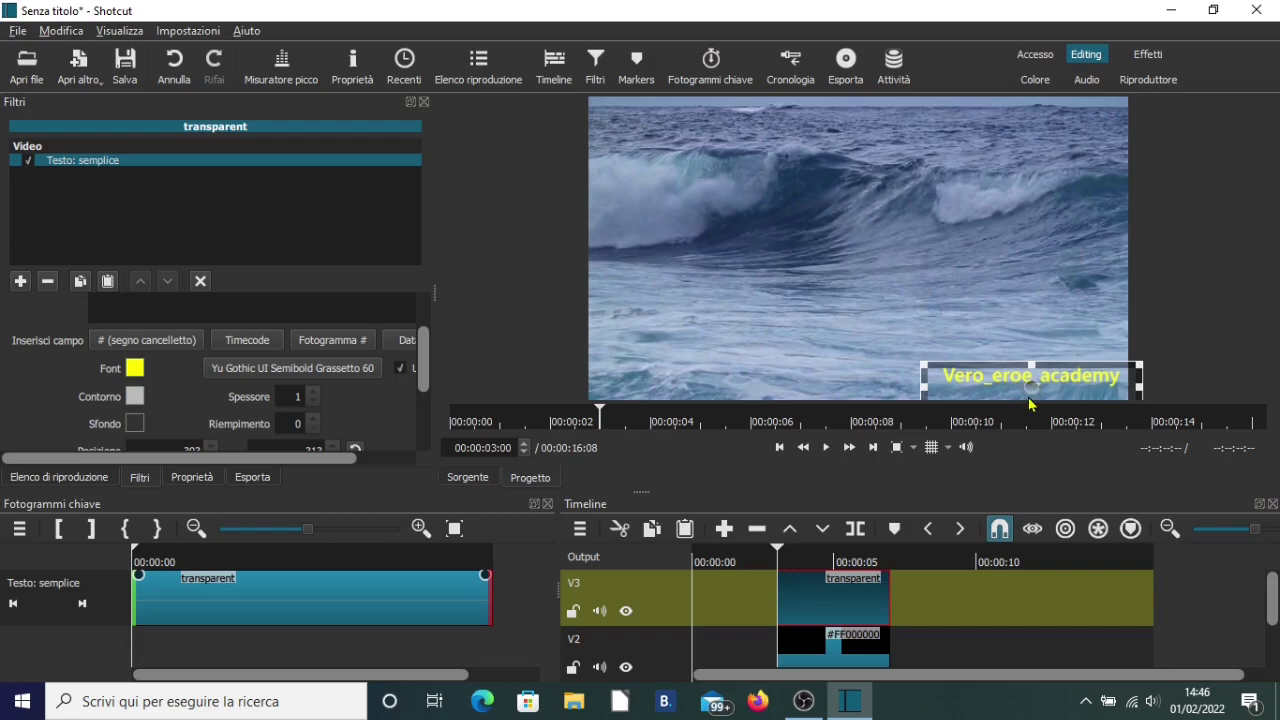
{"action": "left_click_drag", "start_coordinate": [1030, 404], "coordinate": [1027, 410]}
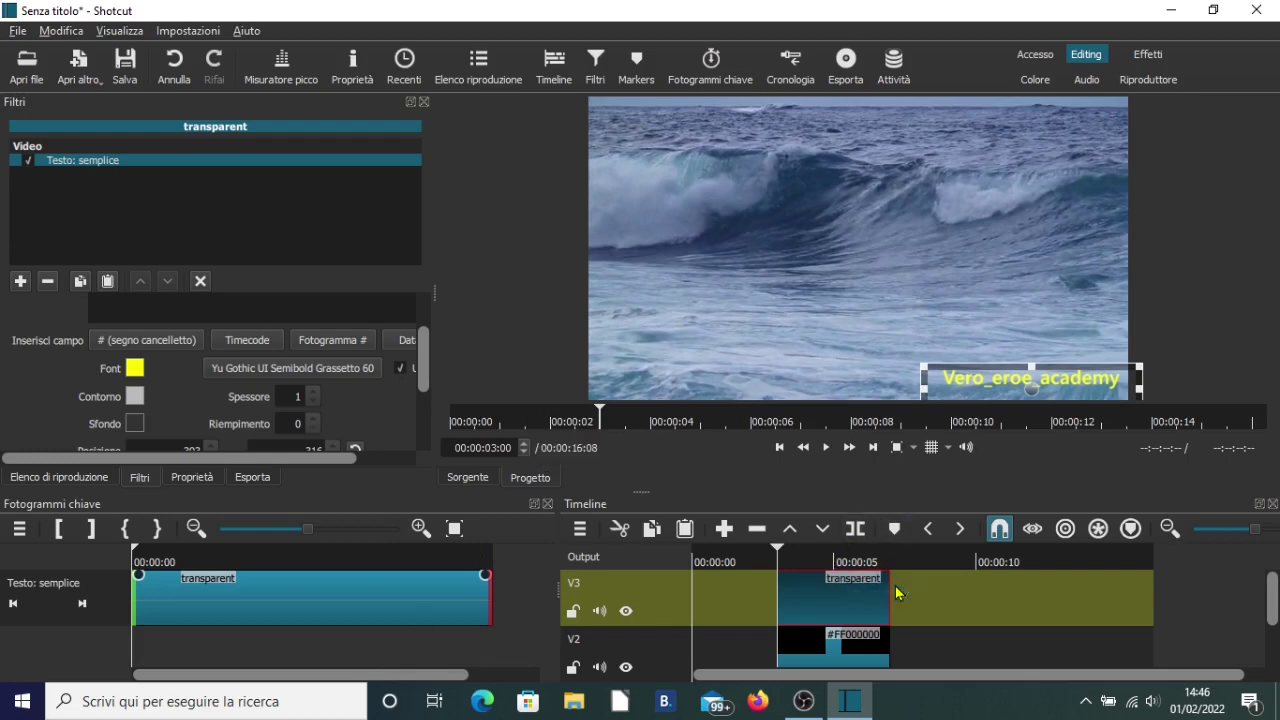
Enable position and size keyframes for the title at 00:00:03:00 and shift its box to about 383, 317.
{"action": "scroll", "coordinate": [424, 403], "scroll_direction": "down", "scroll_amount": 1}
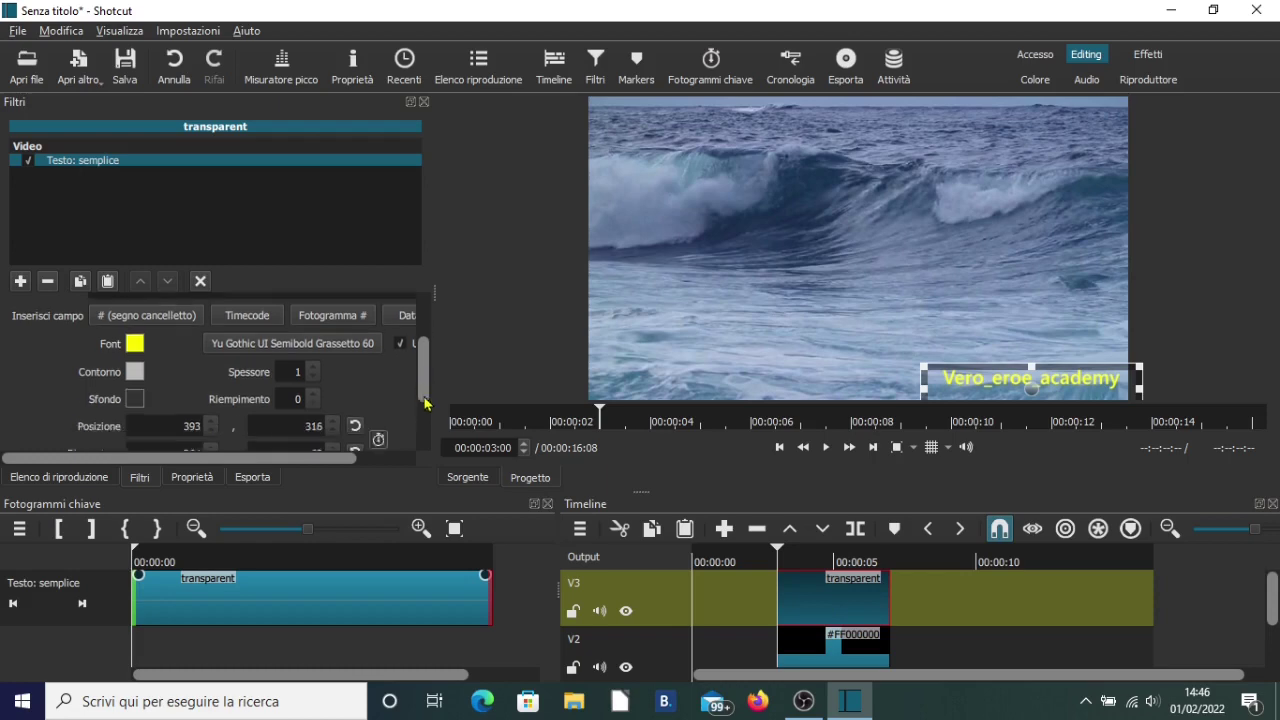
{"action": "scroll", "coordinate": [424, 403], "scroll_direction": "down", "scroll_amount": 1}
{"action": "scroll", "coordinate": [430, 390], "scroll_direction": "down", "scroll_amount": 1}
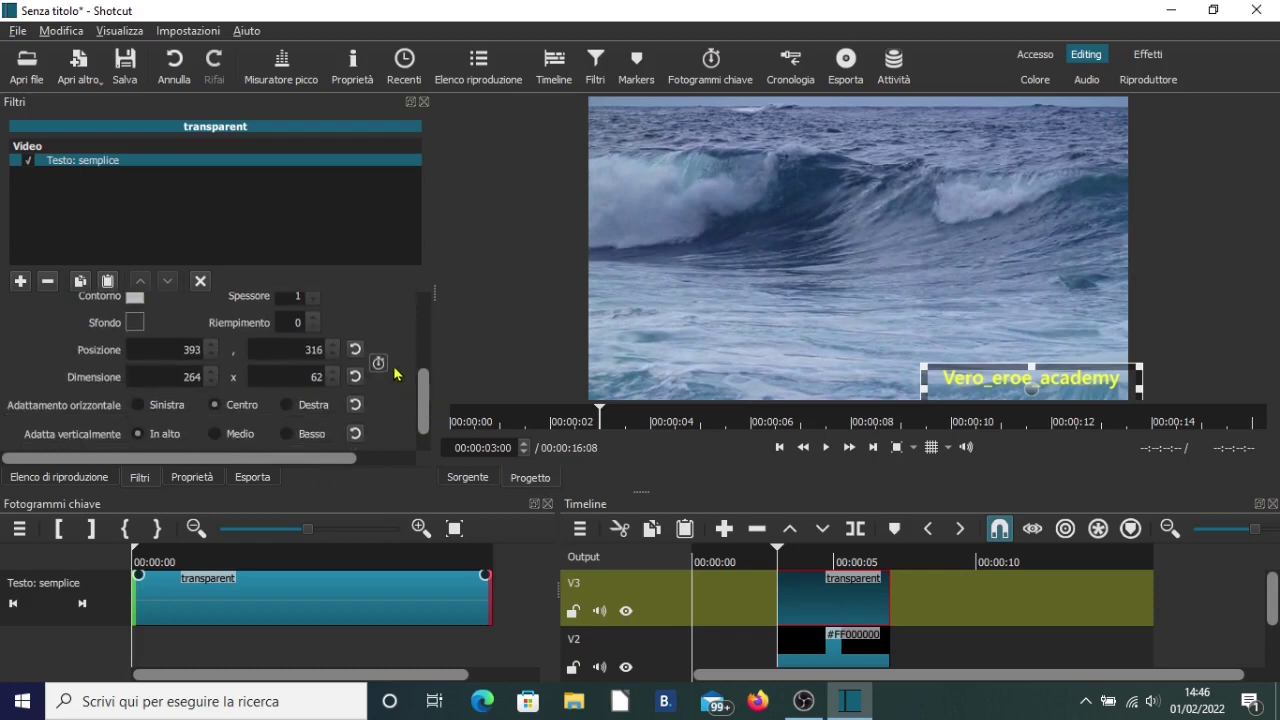
{"action": "left_click", "coordinate": [378, 363]}
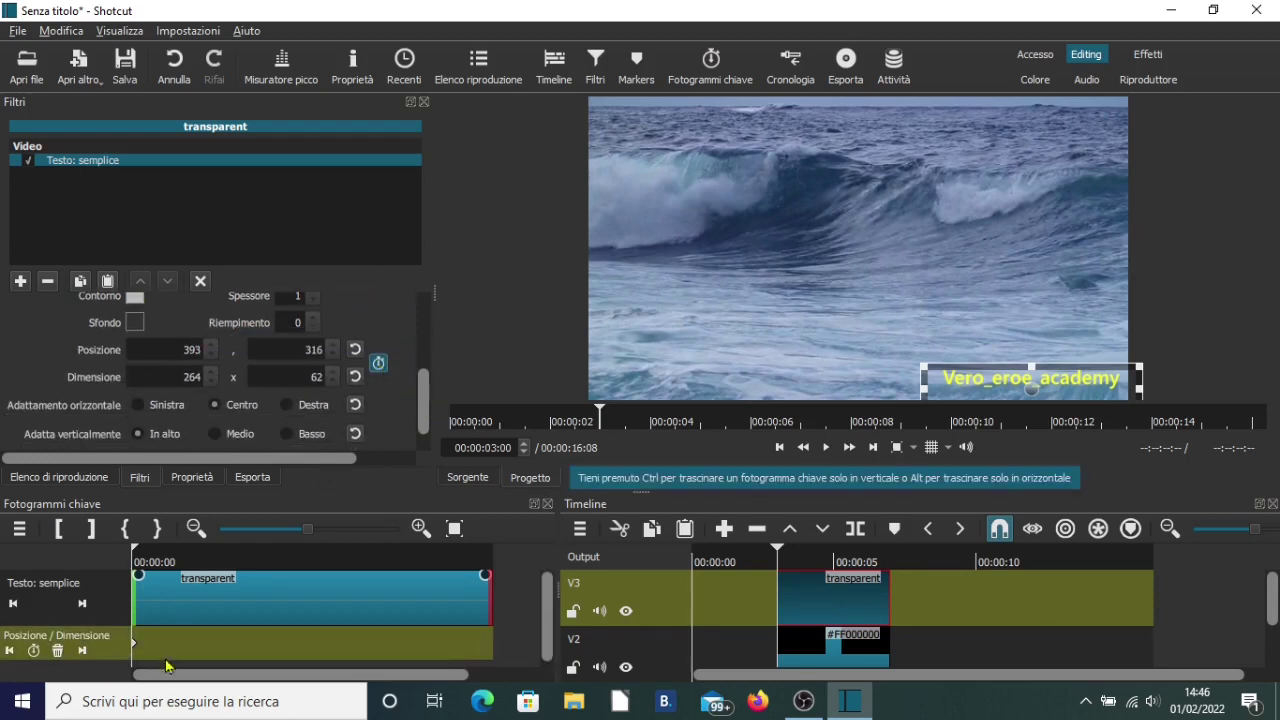
{"action": "left_click_drag", "start_coordinate": [1033, 395], "coordinate": [968, 399]}
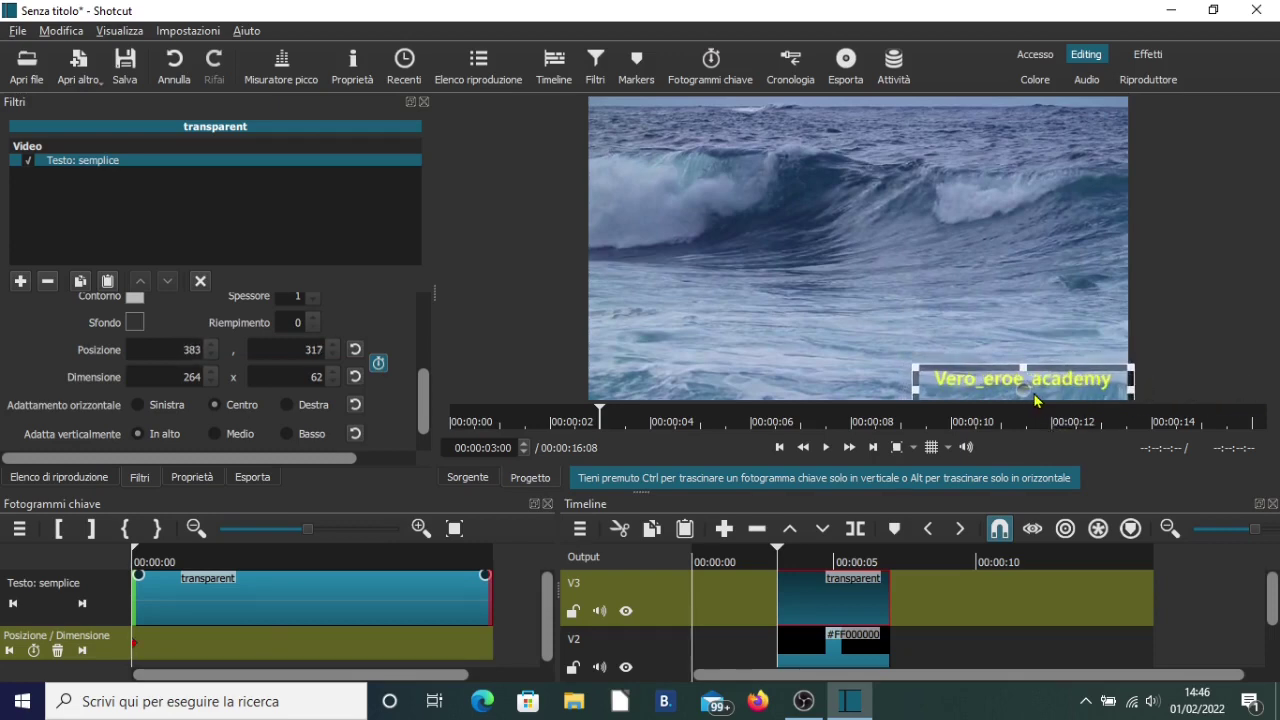
{"action": "left_click", "coordinate": [786, 555]}
{"action": "left_click", "coordinate": [786, 555]}
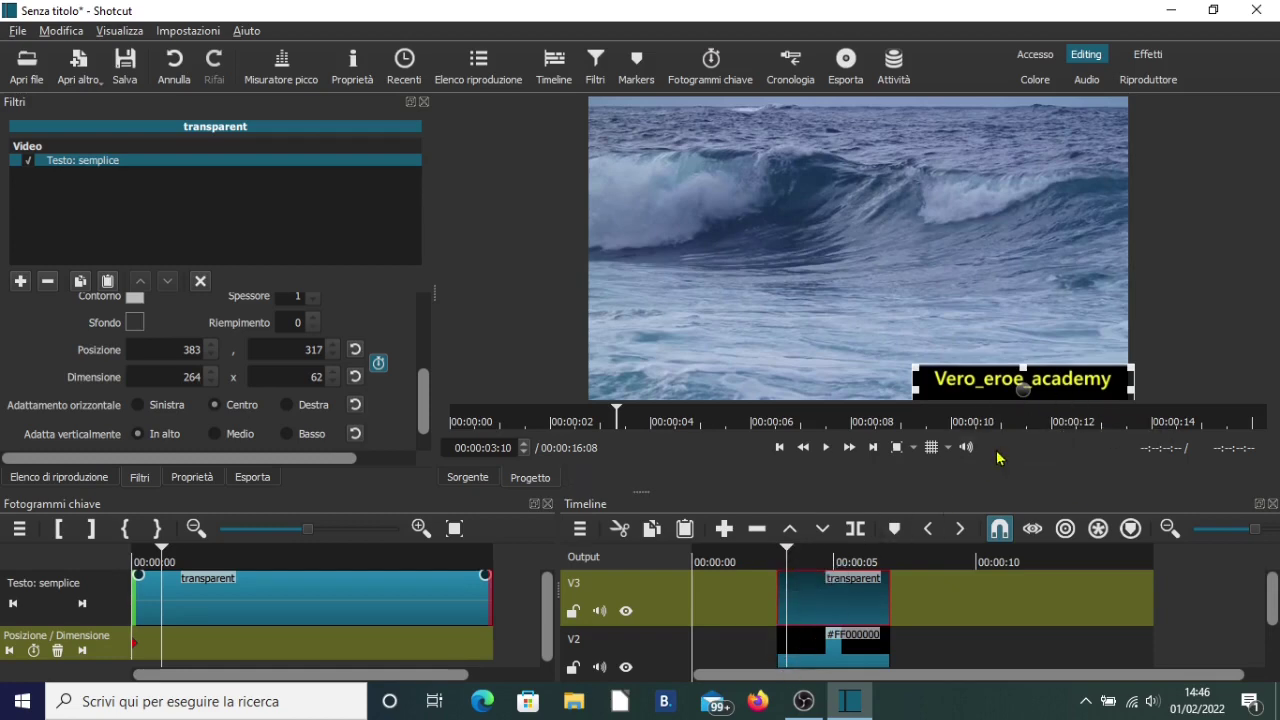
{"action": "left_click", "coordinate": [1025, 389]}
{"action": "left_click_drag", "start_coordinate": [1026, 394], "coordinate": [1025, 395]}
{"action": "key", "text": "Down"}
{"action": "key", "text": "Down"}
{"action": "key", "text": "Down"}
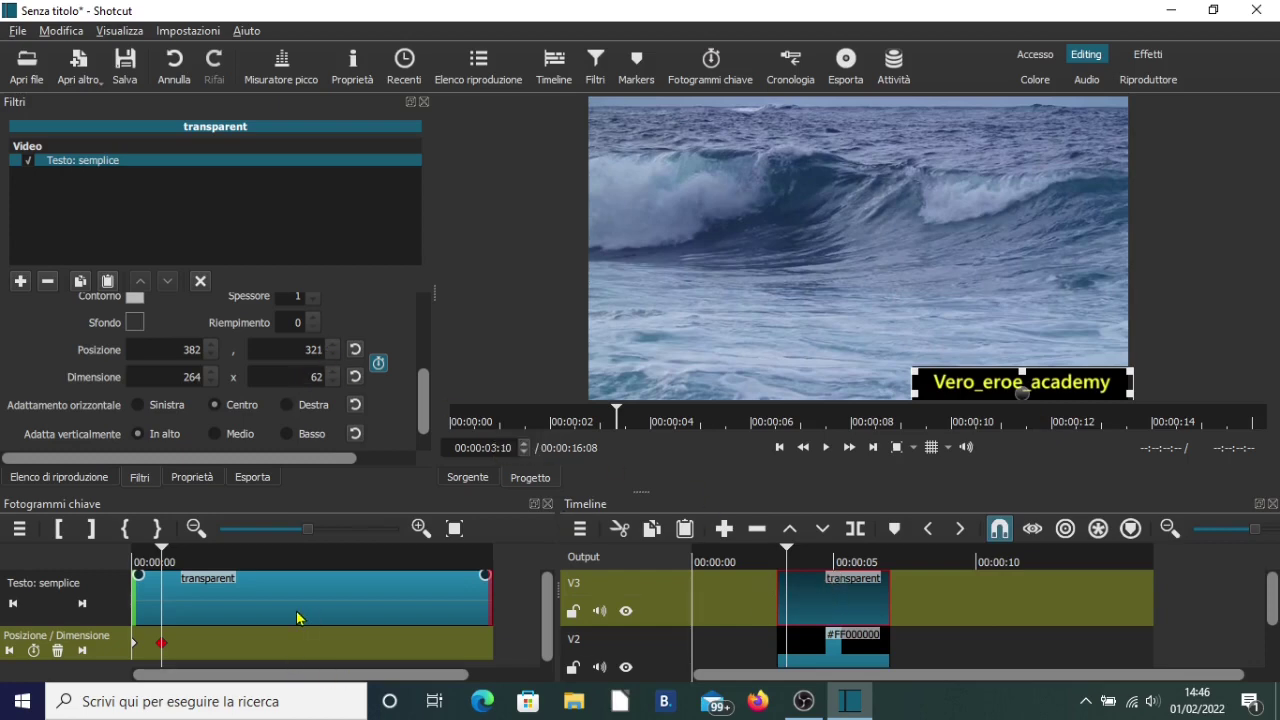
{"action": "right_click", "coordinate": [164, 645]}
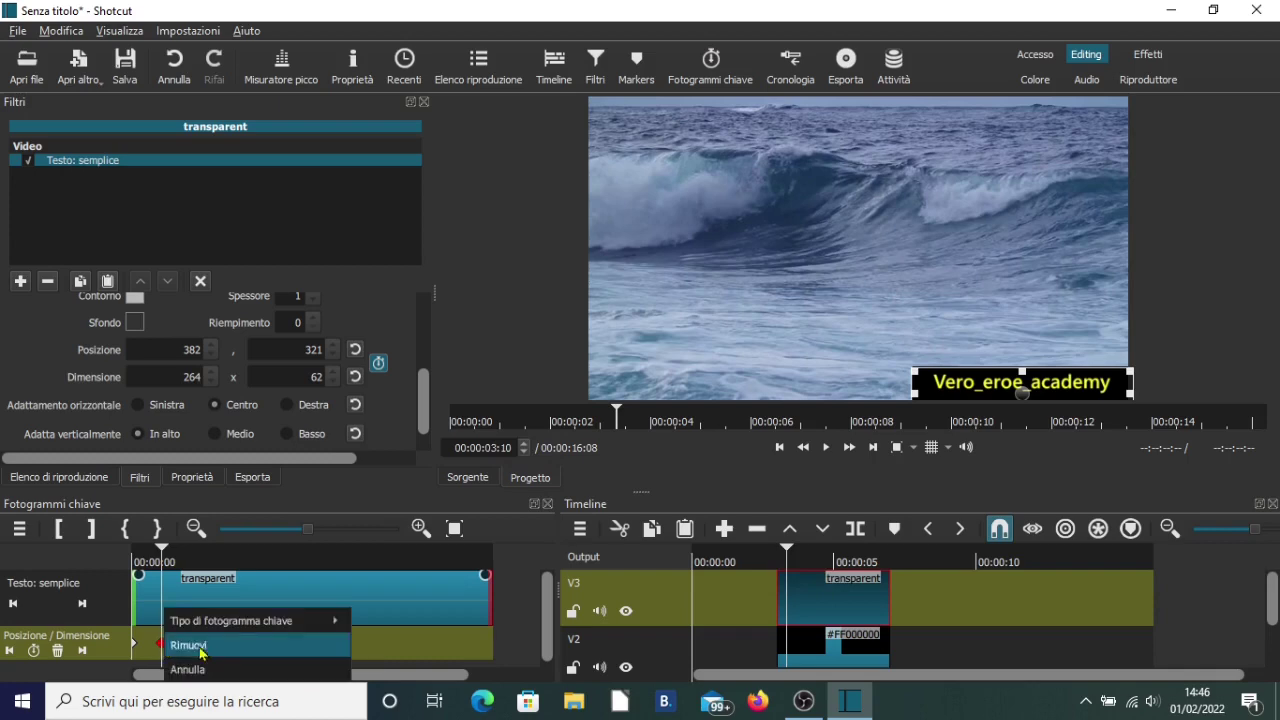
{"action": "left_click", "coordinate": [205, 652]}
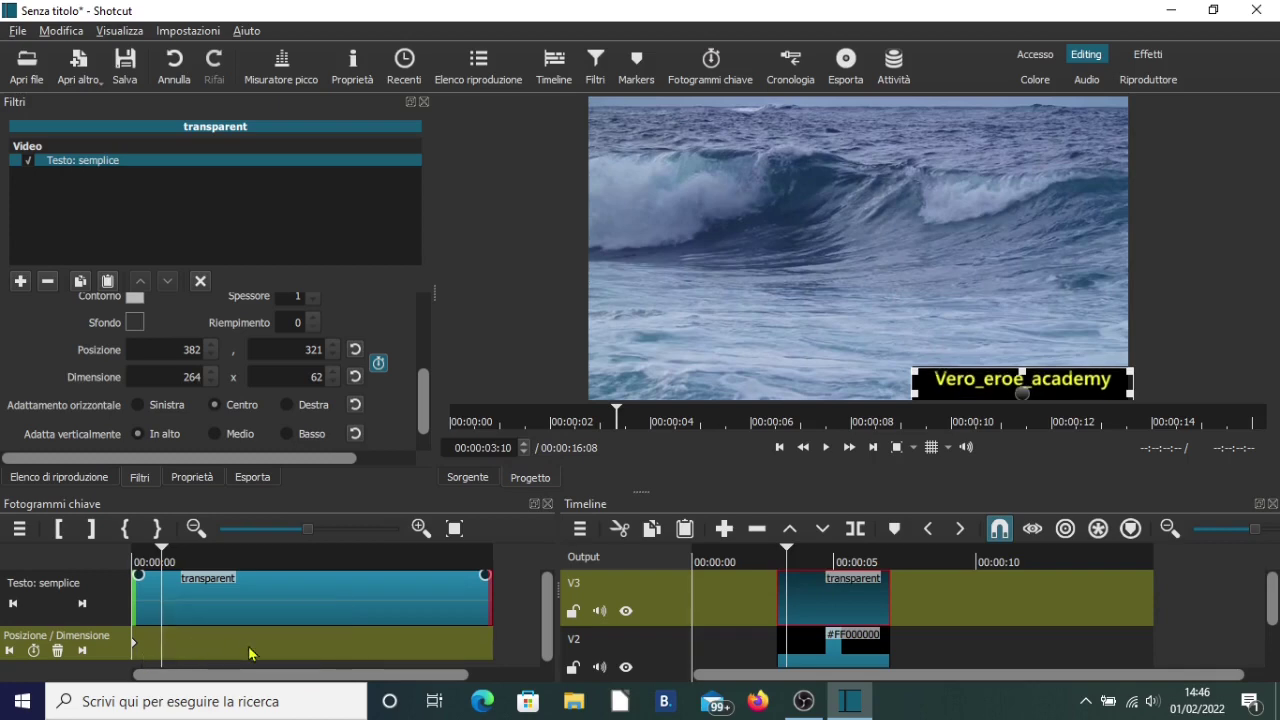
At the title clip's first frame, move the text box just outside the video's right edge, to position 639, 321.
{"action": "key", "text": "Up"}
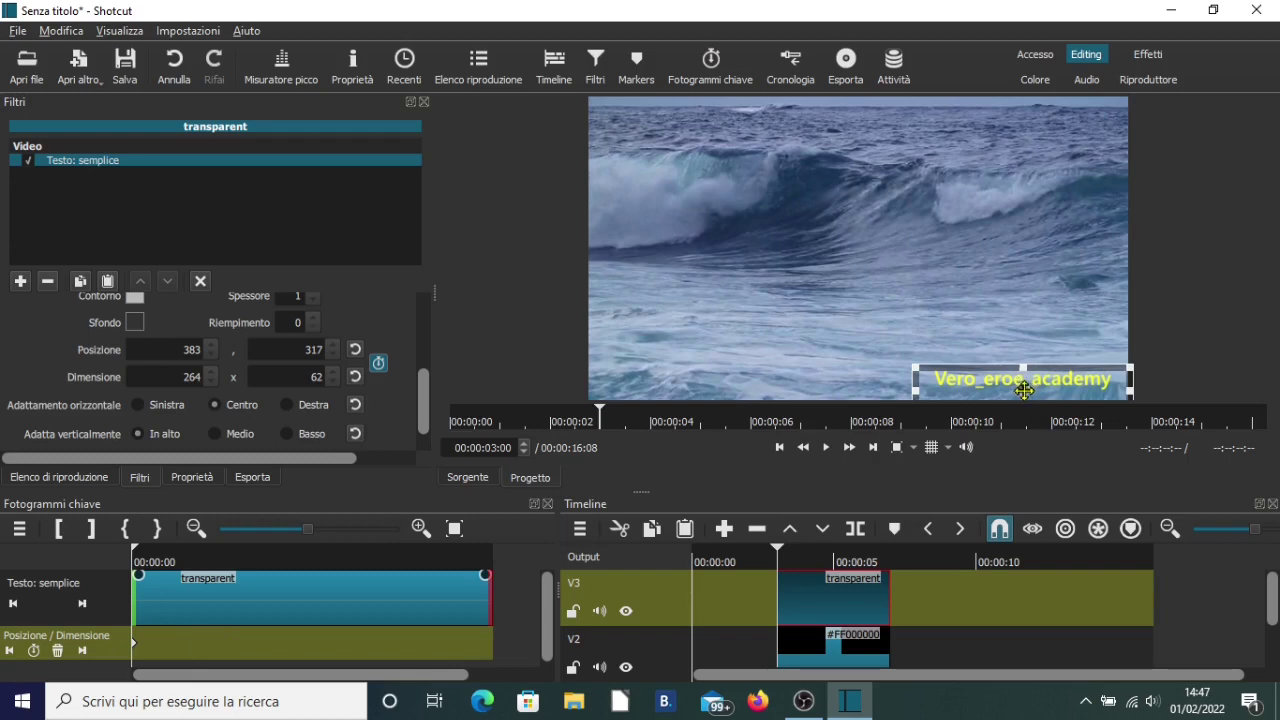
{"action": "left_click_drag", "start_coordinate": [1041, 393], "coordinate": [1248, 404]}
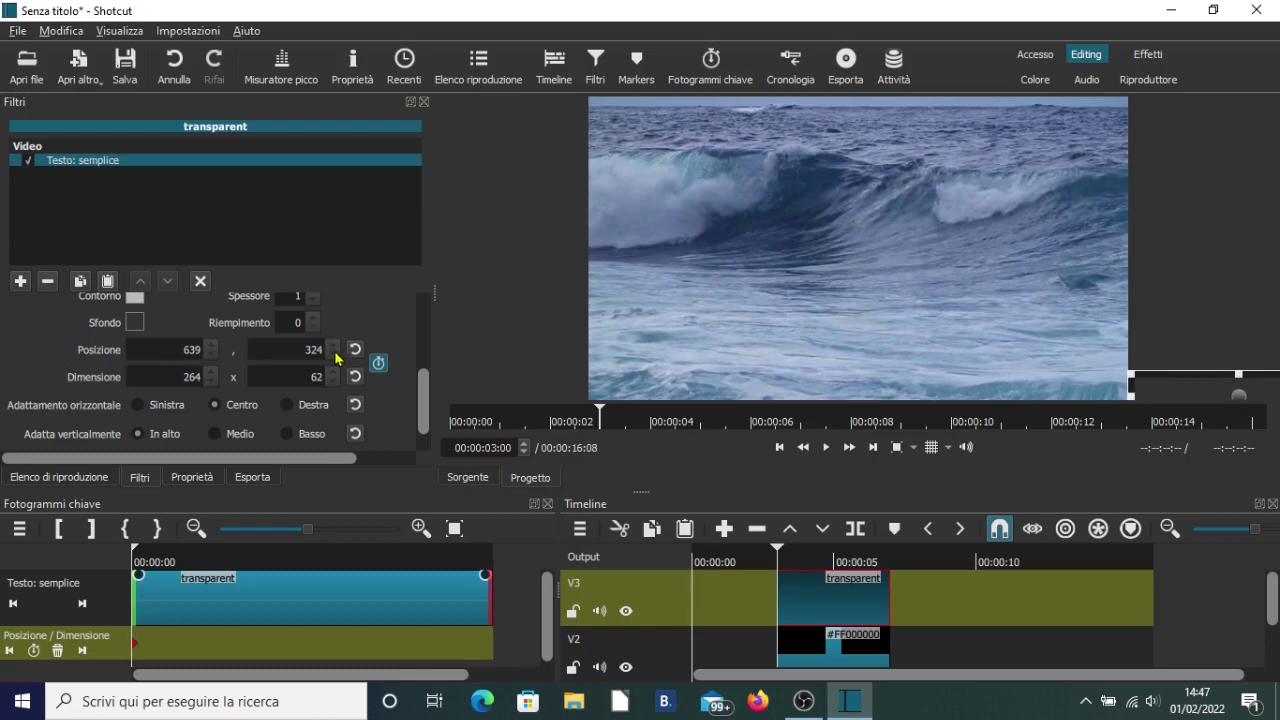
{"action": "left_click", "coordinate": [333, 355]}
{"action": "left_click", "coordinate": [333, 355]}
{"action": "left_click", "coordinate": [333, 355]}
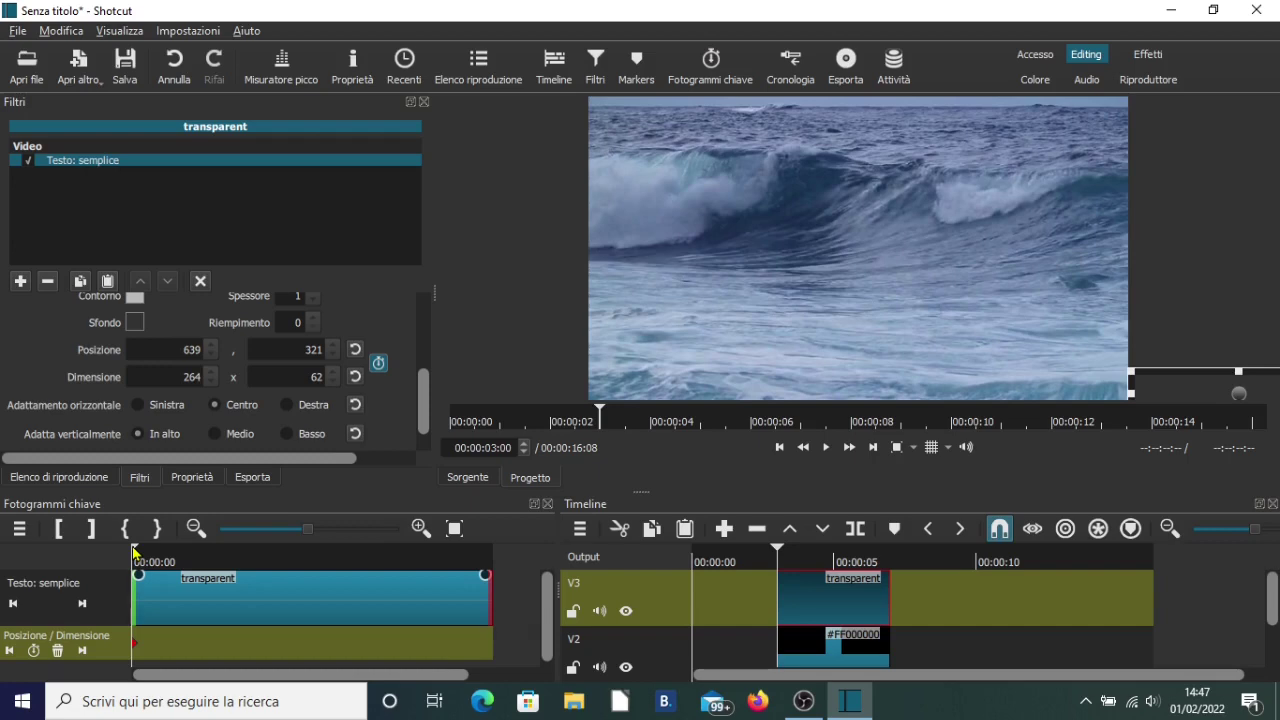
Add a keyframe at 00:00:03:06 that brings the title onto the black band at position 385, 321.
{"action": "key", "text": "space"}
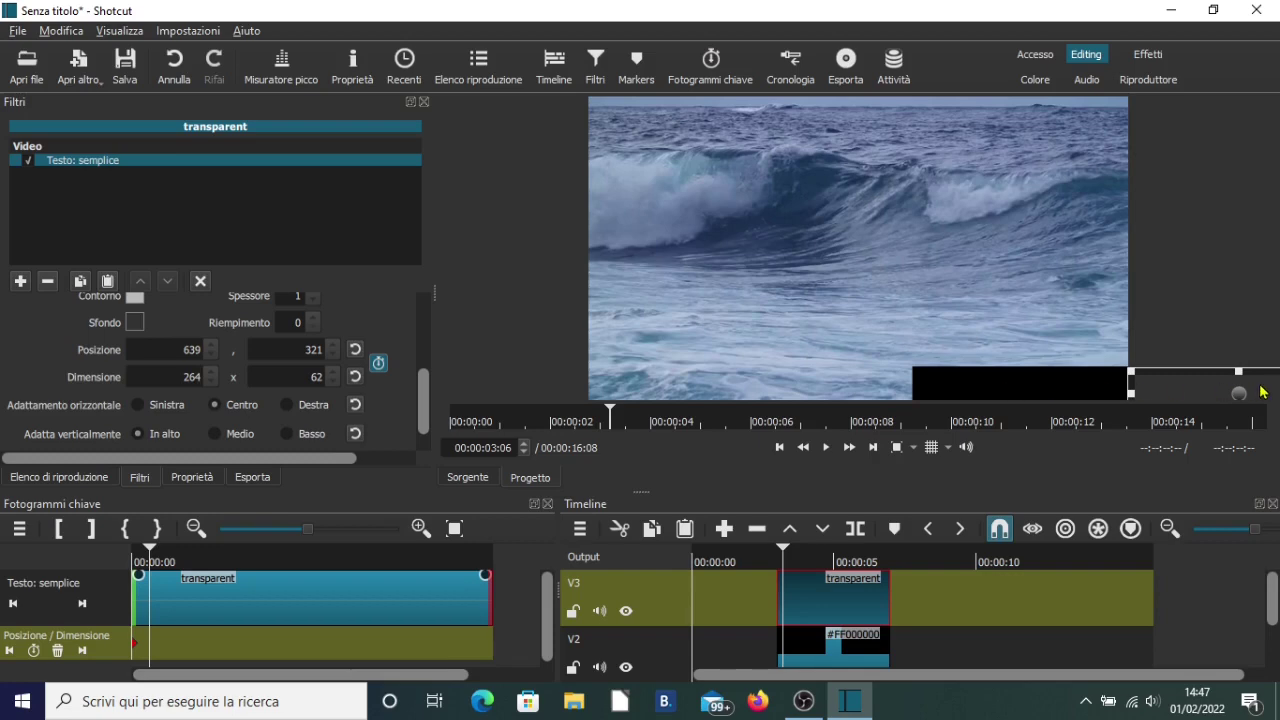
{"action": "left_click_drag", "start_coordinate": [1240, 393], "coordinate": [1018, 403]}
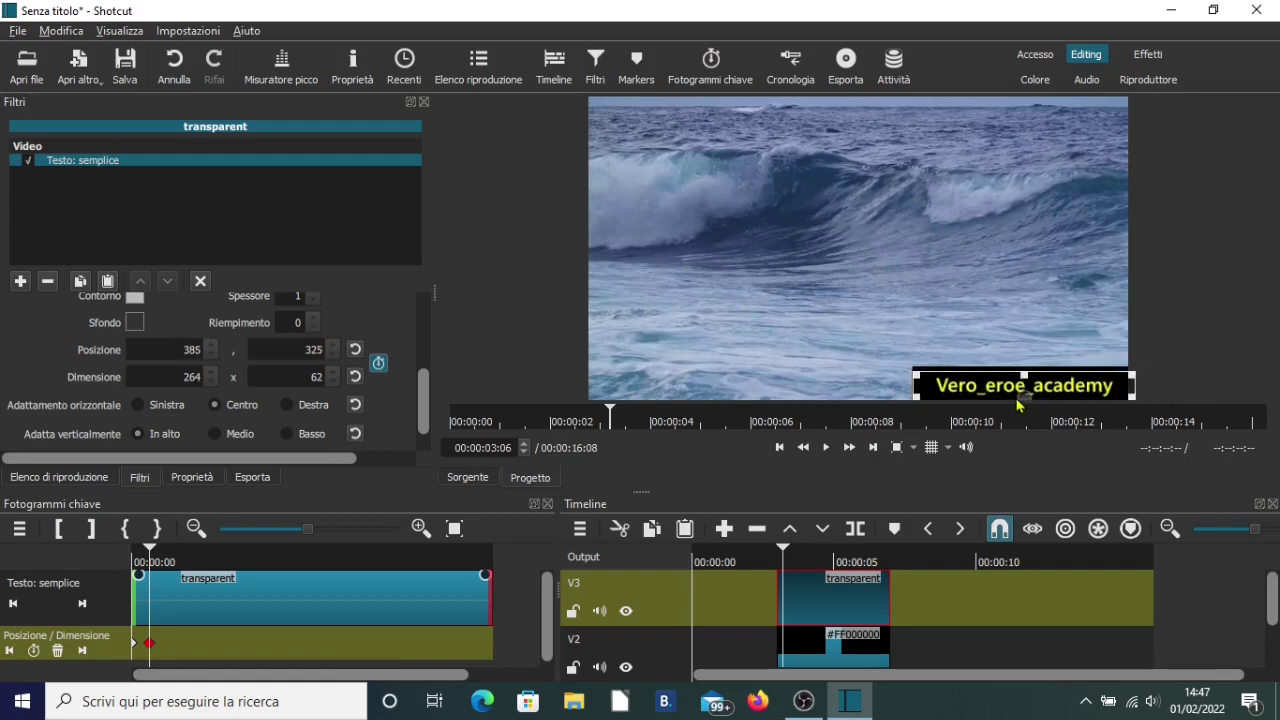
{"action": "left_click", "coordinate": [331, 356]}
{"action": "left_click", "coordinate": [331, 356]}
{"action": "left_click", "coordinate": [331, 356]}
{"action": "left_click", "coordinate": [331, 356]}
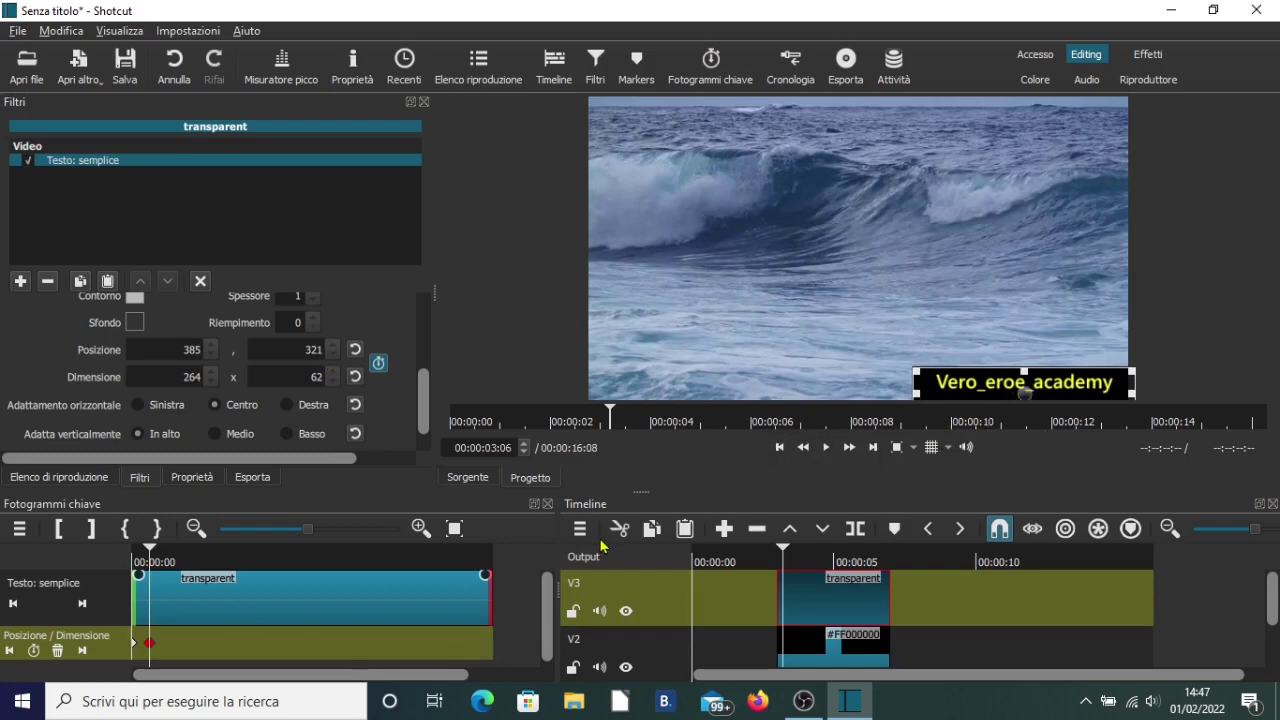
Add a position and size keyframe at 00:00:06:23 that holds the title in place before the black band slides out.
{"action": "key", "text": "Down"}
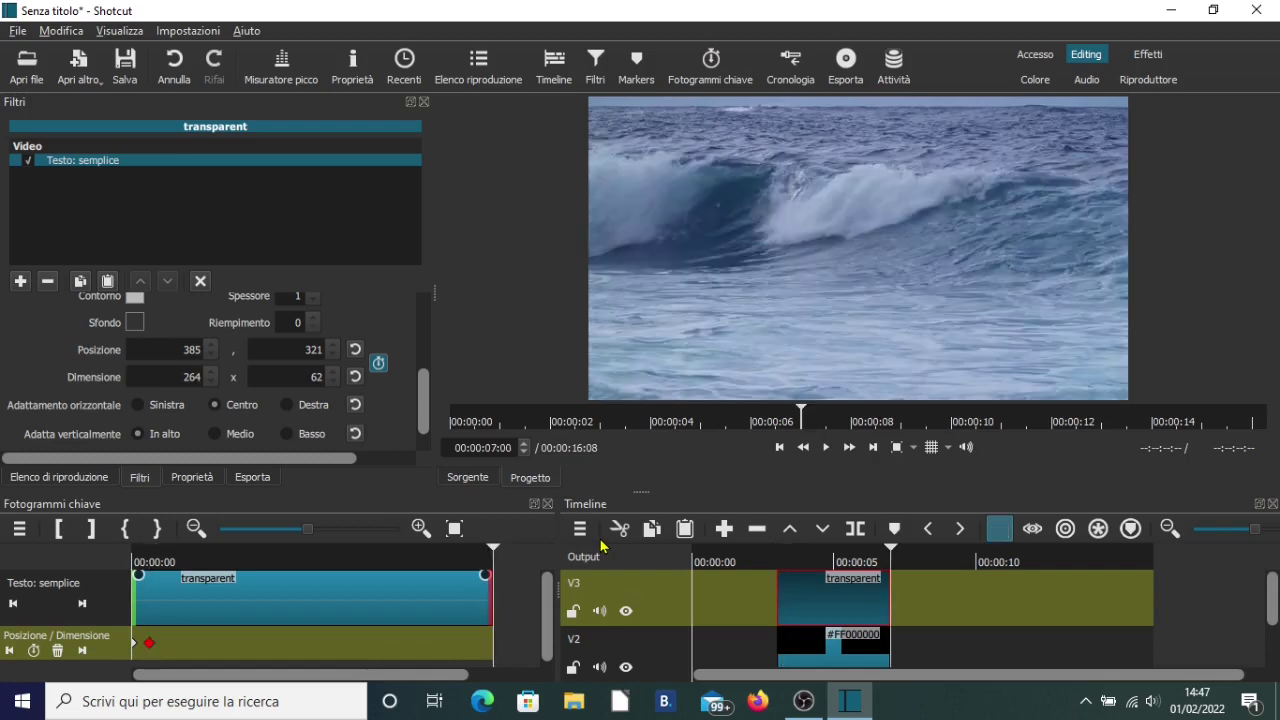
{"action": "left_click", "coordinate": [491, 553]}
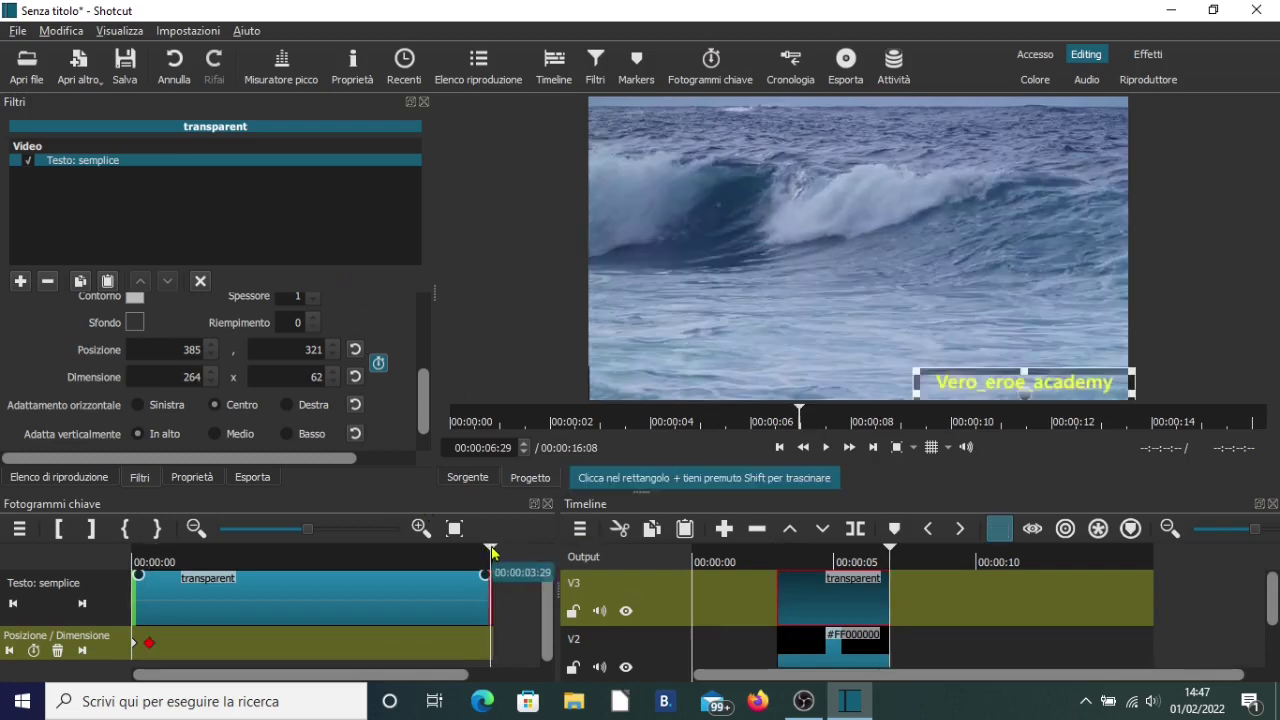
{"action": "key", "text": "Left"}
{"action": "key", "text": "Right"}
{"action": "key", "text": "Left"}
{"action": "key", "text": "Left"}
{"action": "key", "text": "Left"}
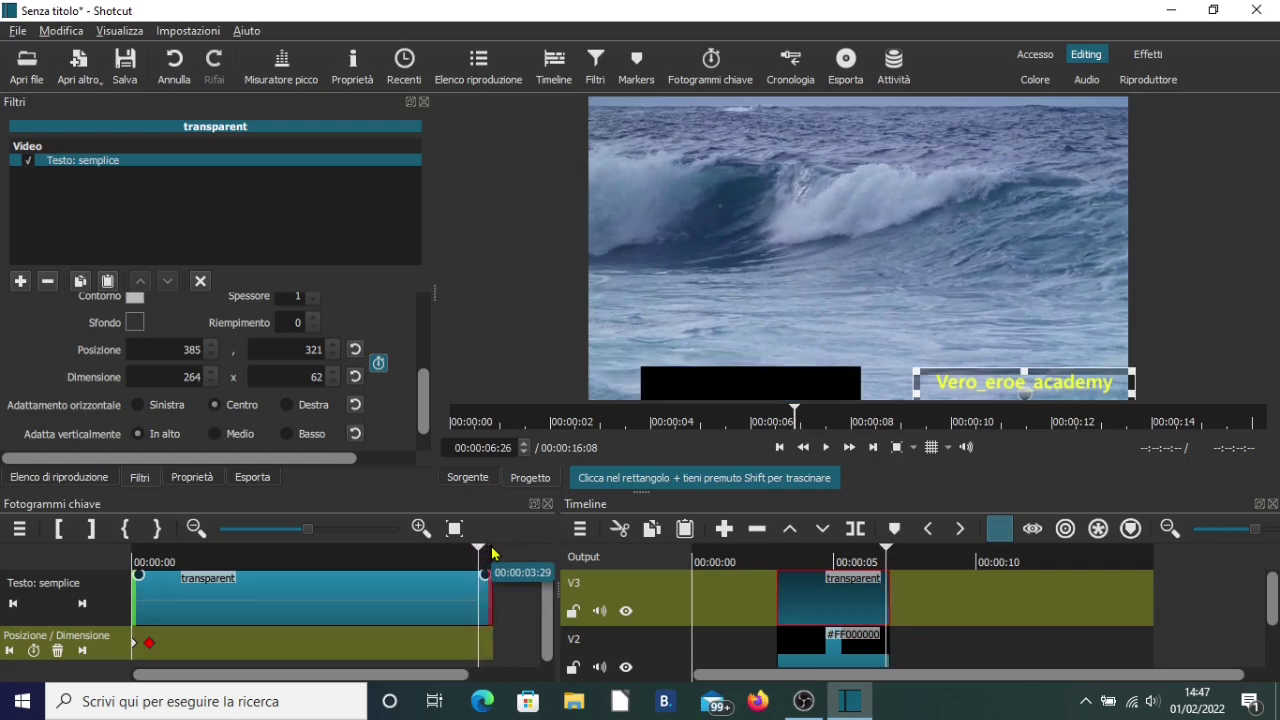
{"action": "key", "text": "Left"}
{"action": "key", "text": "Left"}
{"action": "key", "text": "Left"}
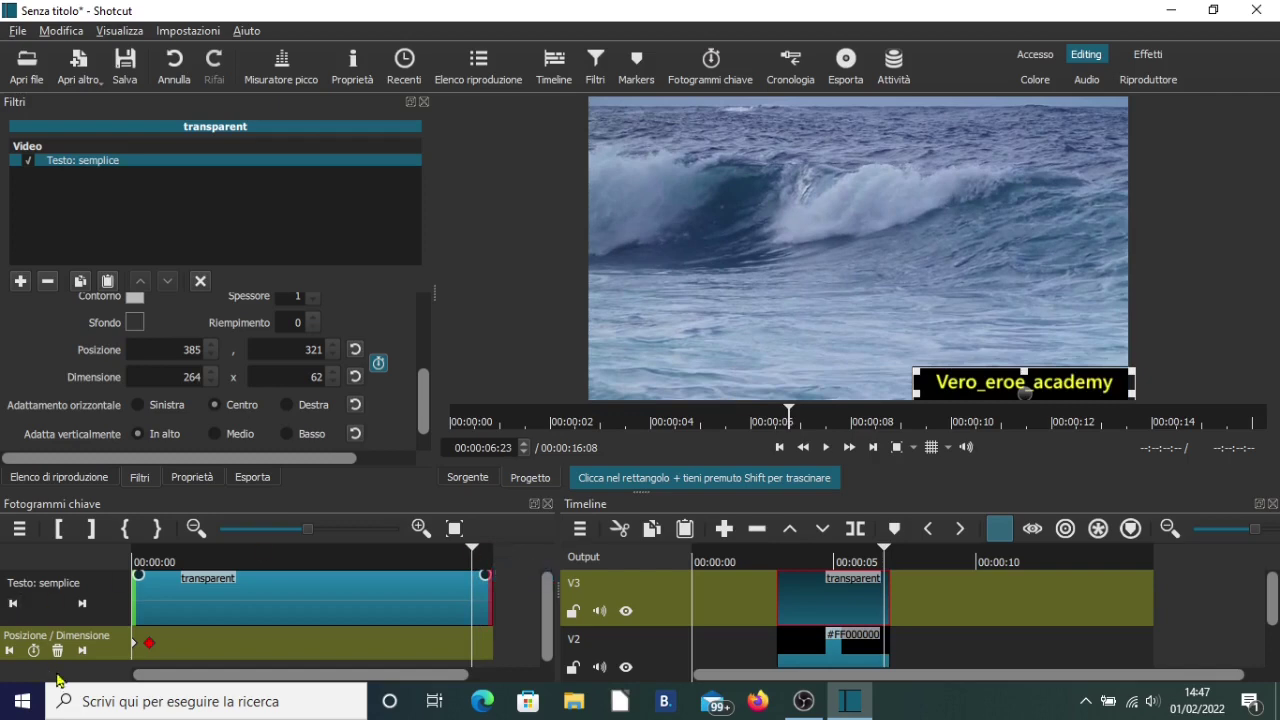
{"action": "left_click", "coordinate": [34, 651]}
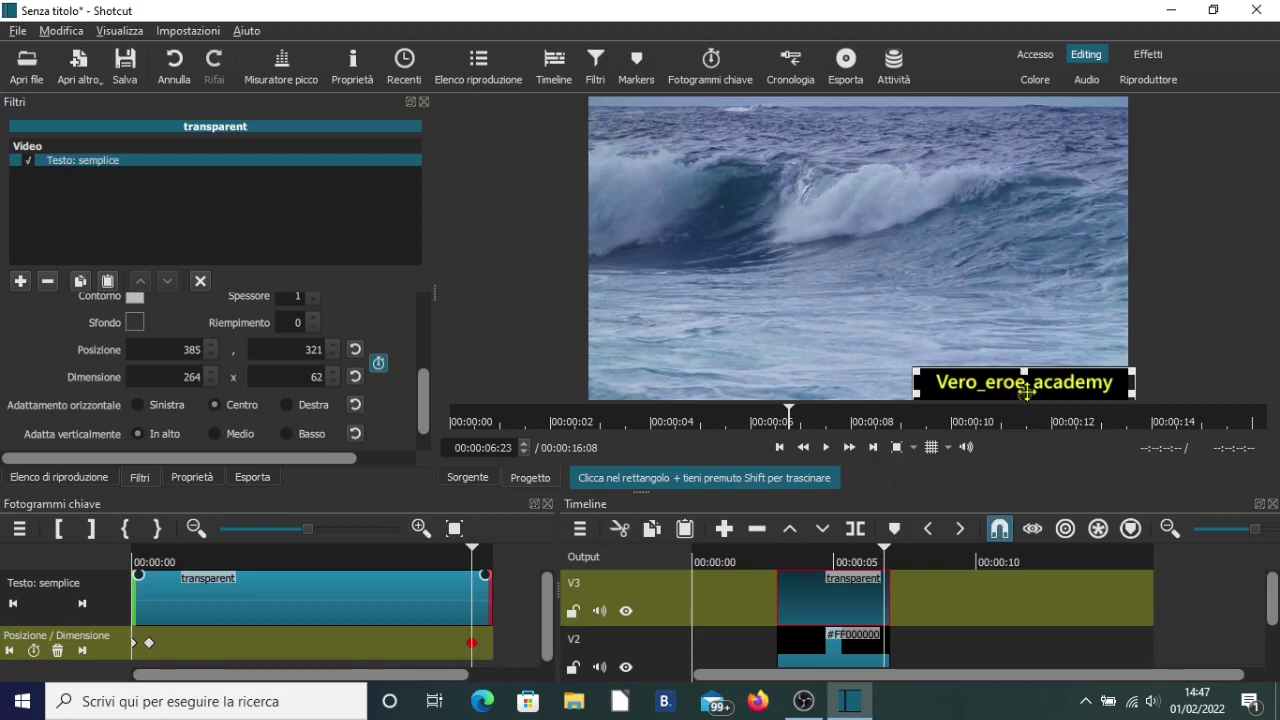
At the title clip's last frame, 00:00:06:29, move the text box outside the video's right edge to position 635, 321.
{"action": "key", "text": "Right"}
{"action": "key", "text": "Right"}
{"action": "key", "text": "Right"}
{"action": "key", "text": "Right"}
{"action": "key", "text": "Right"}
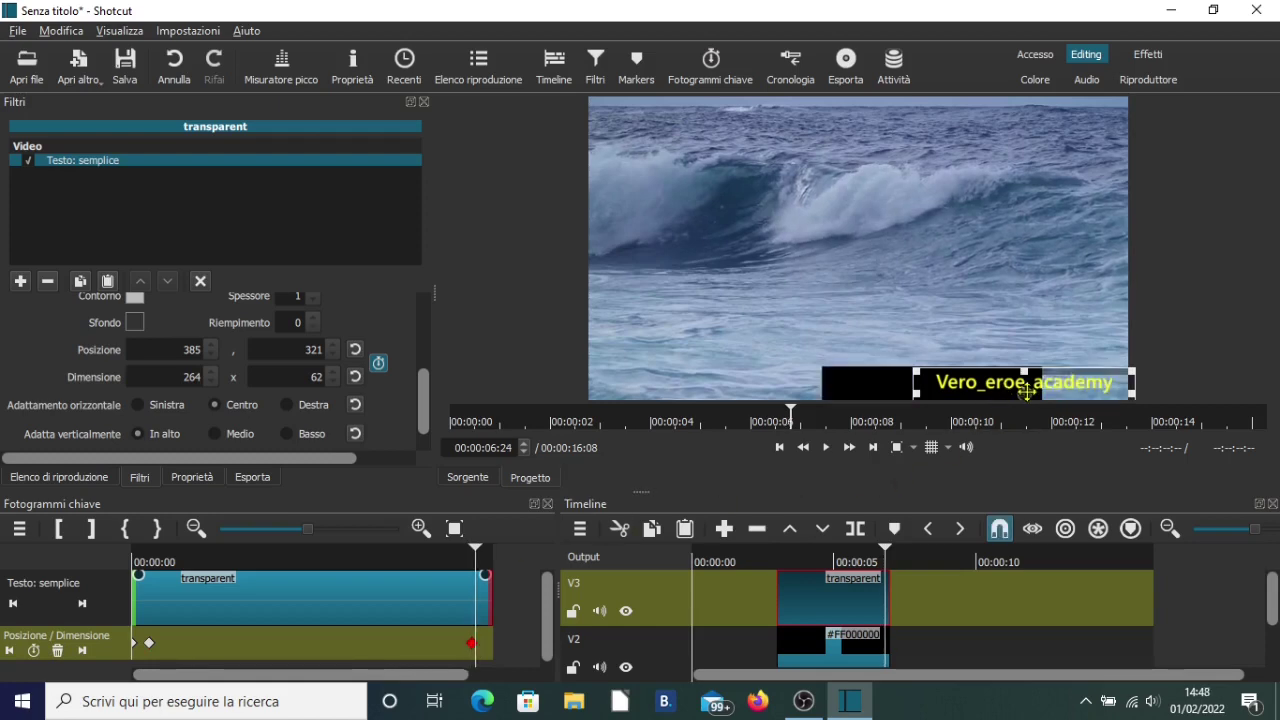
{"action": "key", "text": "Right"}
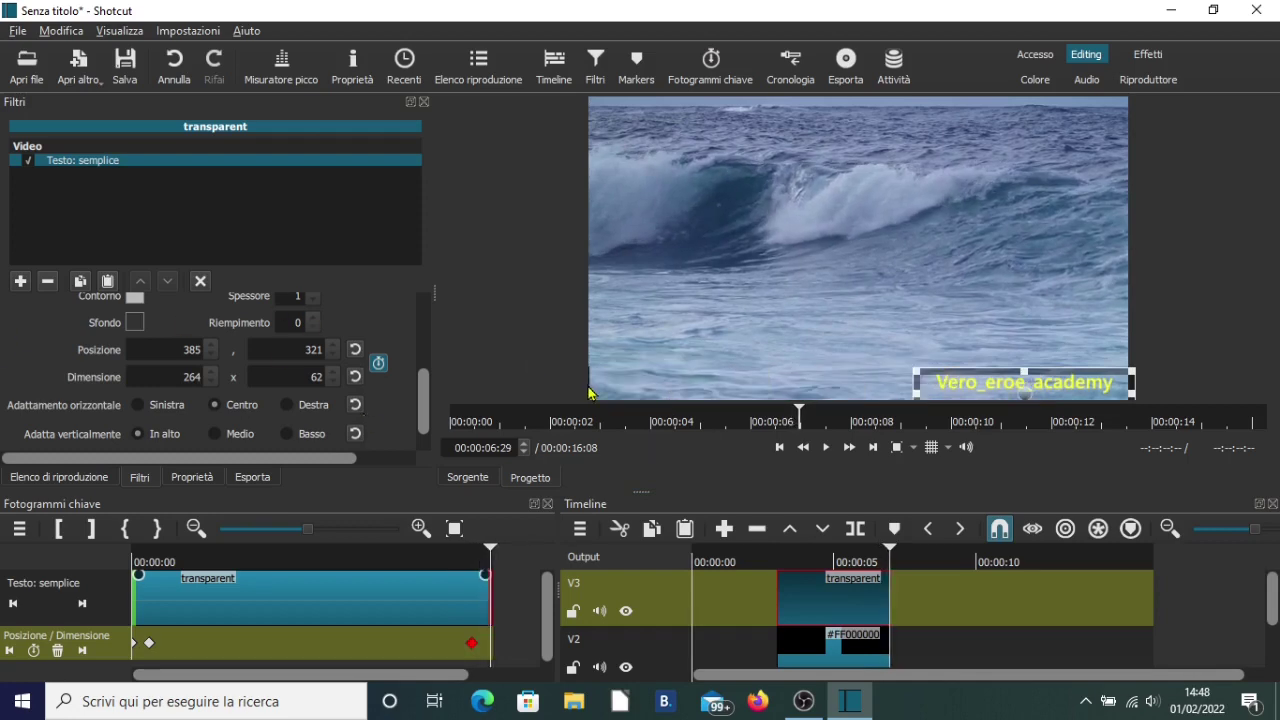
{"action": "left_click_drag", "start_coordinate": [1024, 390], "coordinate": [1257, 410]}
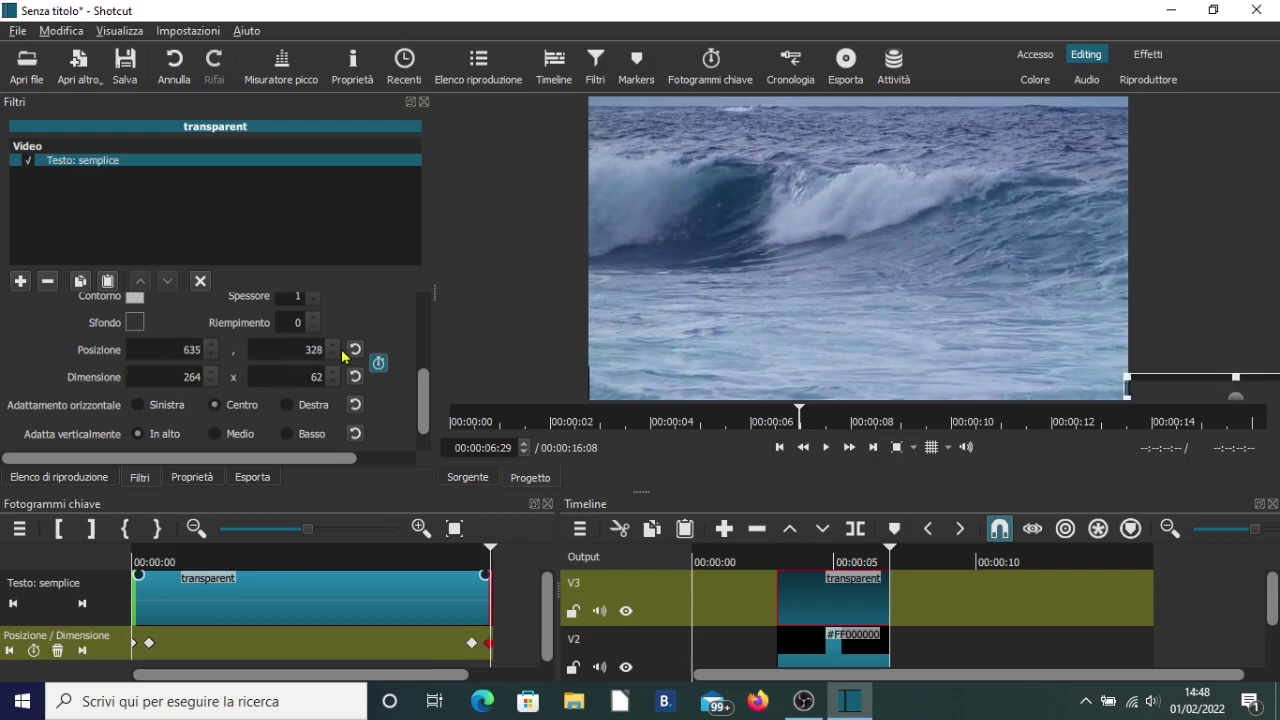
{"action": "scroll", "coordinate": [334, 358], "scroll_direction": "down", "scroll_amount": 7}
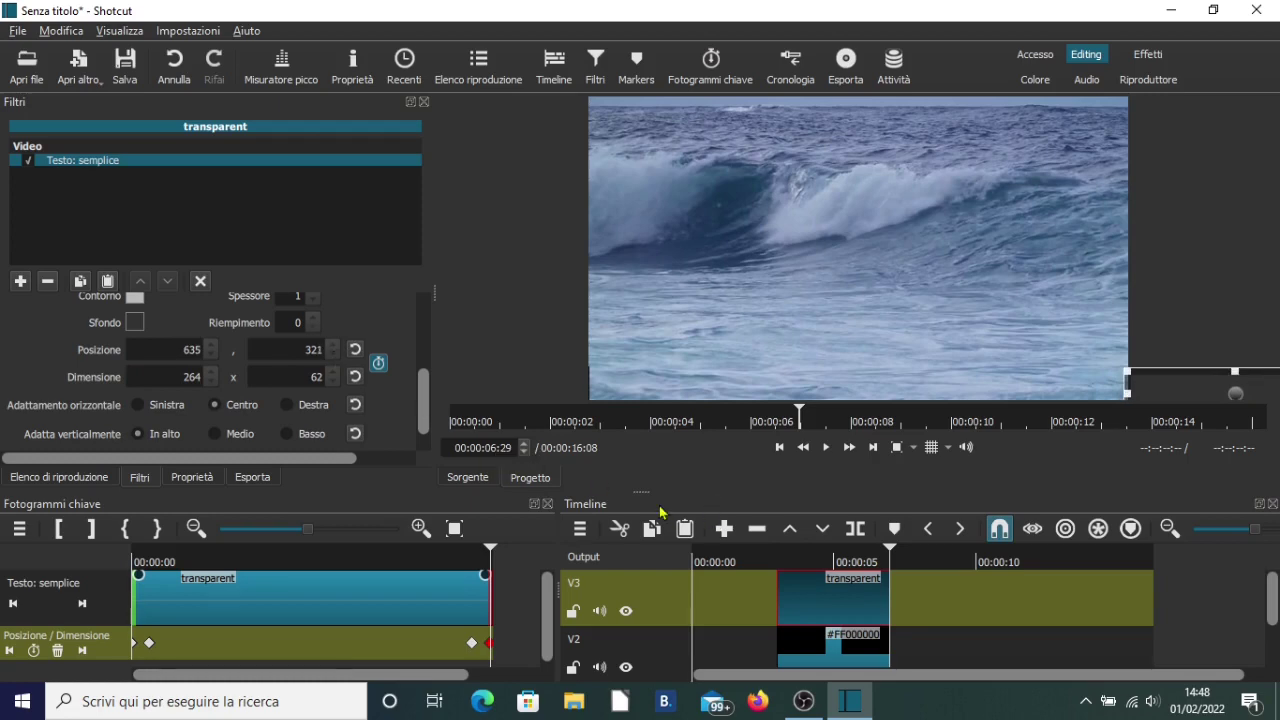
Play the timeline from about 00:00:02:09 to past the end of the title clip to check the animation.
{"action": "left_click", "coordinate": [759, 558]}
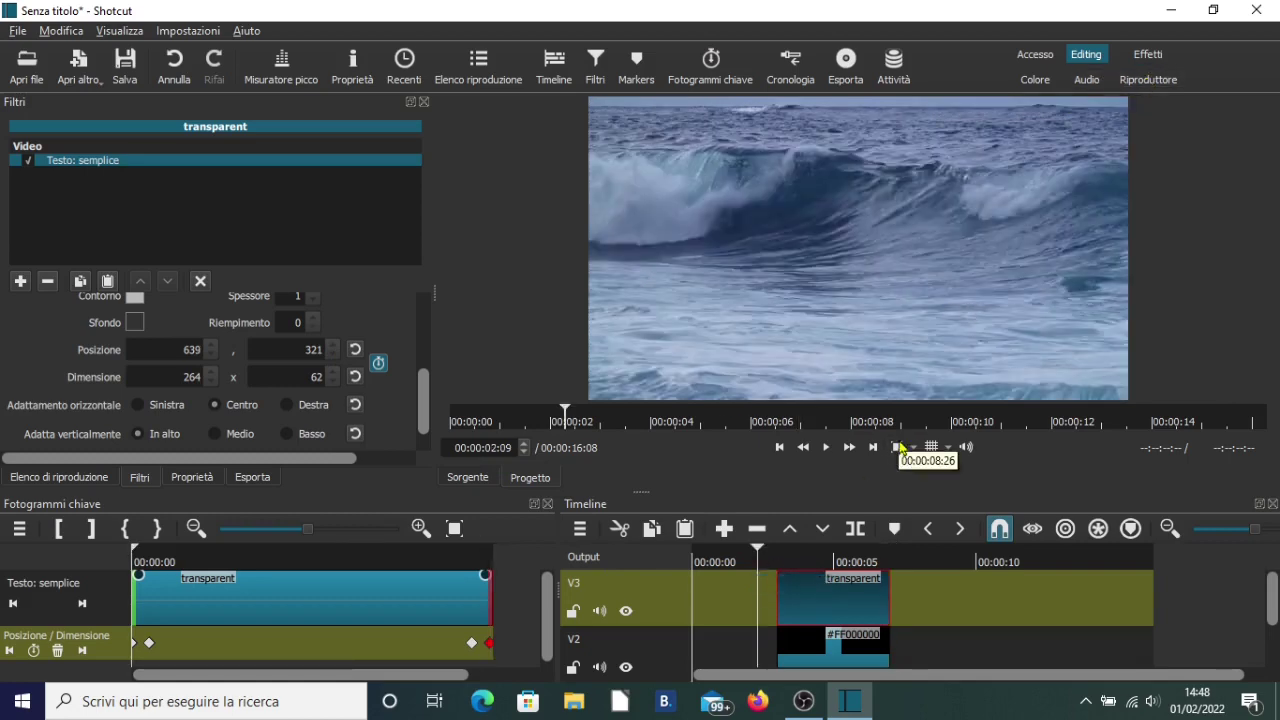
{"action": "left_click", "coordinate": [827, 448]}
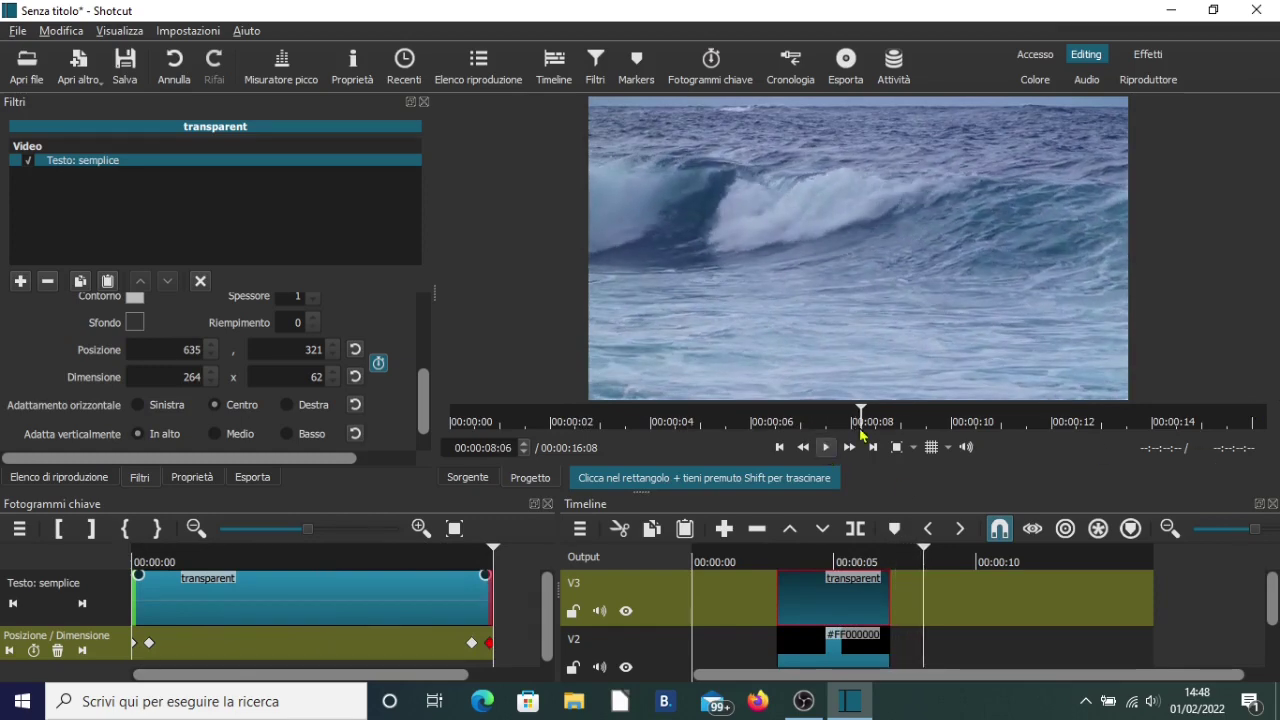
{"action": "key", "text": "space"}
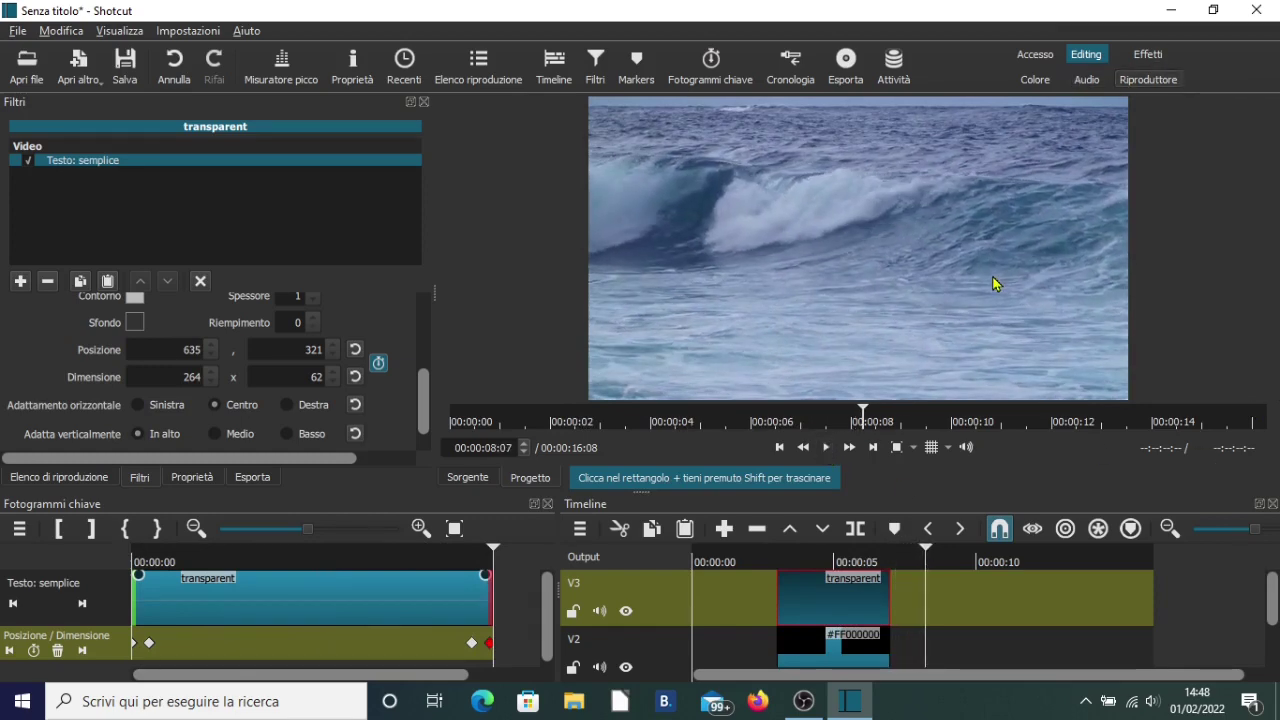
Switch to the Player layout and play the project from 00:00:01:18 through the whole lower-third animation.
{"action": "key", "text": "alt+6"}
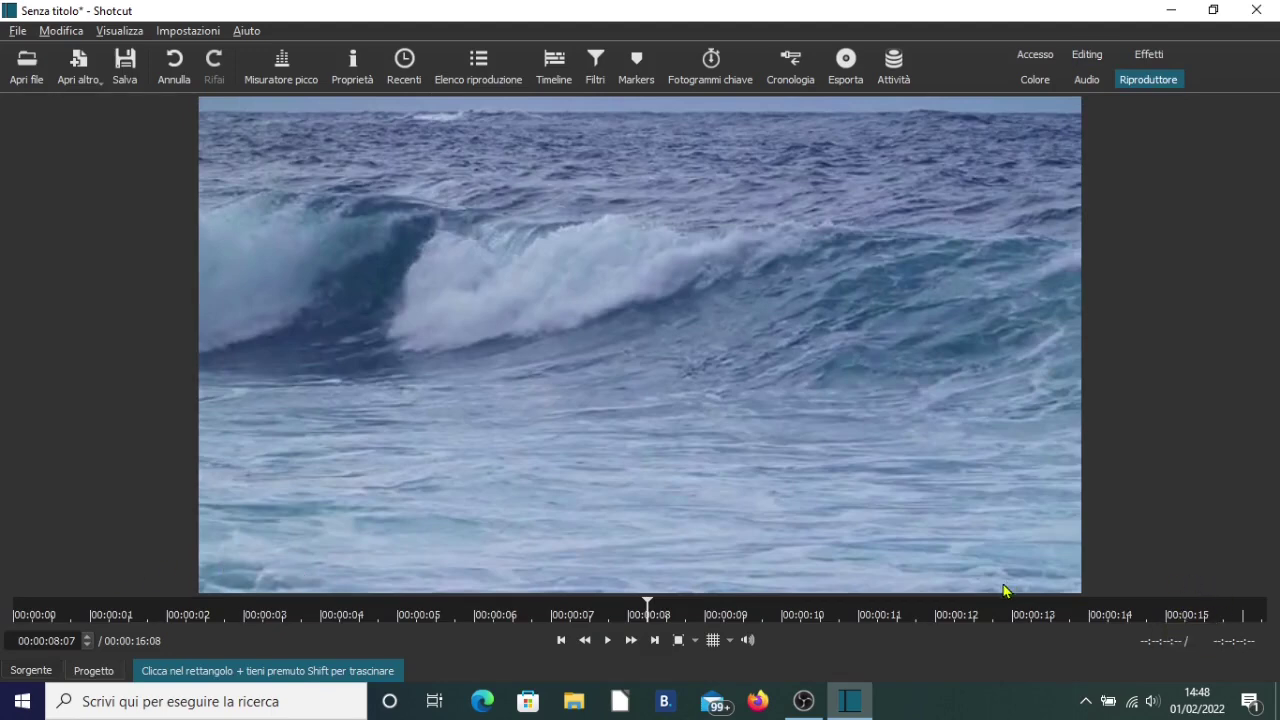
{"action": "left_click", "coordinate": [138, 610]}
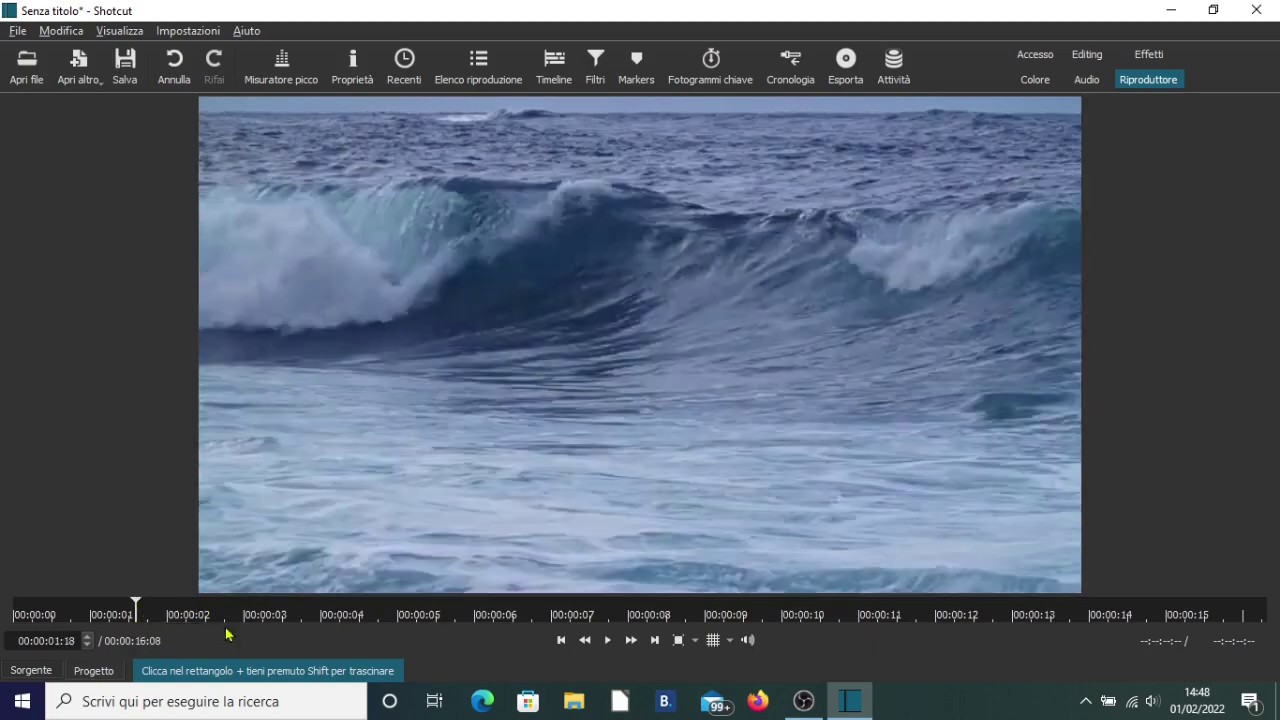
{"action": "left_click", "coordinate": [607, 640]}
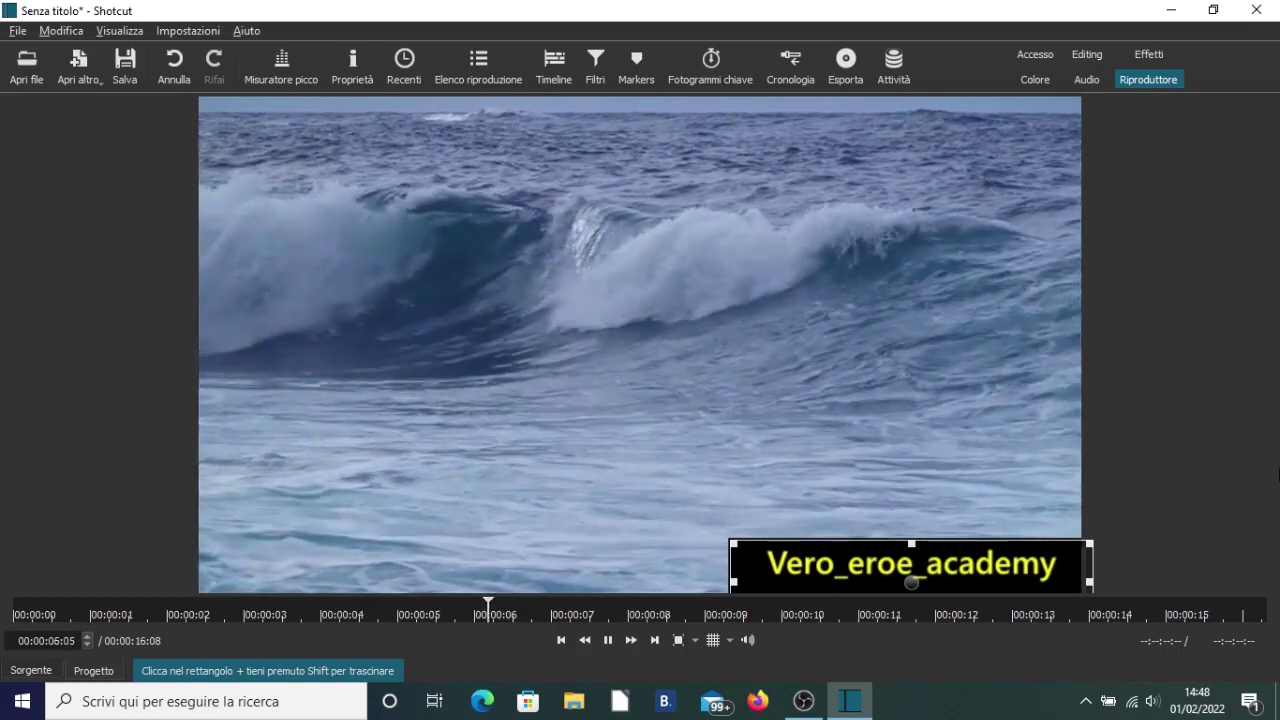
{"action": "left_click", "coordinate": [607, 641]}
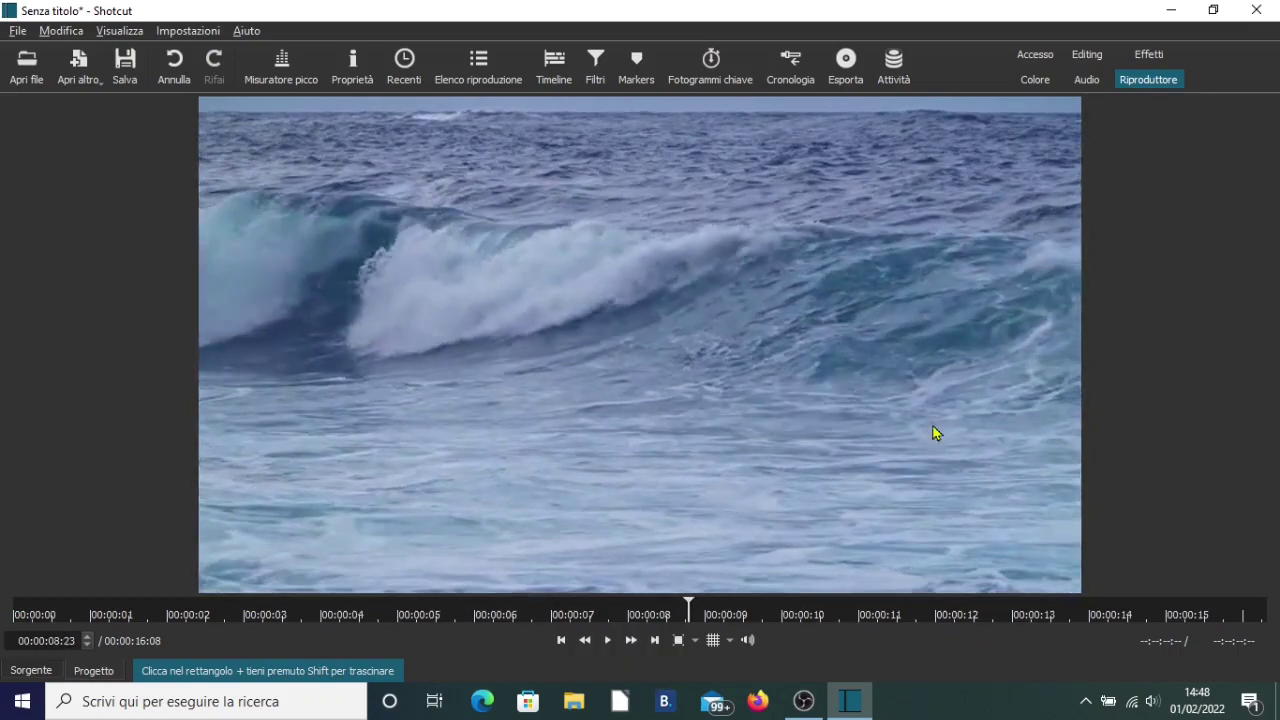
Return to the Editing layout and review the title's text filter settings and the stacked timeline tracks down to the wave video.
{"action": "left_click", "coordinate": [1087, 55]}
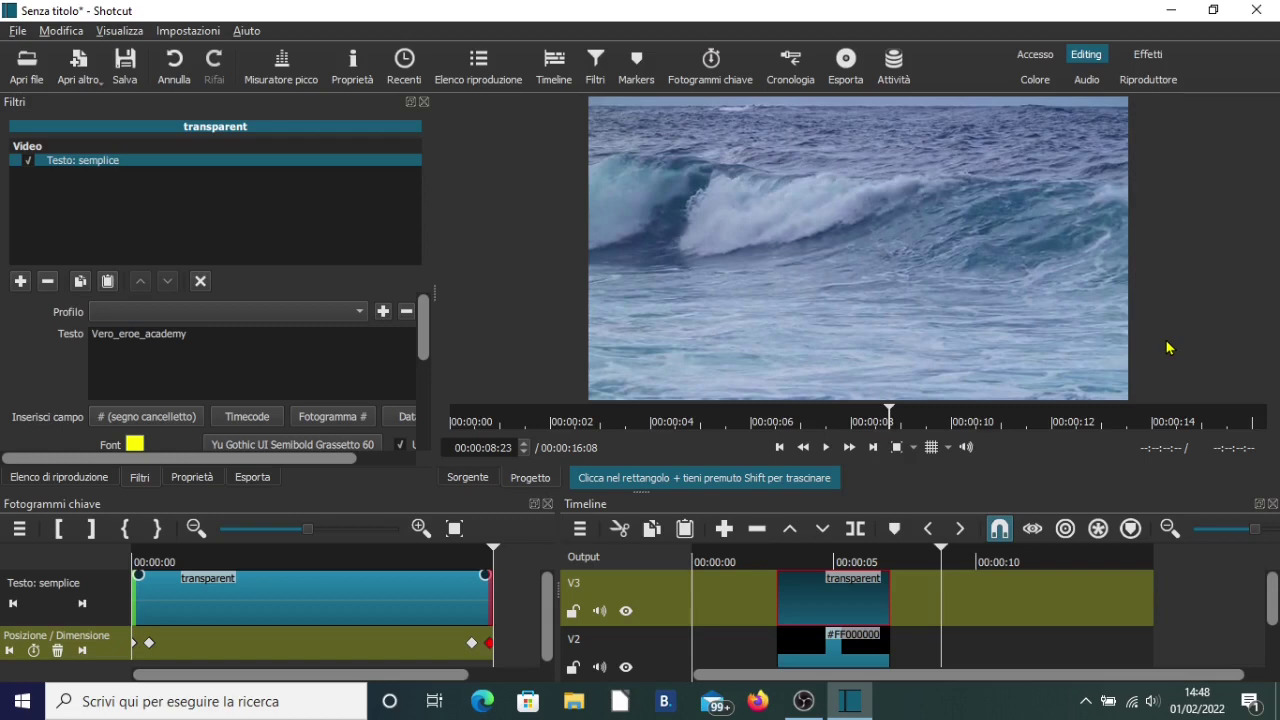
{"action": "left_click_drag", "start_coordinate": [426, 337], "coordinate": [433, 383]}
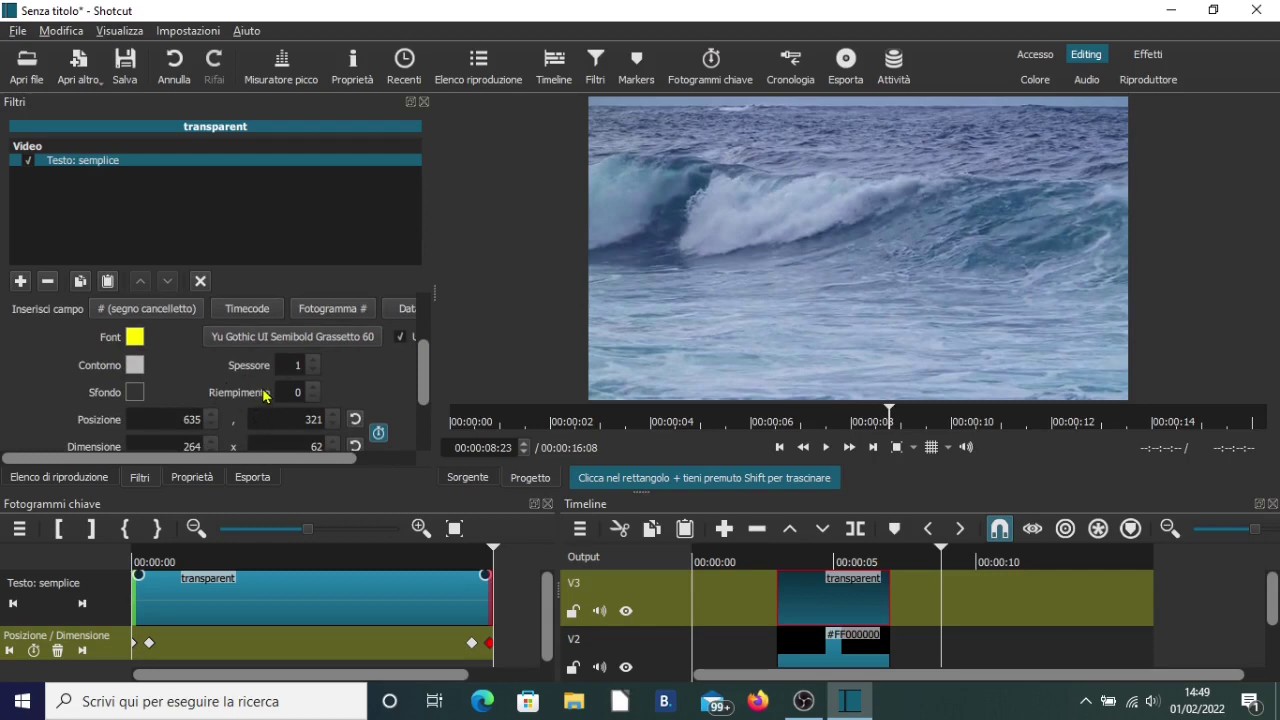
{"action": "left_click_drag", "start_coordinate": [422, 377], "coordinate": [424, 390]}
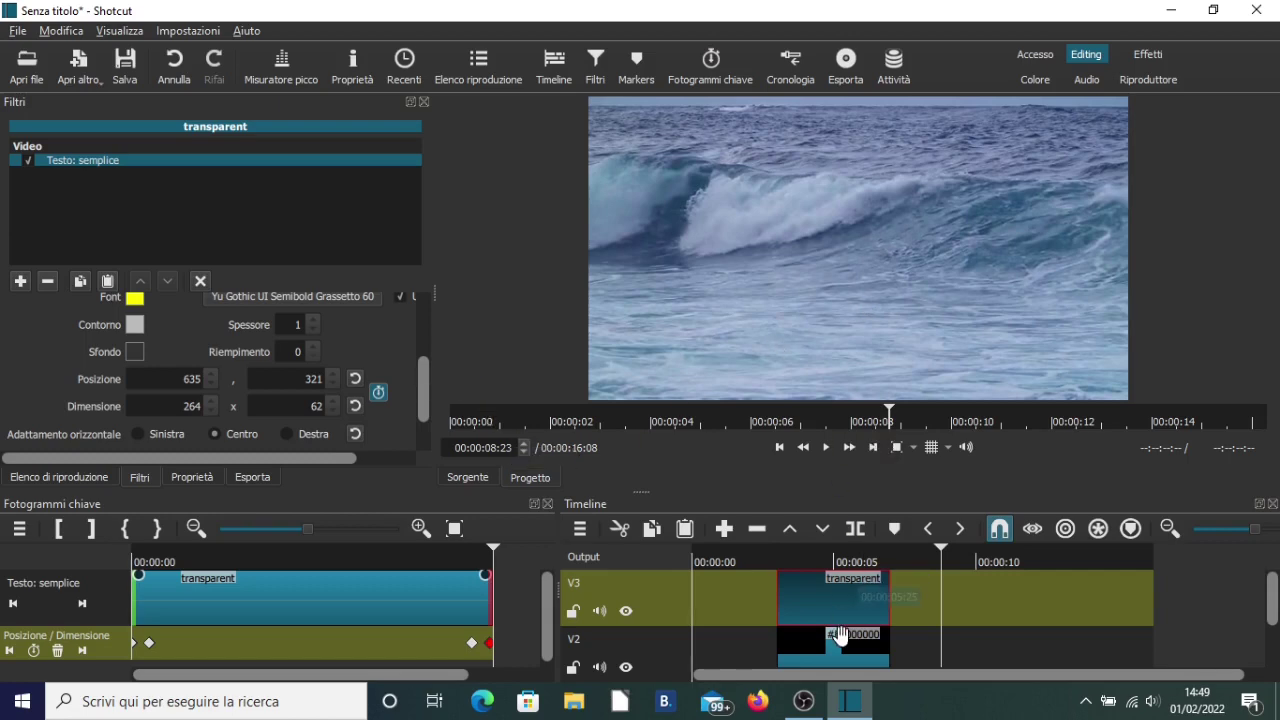
{"action": "scroll", "coordinate": [1275, 597], "scroll_direction": "down", "scroll_amount": 1}
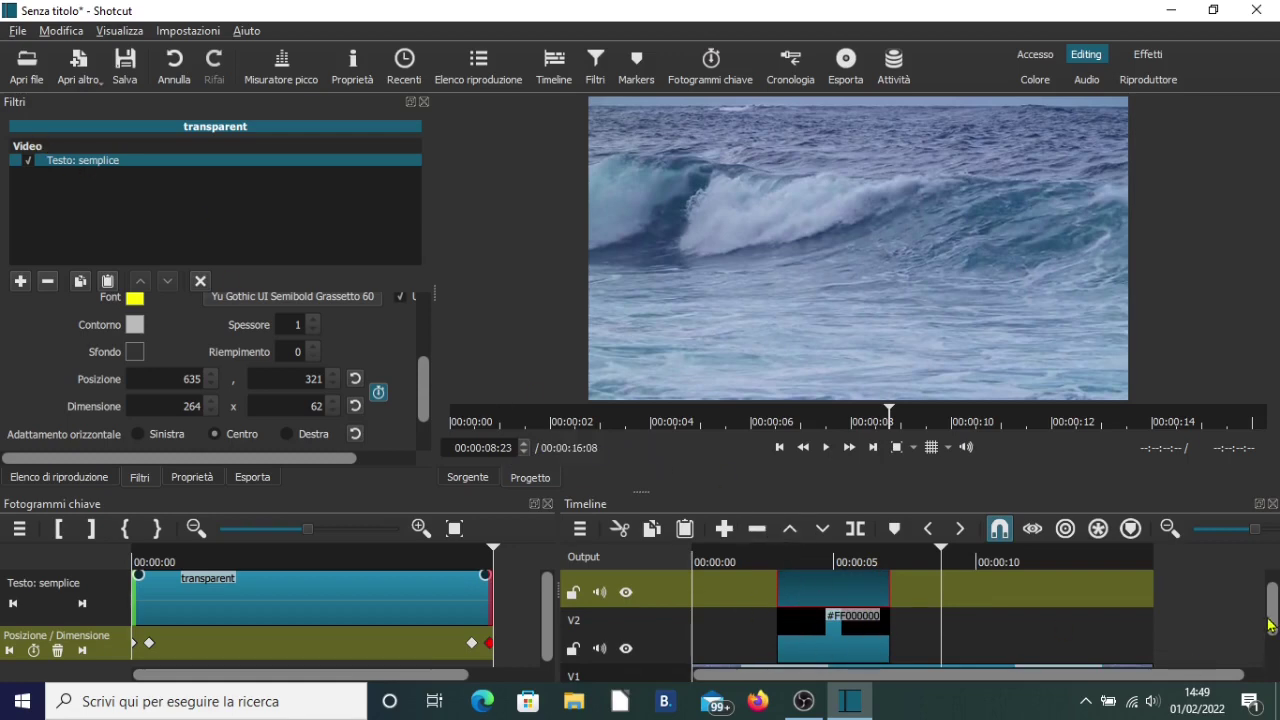
{"action": "scroll", "coordinate": [1272, 625], "scroll_direction": "down", "scroll_amount": 2}
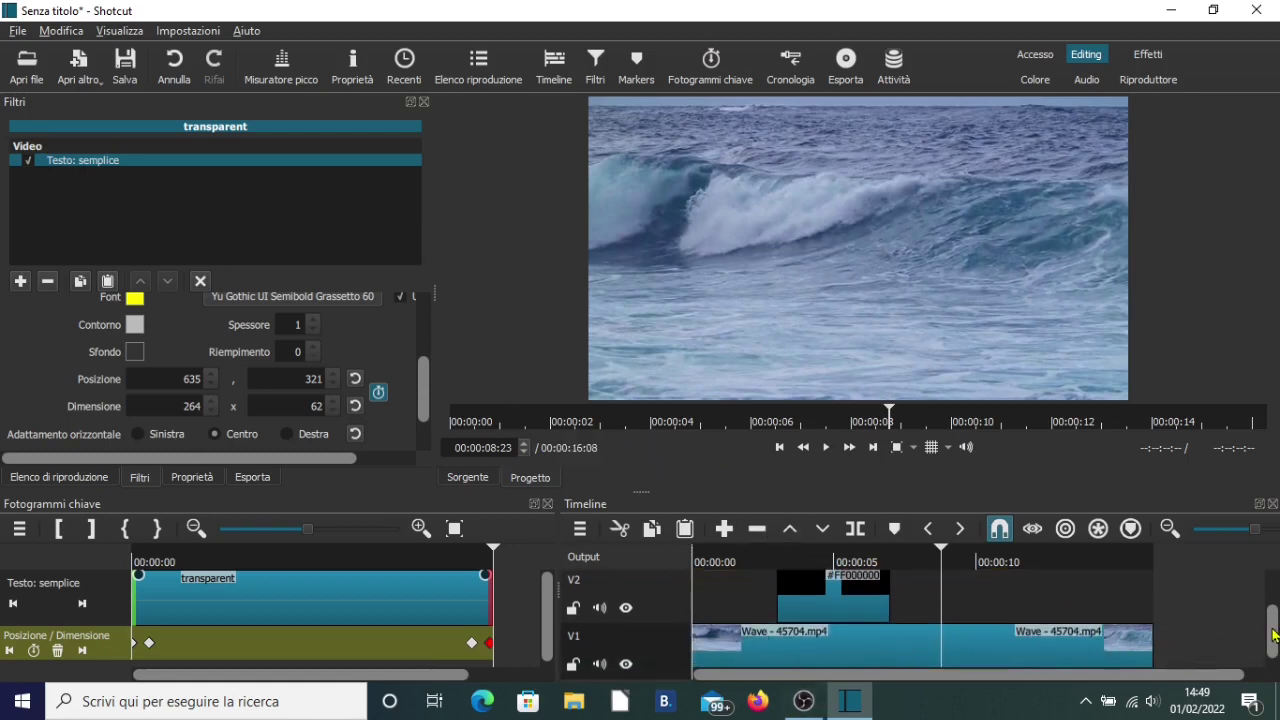
{"action": "scroll", "coordinate": [1275, 632], "scroll_direction": "up", "scroll_amount": 1}
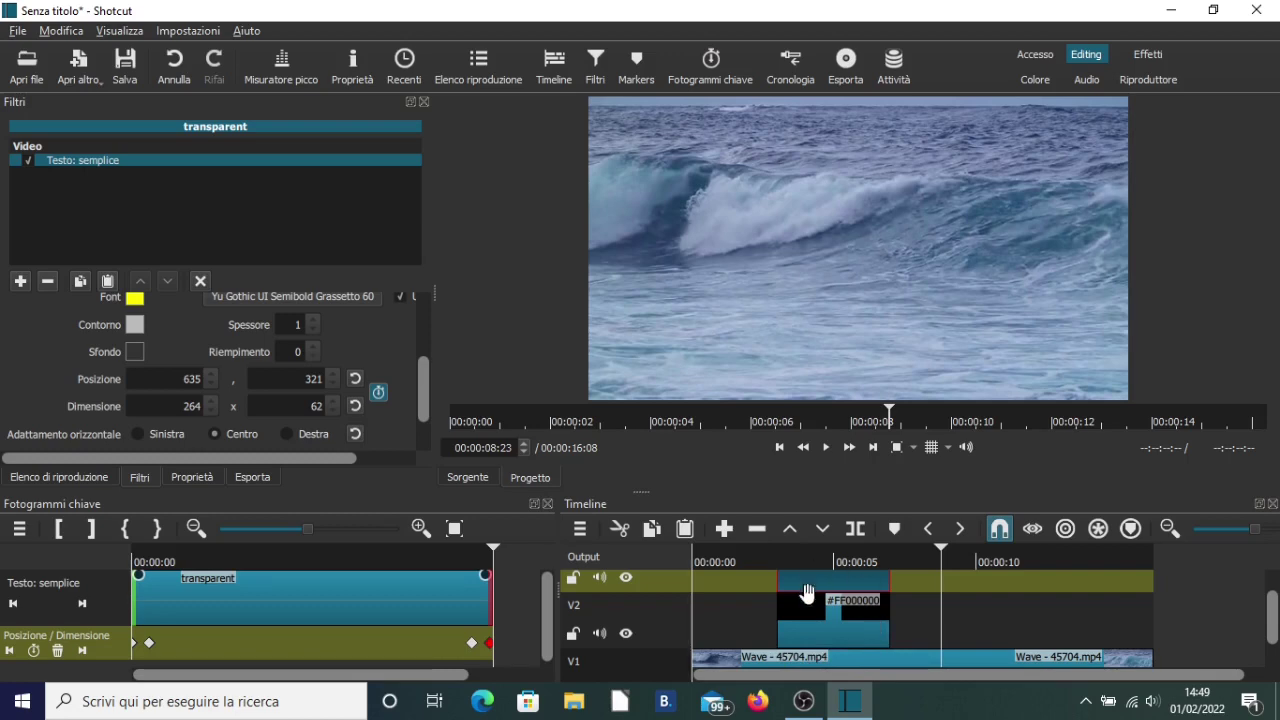
Open the video export settings for the finished lower-third project.
{"action": "left_click", "coordinate": [17, 31]}
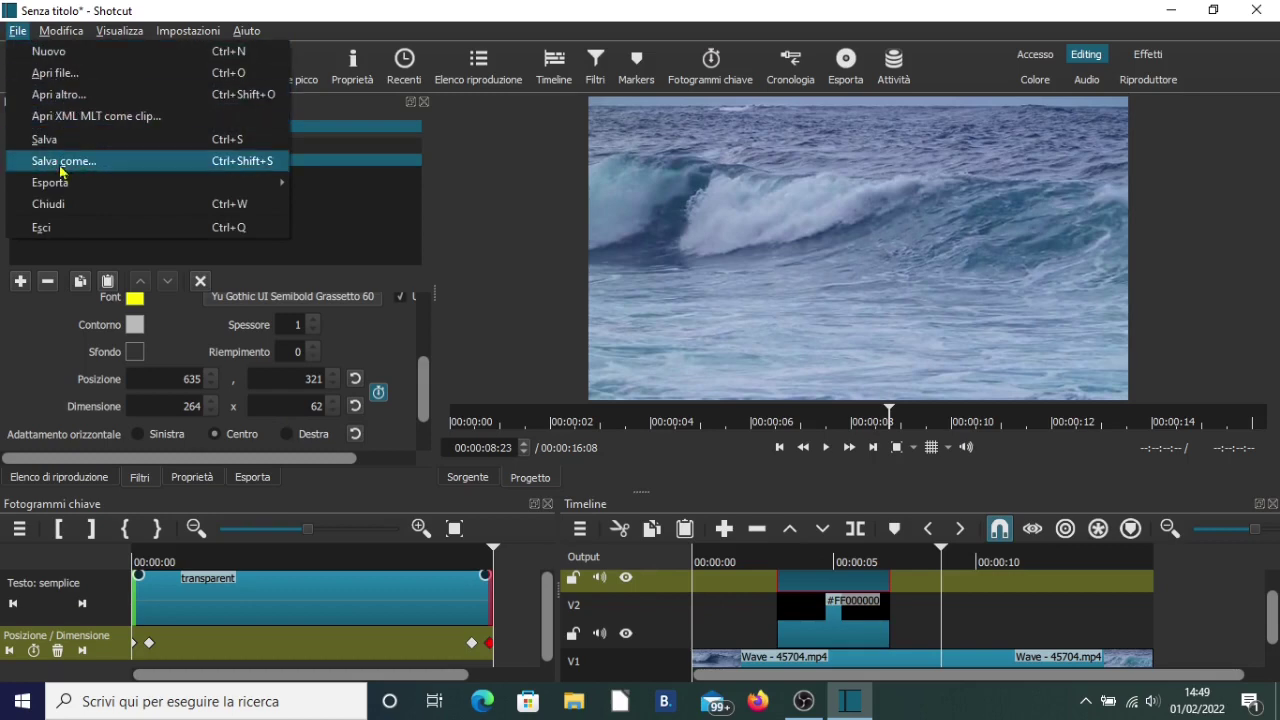
{"action": "mouse_move", "coordinate": [66, 188]}
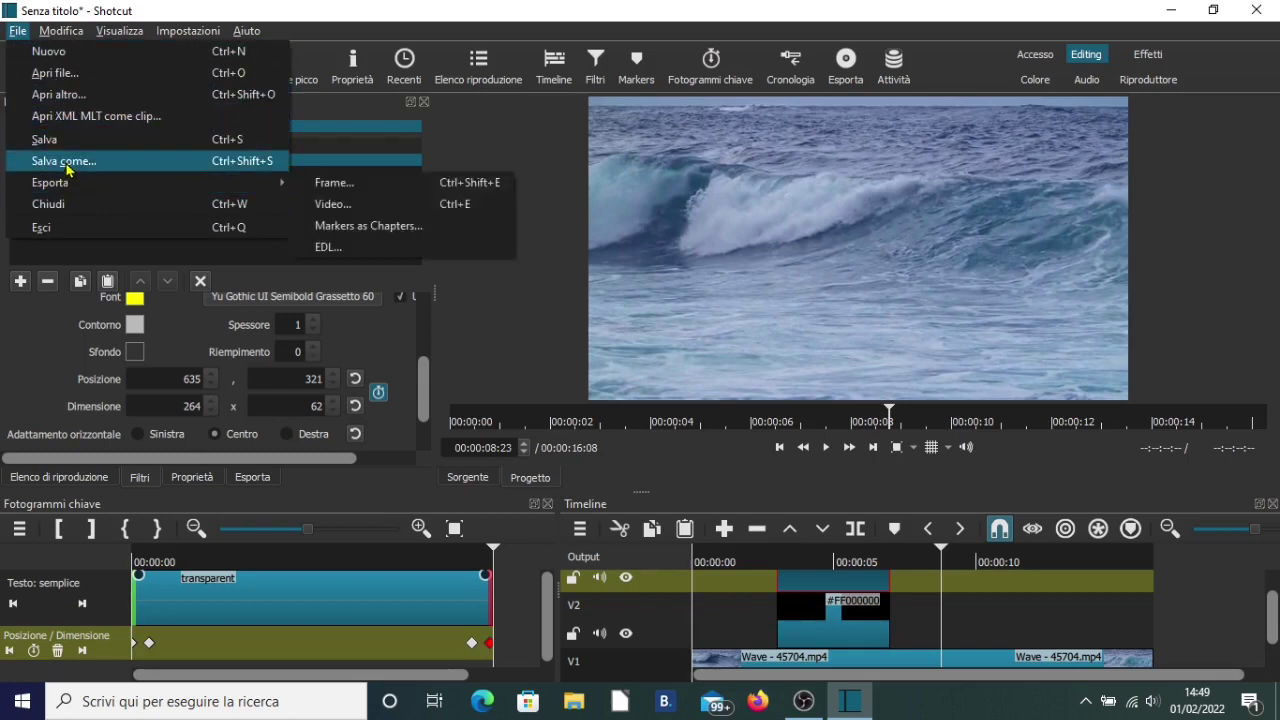
{"action": "left_click", "coordinate": [330, 204]}
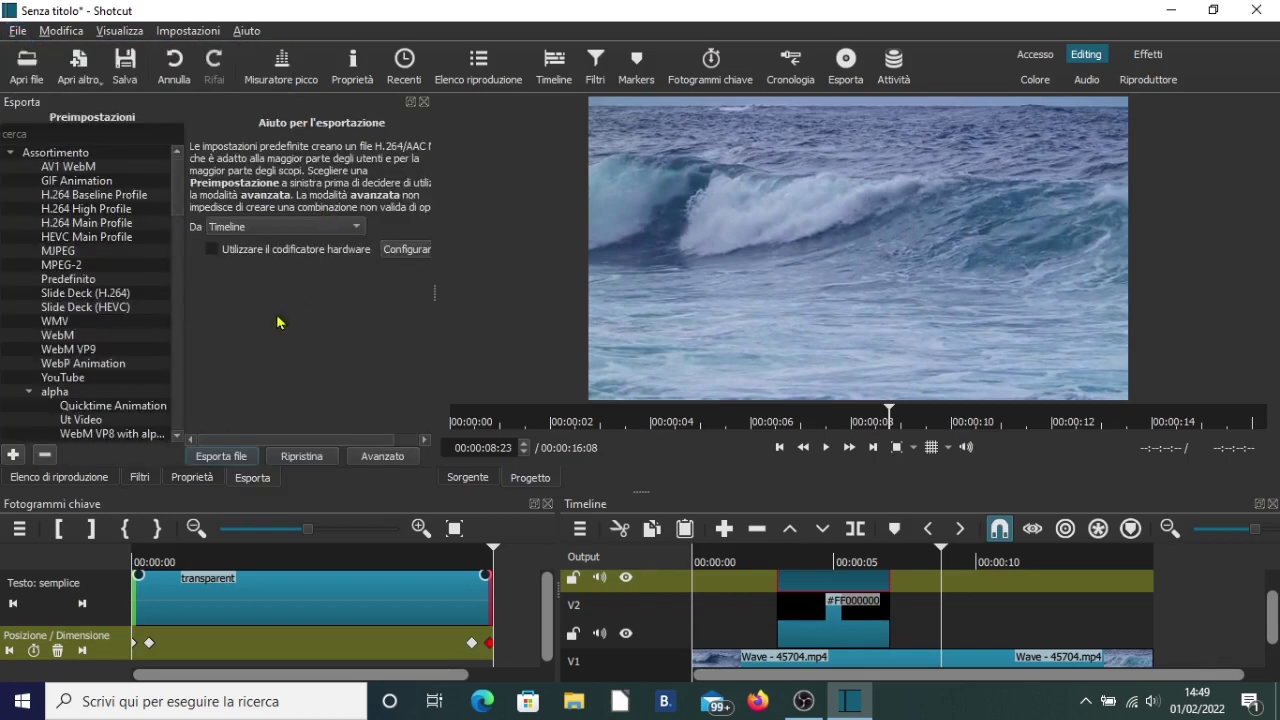